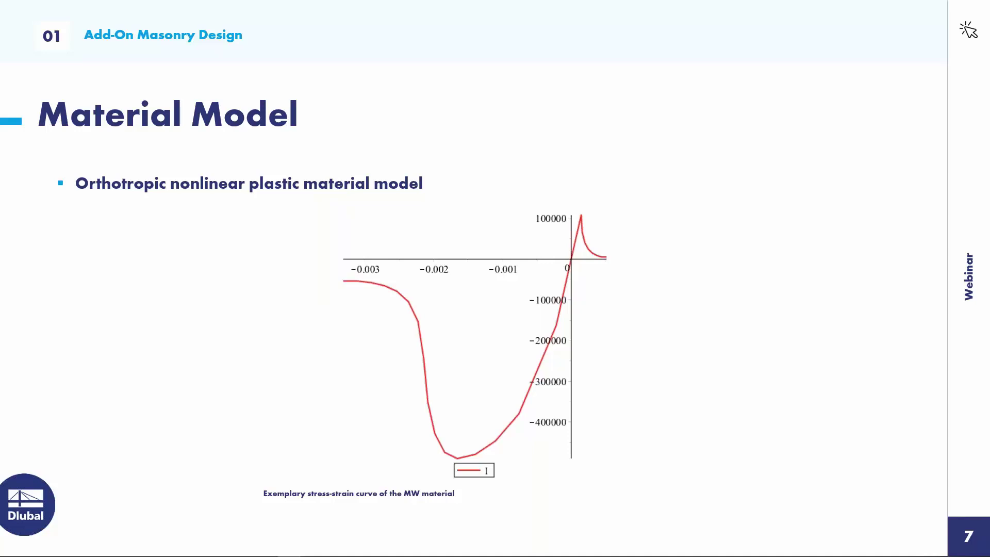
# Advance to slide 8, Material Parameters, with its grid of stress-strain plots.
pyautogui.press('Right')
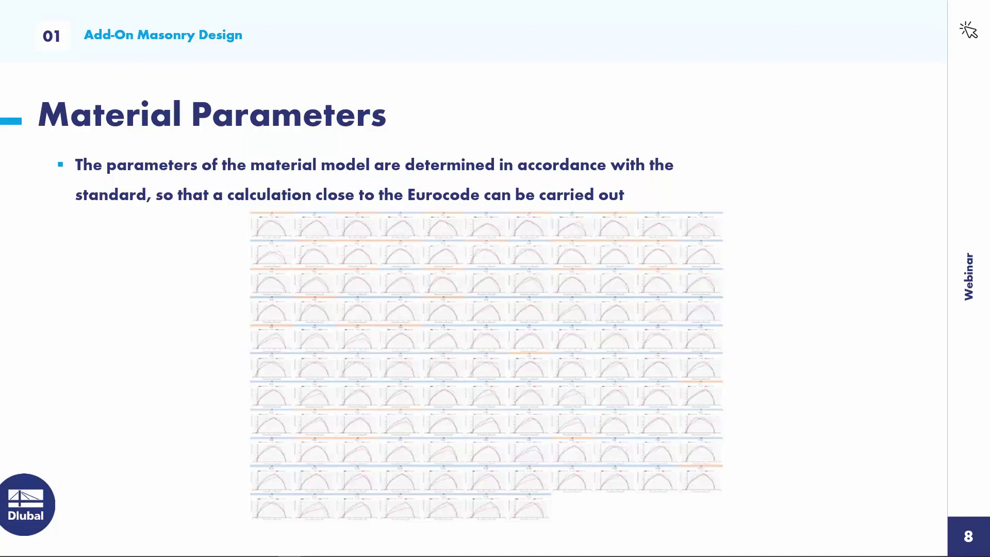
# Advance to slide 9, Wall Slab Connection.
pyautogui.press('Right')
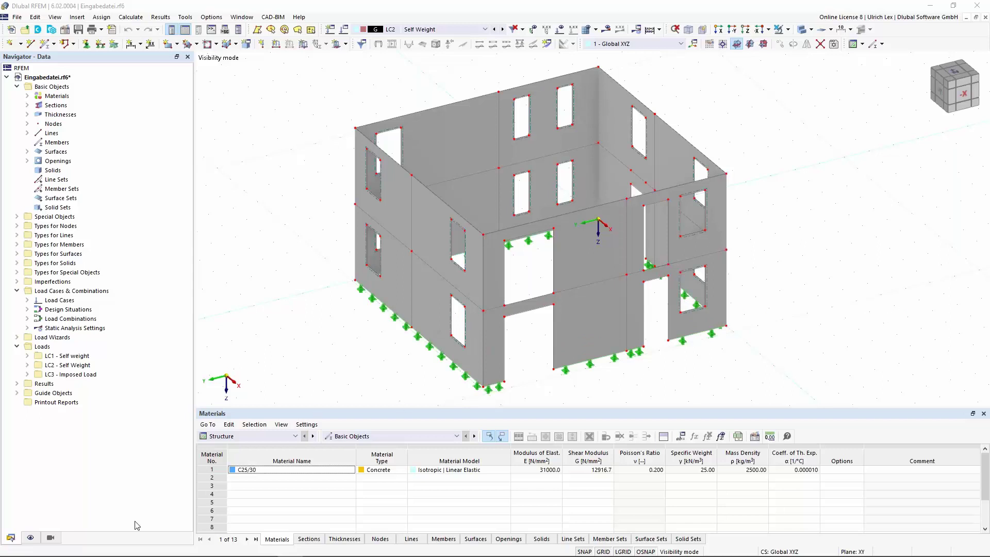
# Turn off the Views visibility filter and zoom out to show the whole house with its roof.
pyautogui.click(51, 538)
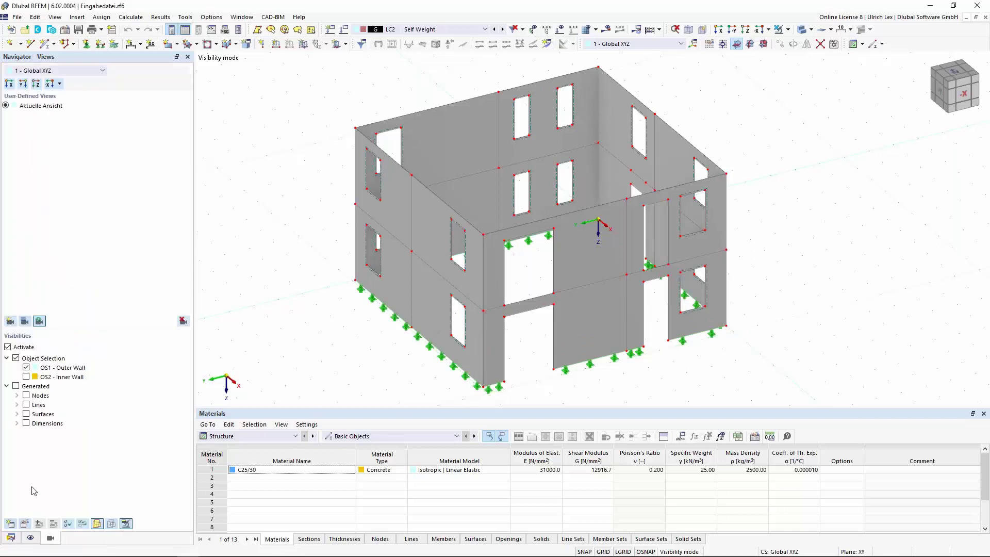
pyautogui.click(7, 347)
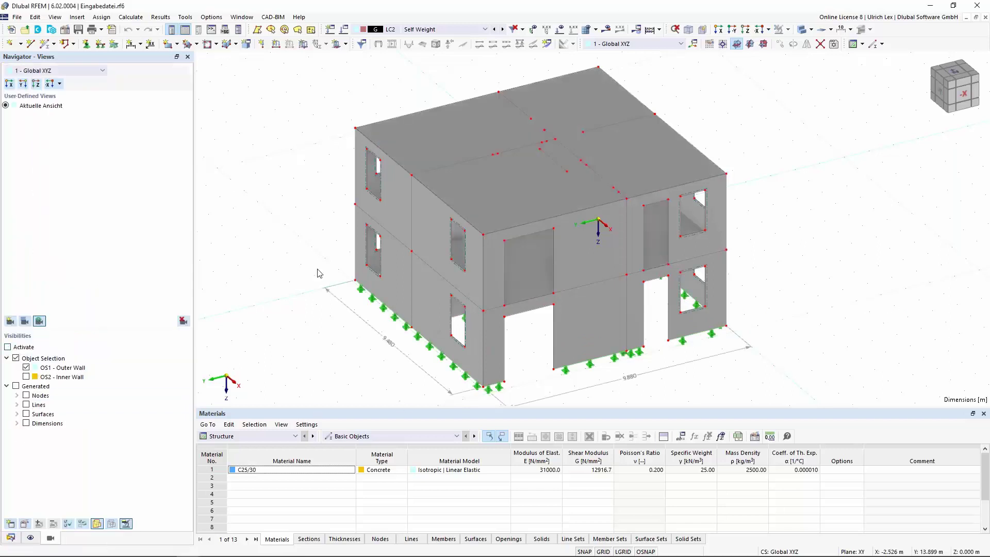
pyautogui.scroll(-1, 780, 107)
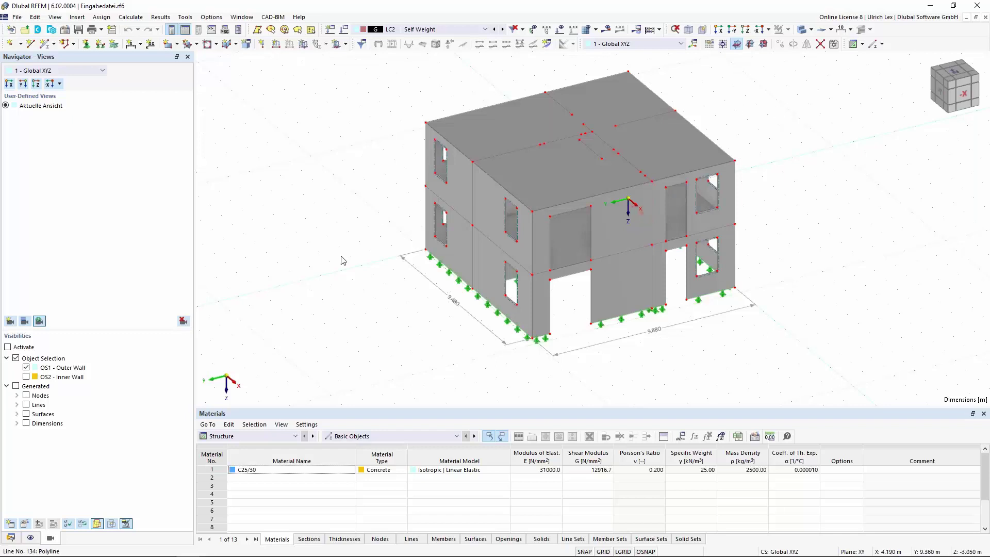
pyautogui.click(17, 534)
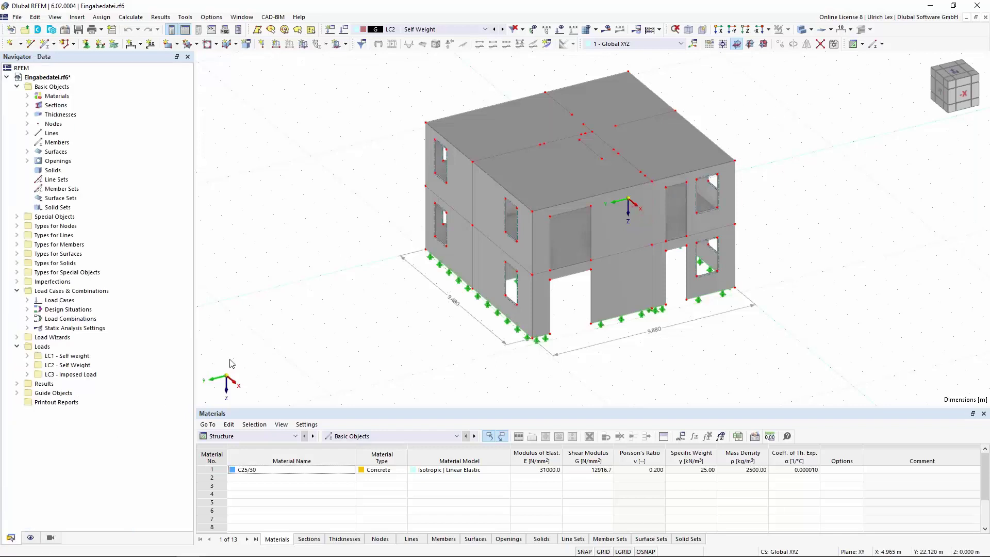
# Enable the Masonry Design add-on in the model base data, checking its EN 1996 standard.
pyautogui.click(66, 34)
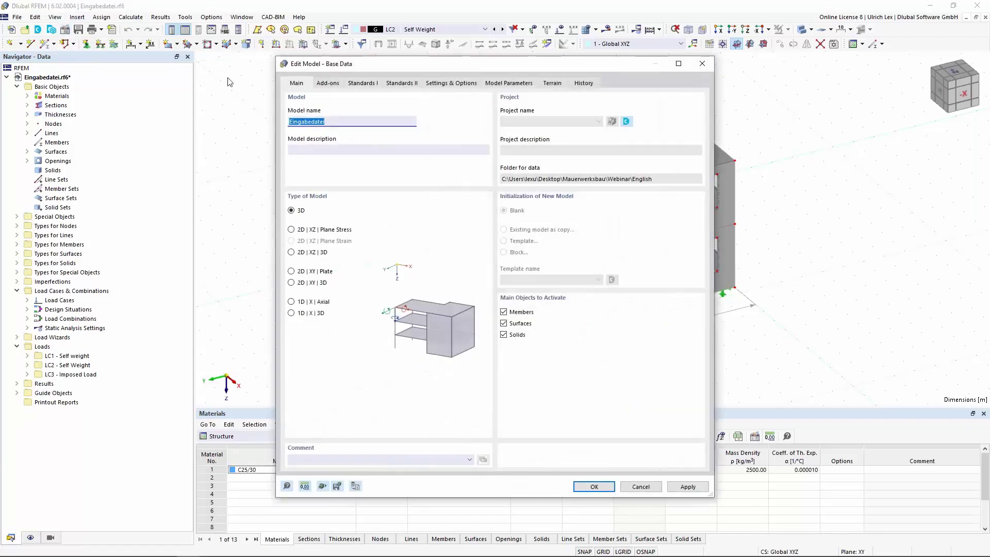
pyautogui.click(328, 84)
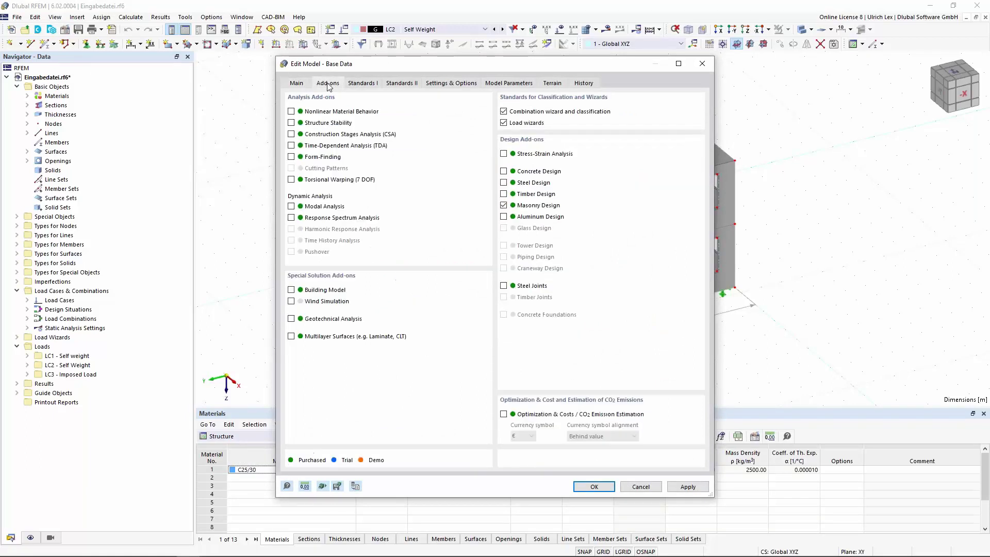
pyautogui.click(503, 205)
pyautogui.click(369, 84)
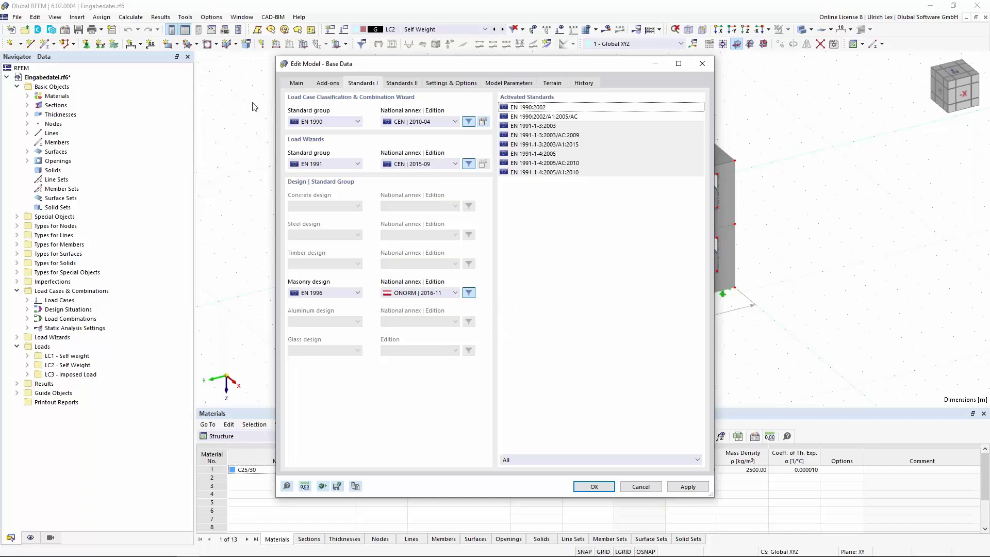
pyautogui.click(325, 84)
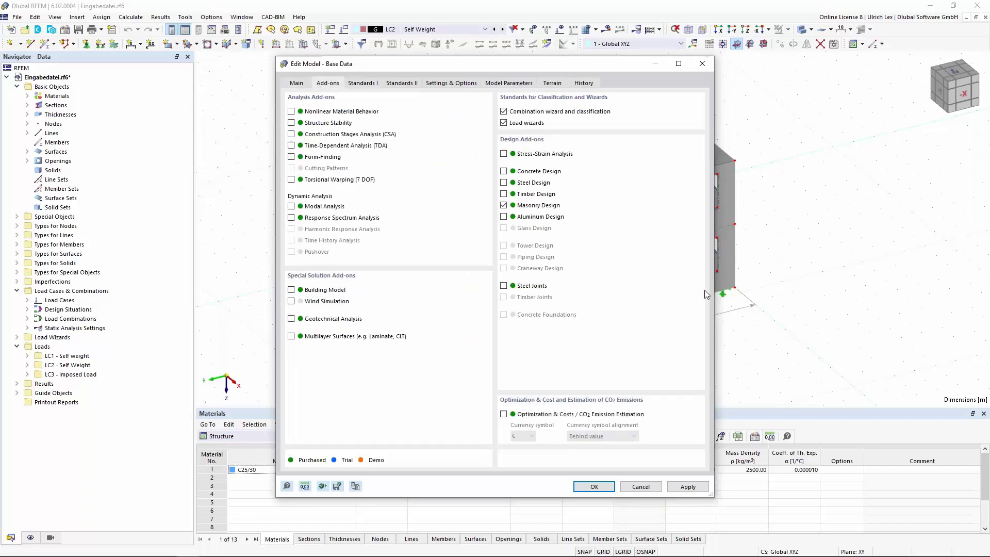
pyautogui.click(593, 487)
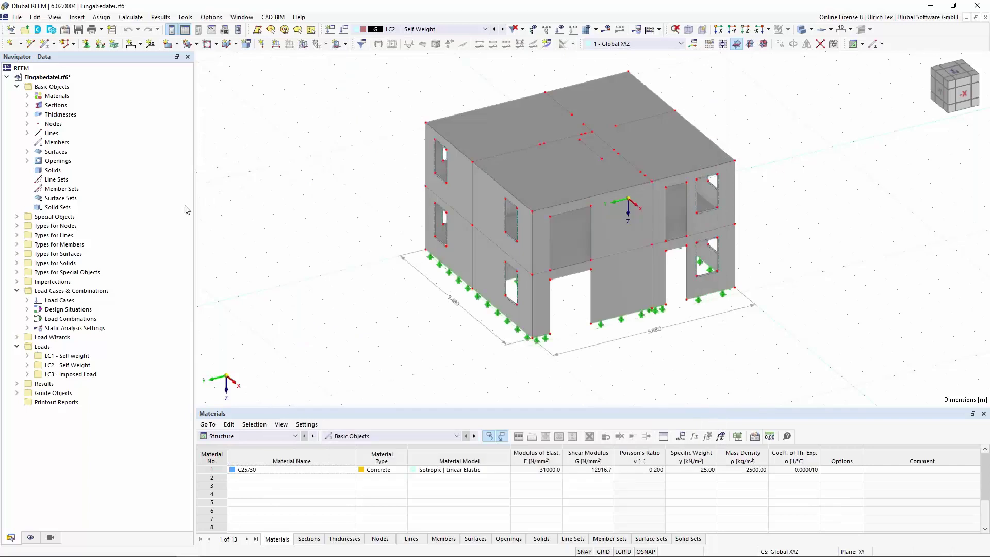
# Create new material 2 of type Masonry with the Orthotropic | Masonry | Plastic (Surfaces) model.
pyautogui.click(65, 100)
pyautogui.rightClick(65, 100)
pyautogui.click(112, 105)
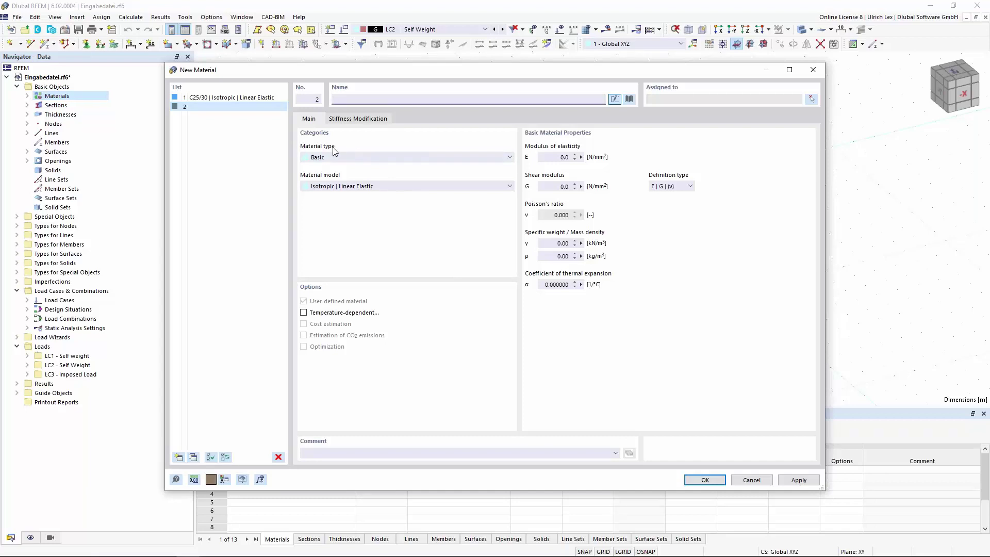
pyautogui.click(336, 159)
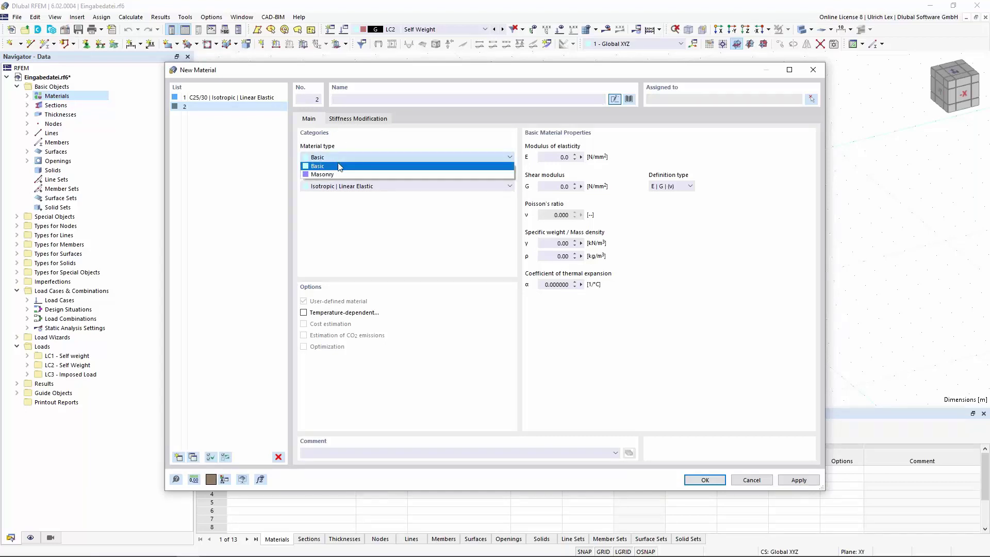
pyautogui.click(347, 174)
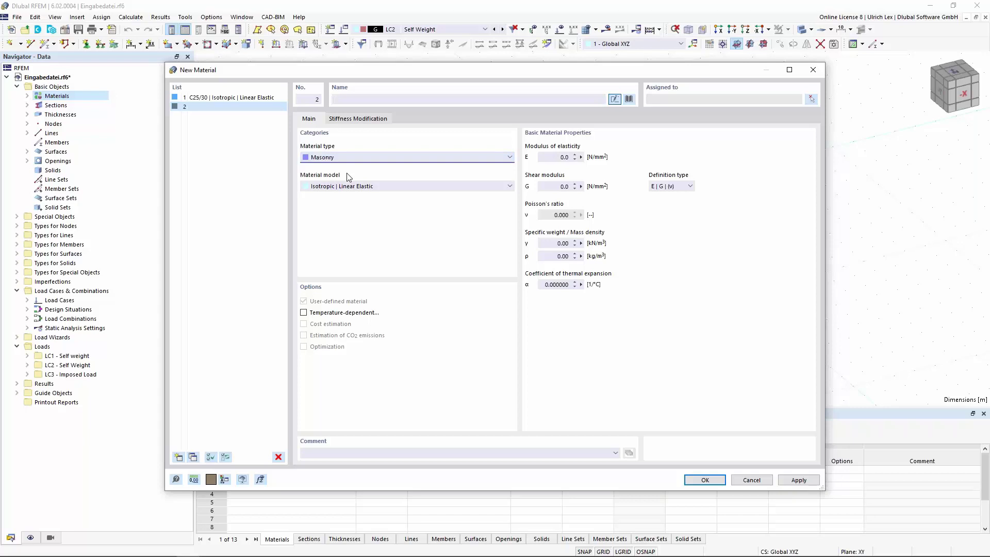
pyautogui.click(385, 187)
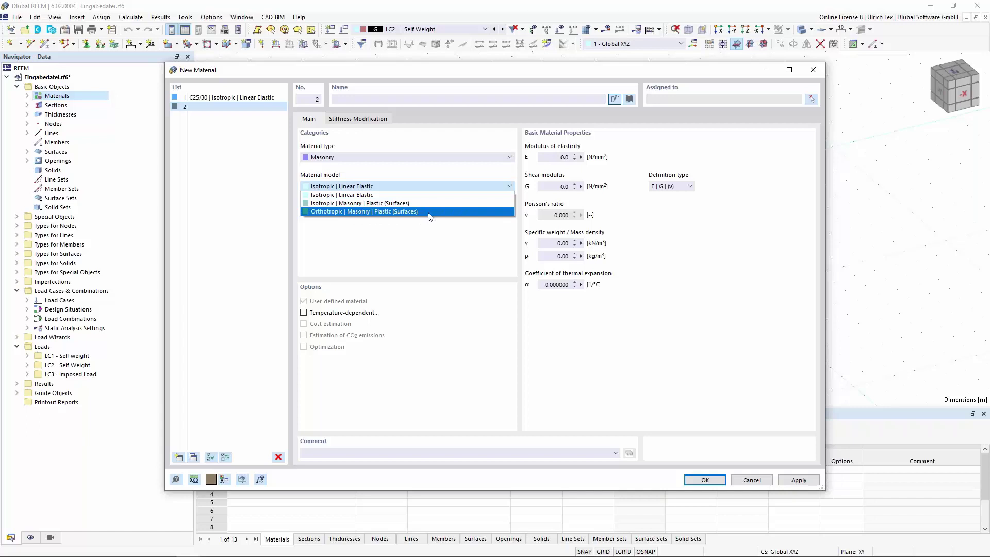
pyautogui.click(429, 212)
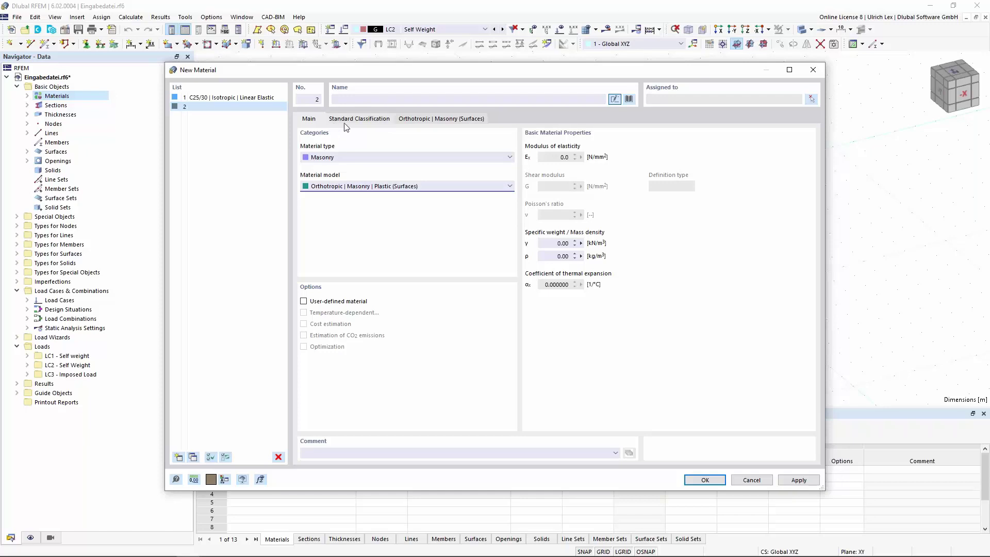
# Show the Standard Classification tab: Clay Hollow Block units, M2,5 mortar, partial factor 2.20.
pyautogui.click(359, 119)
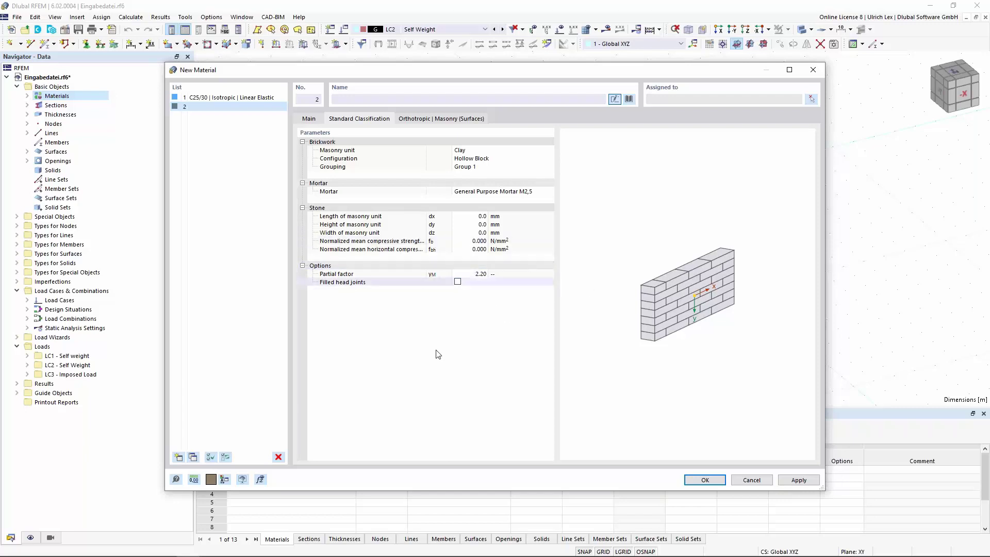
pyautogui.moveTo(433, 556)
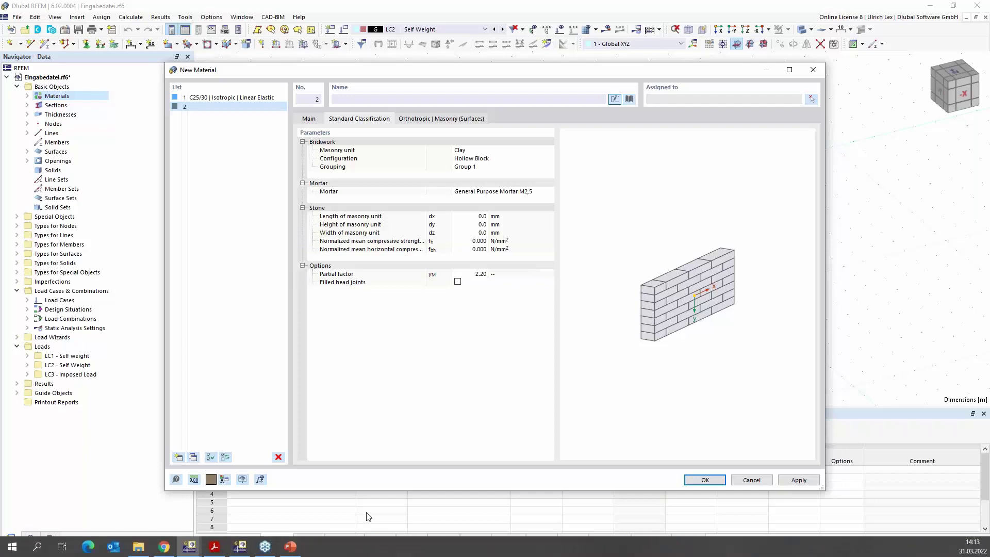
# Check the Porotherm 38 Plan datasheet's 38 x 25 x 24,9 cm size and 11,5 N/mm² strength.
pyautogui.click(213, 547)
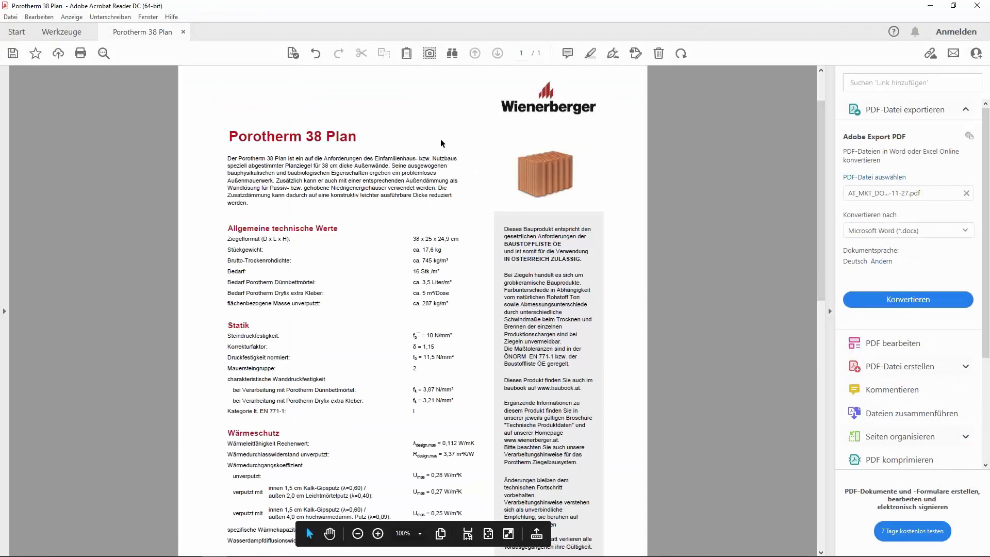
pyautogui.moveTo(414, 240); pyautogui.dragTo(459, 240)
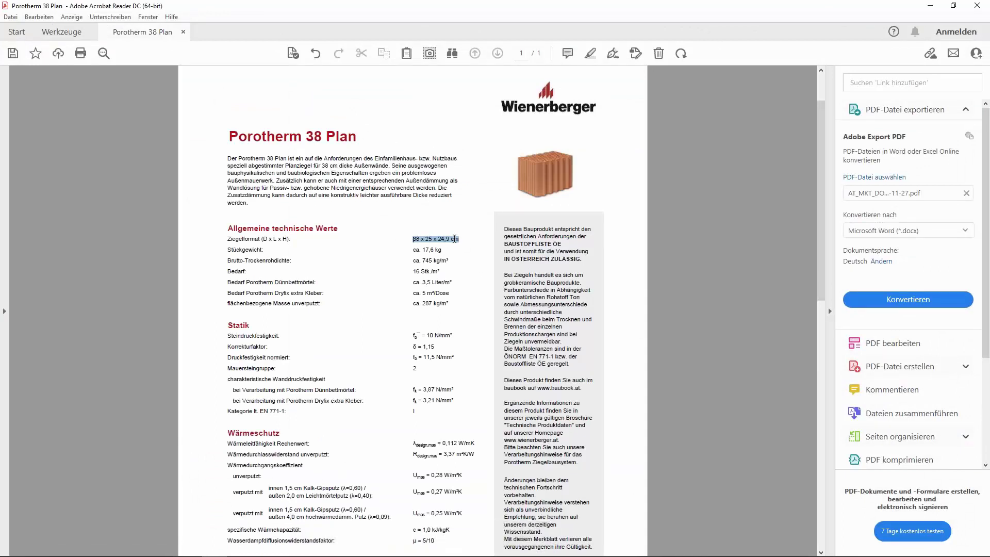
pyautogui.click(479, 252)
pyautogui.scroll(-1, 443, 262)
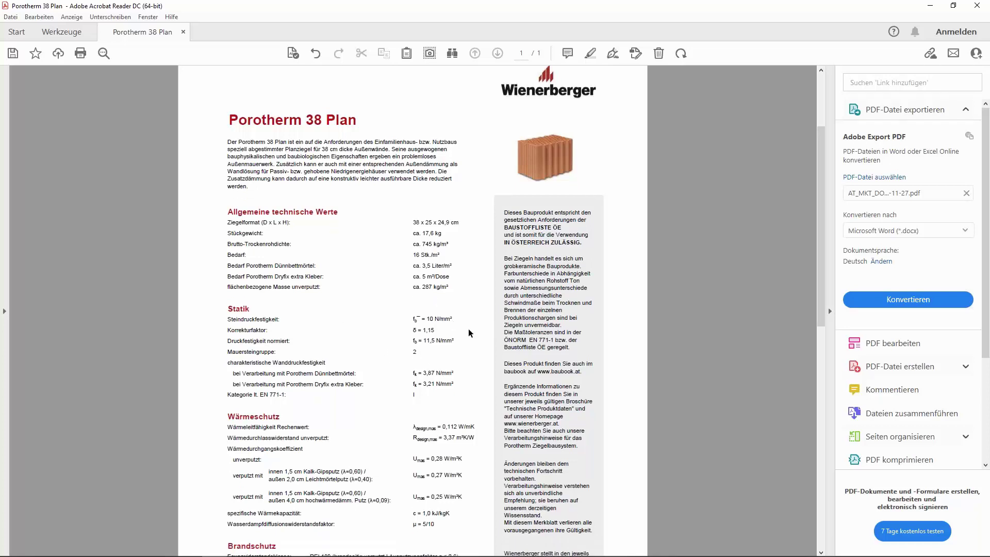
pyautogui.moveTo(412, 338); pyautogui.dragTo(415, 351)
pyautogui.click(402, 357)
pyautogui.doubleClick(424, 352)
pyautogui.click(406, 367)
# Set the masonry unit to Hollow Clay Block with Grip-Holes, Group 2, with Thin Layer Mortar 1-3 mm.
pyautogui.click(930, 6)
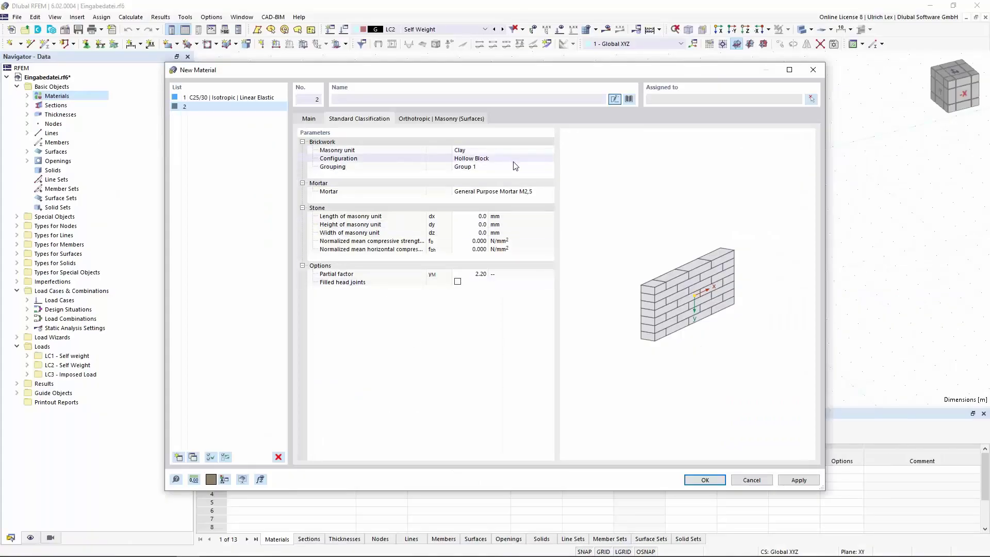
pyautogui.click(545, 159)
pyautogui.click(549, 158)
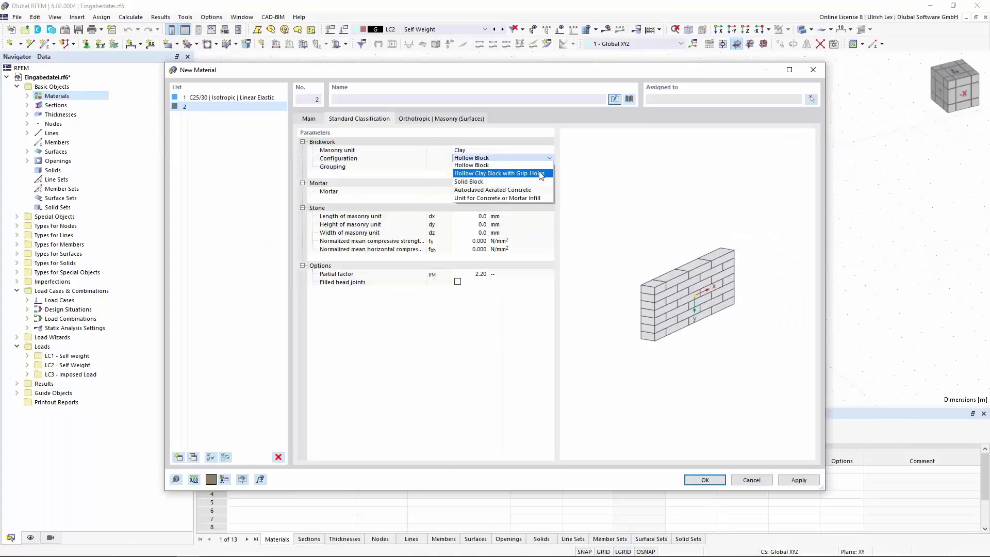
pyautogui.click(540, 174)
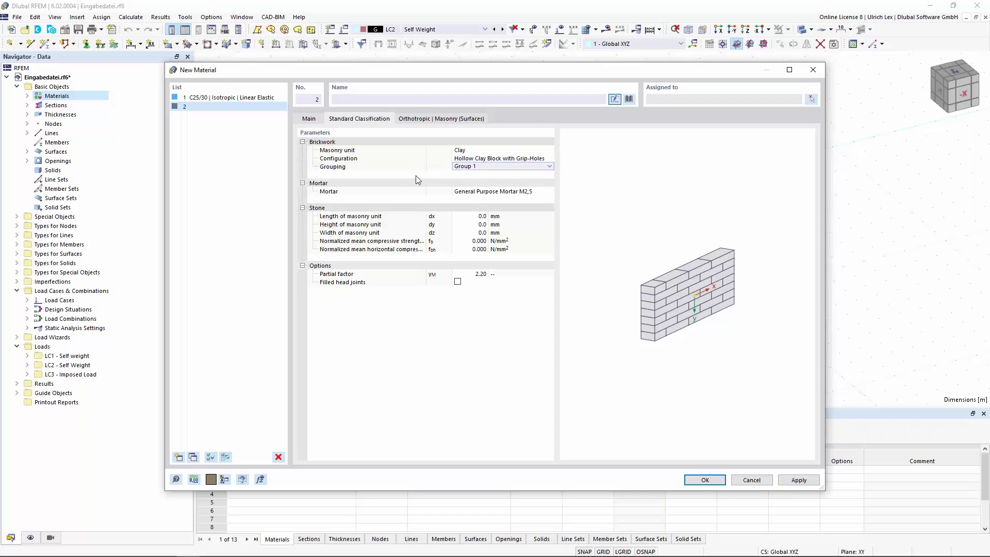
pyautogui.click(550, 166)
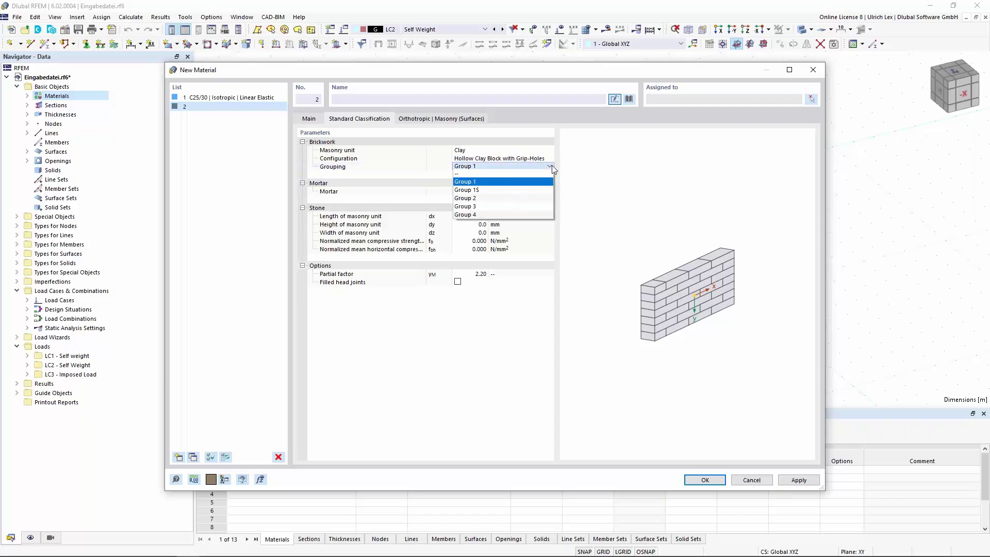
pyautogui.click(525, 199)
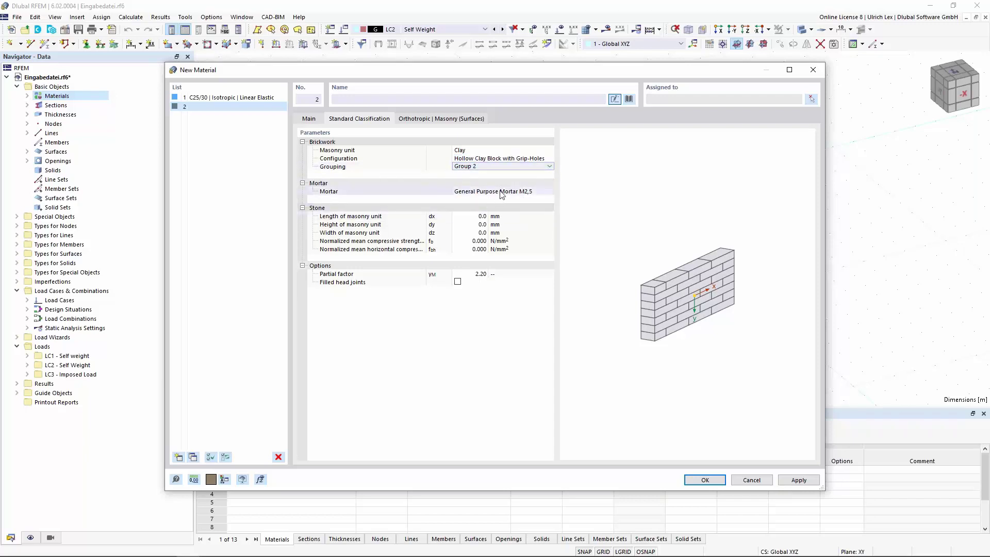
pyautogui.click(546, 191)
pyautogui.click(551, 192)
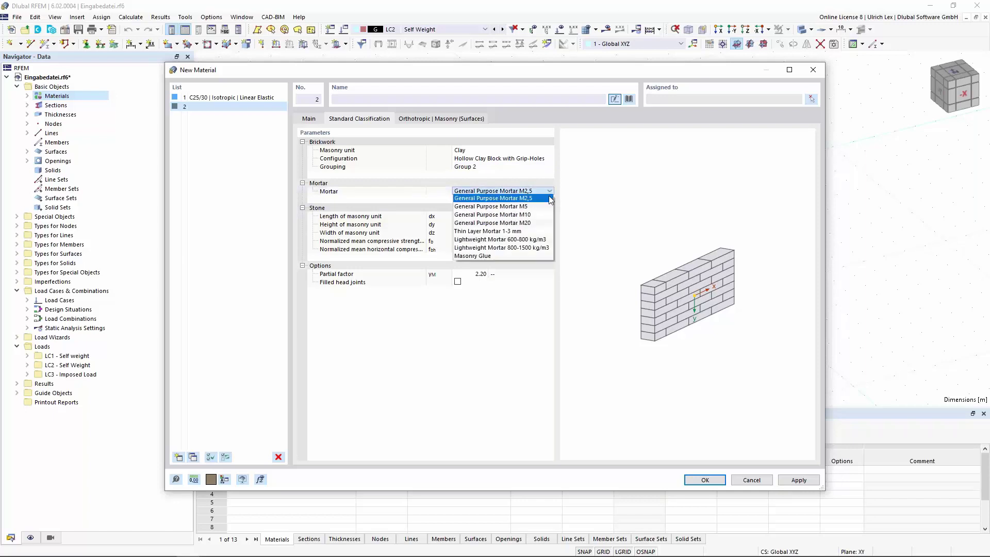
pyautogui.click(542, 231)
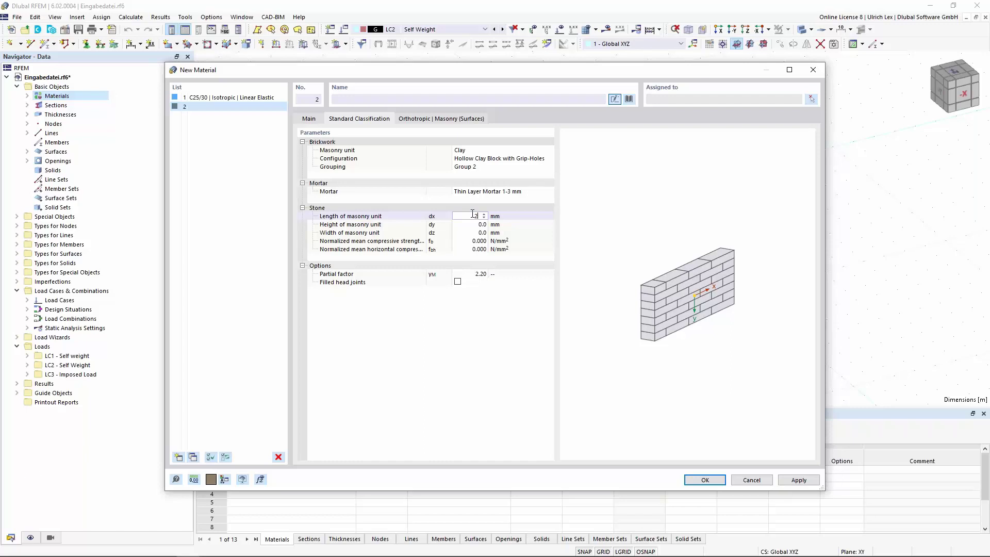
# Enter unit dimensions 250 × 249 × 380 mm, strengths 11.500 and 1.000 N/mm², partial factor 2.00.
pyautogui.press('Tab')
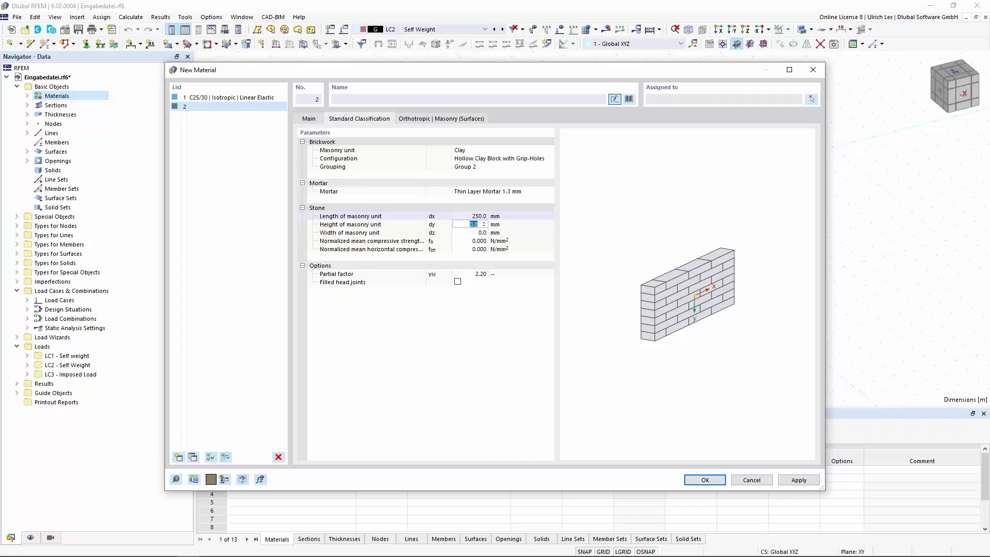
pyautogui.write('249')
pyautogui.press('Tab')
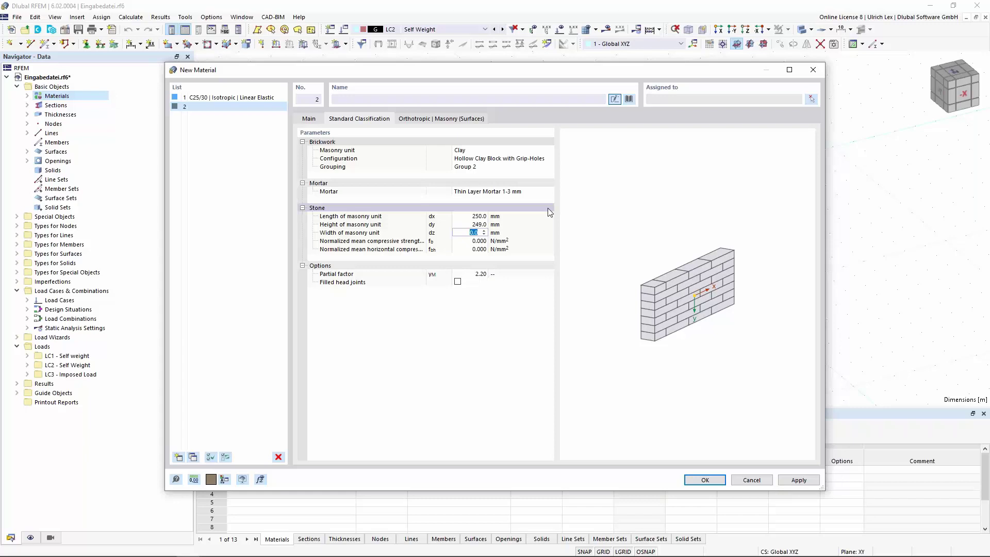
pyautogui.write('380')
pyautogui.press('Tab')
pyautogui.write('11')
pyautogui.press('Tab')
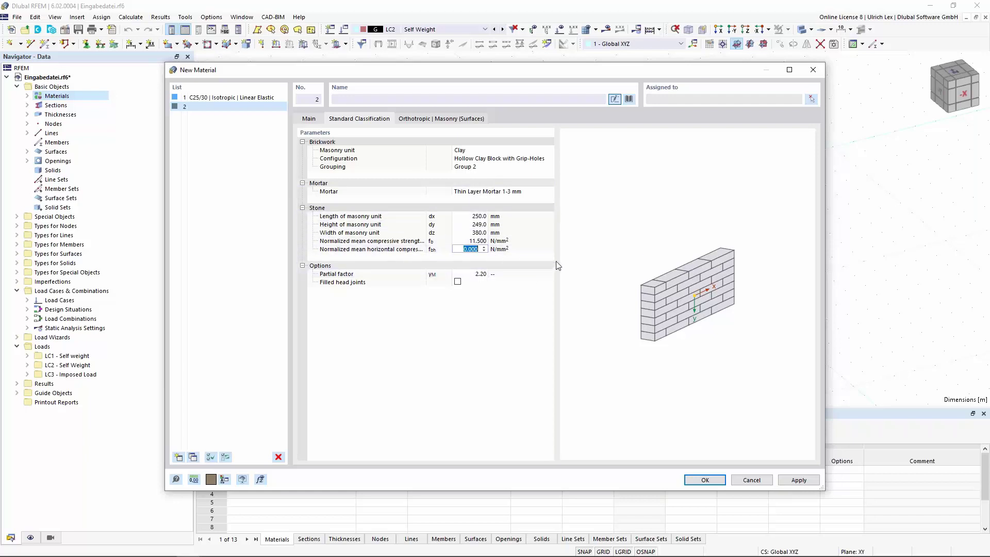
pyautogui.write('1')
pyautogui.press('Tab')
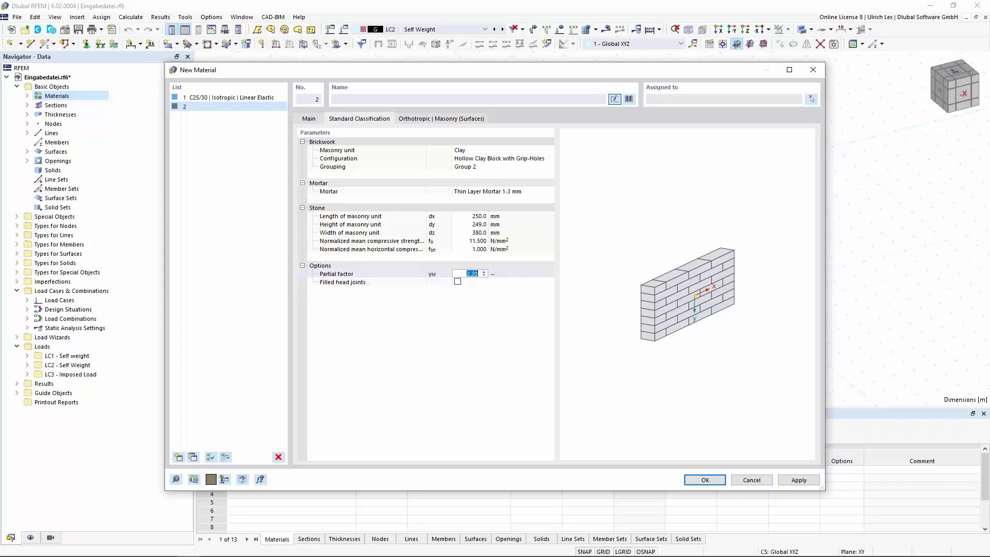
pyautogui.write('2')
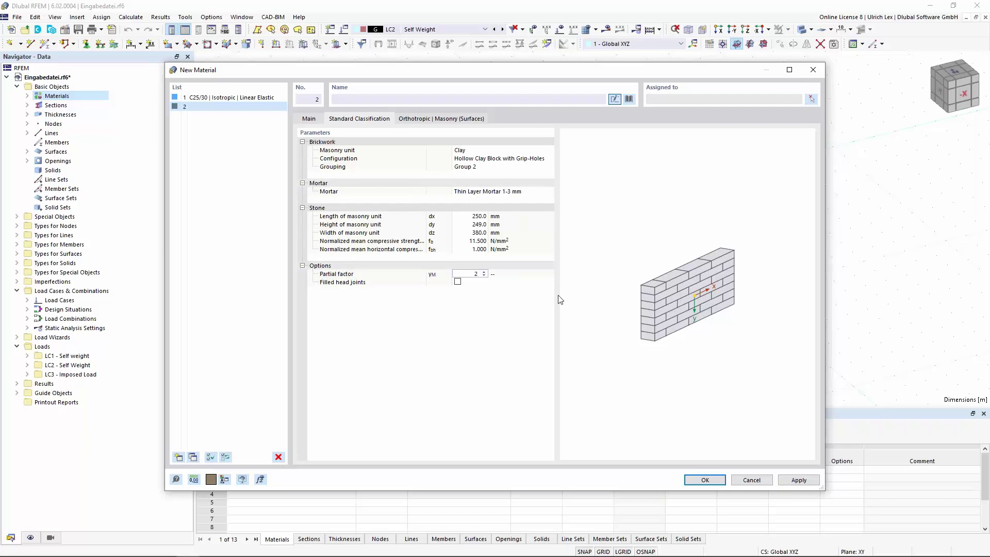
pyautogui.press('Return')
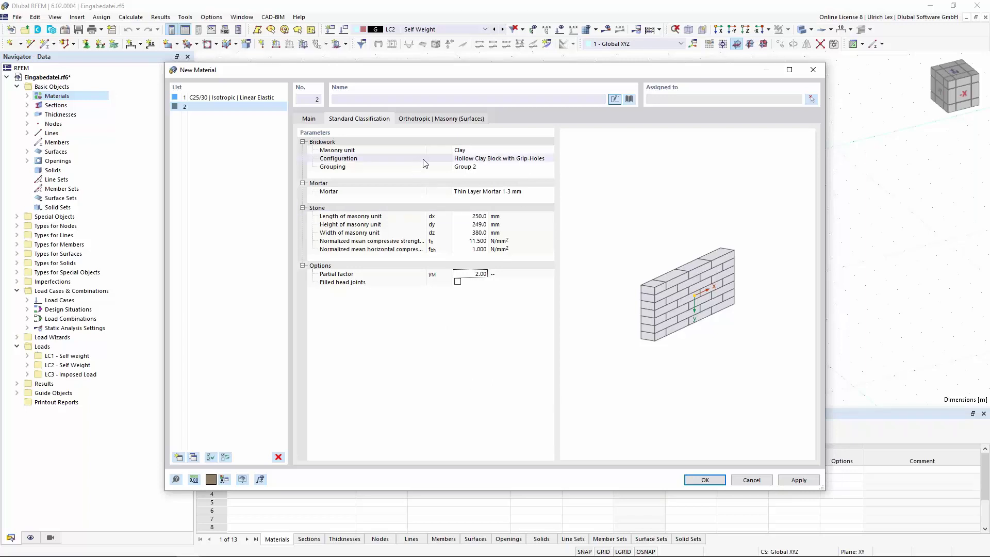
# Review the Orthotropic | Masonry (Surfaces) tab: tensile strengths 0.061/0.050 N/mm², α 0.924, β -1.050, γ 2.809.
pyautogui.click(427, 120)
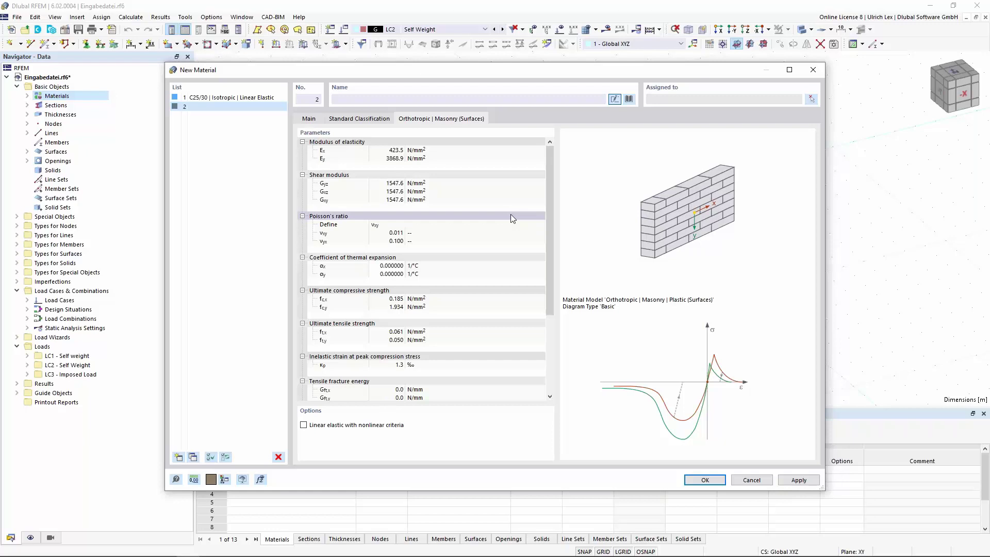
pyautogui.scroll(-2, 417, 227)
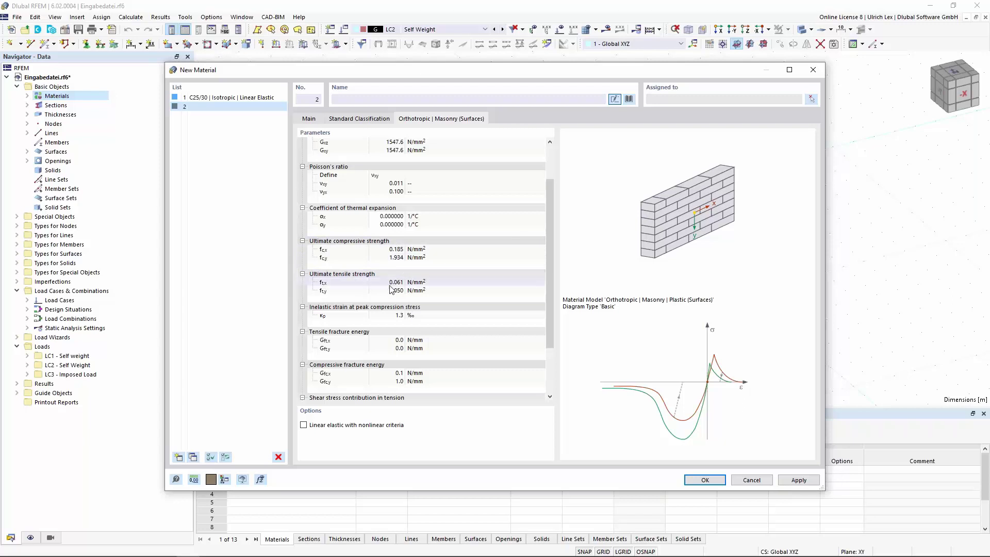
pyautogui.scroll(-2, 462, 290)
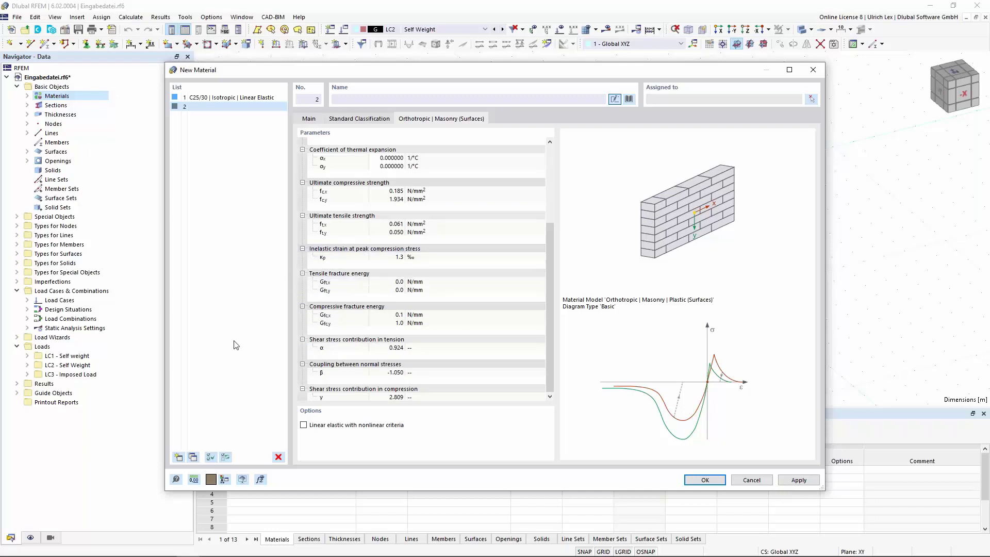
# Import Porotherm 38 Plan, Thin Layer Mortar 1-3 mm from the Wienerberger library as material 3.
pyautogui.click(179, 456)
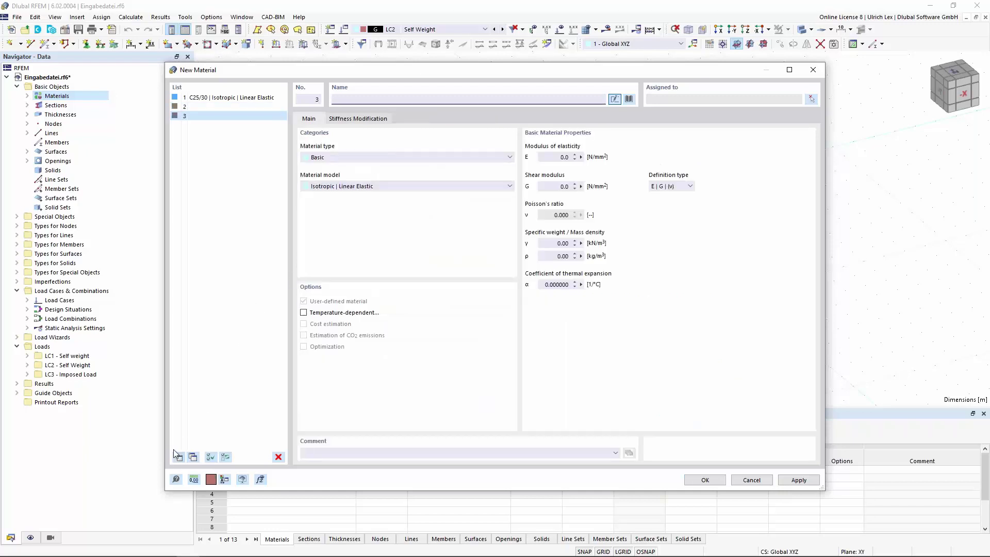
pyautogui.click(630, 100)
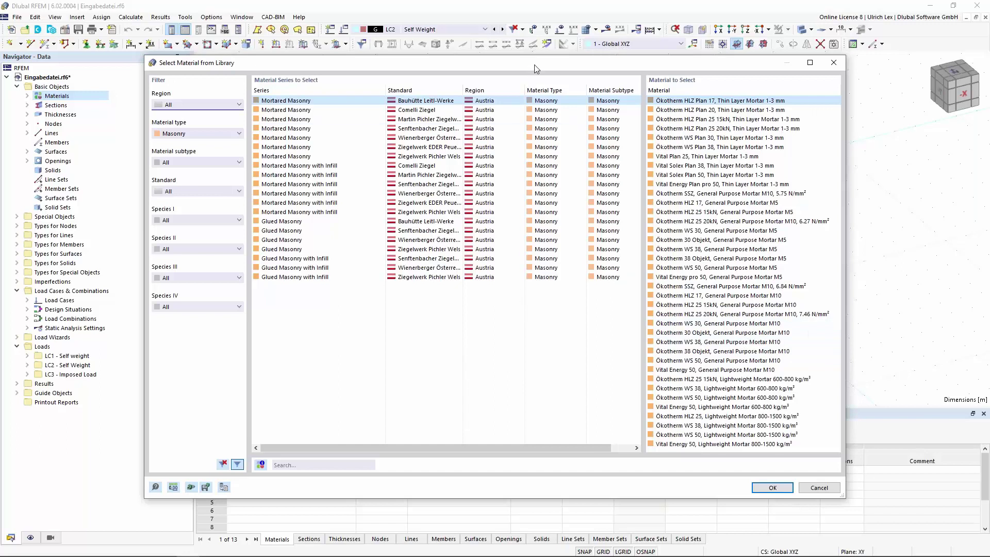
pyautogui.moveTo(535, 69); pyautogui.dragTo(524, 52)
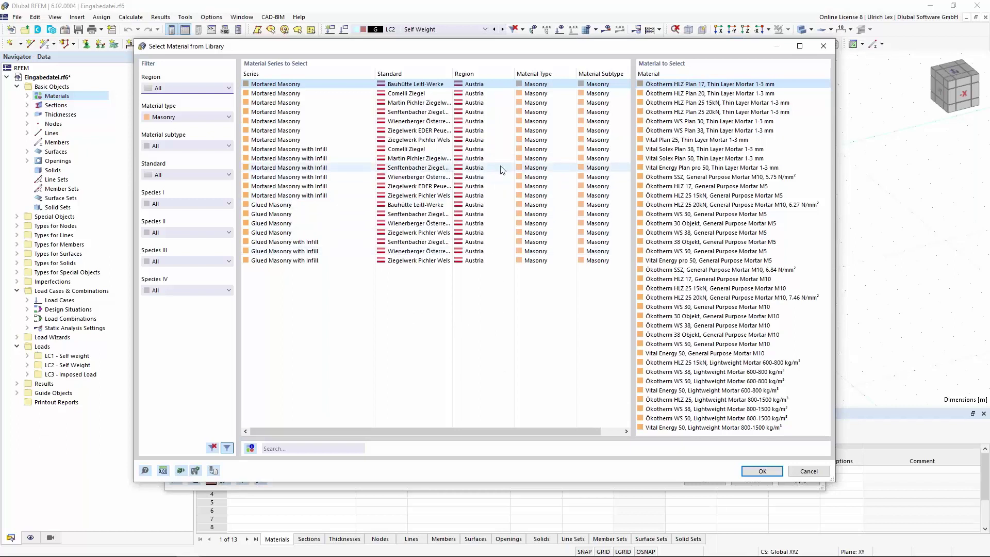
pyautogui.click(416, 122)
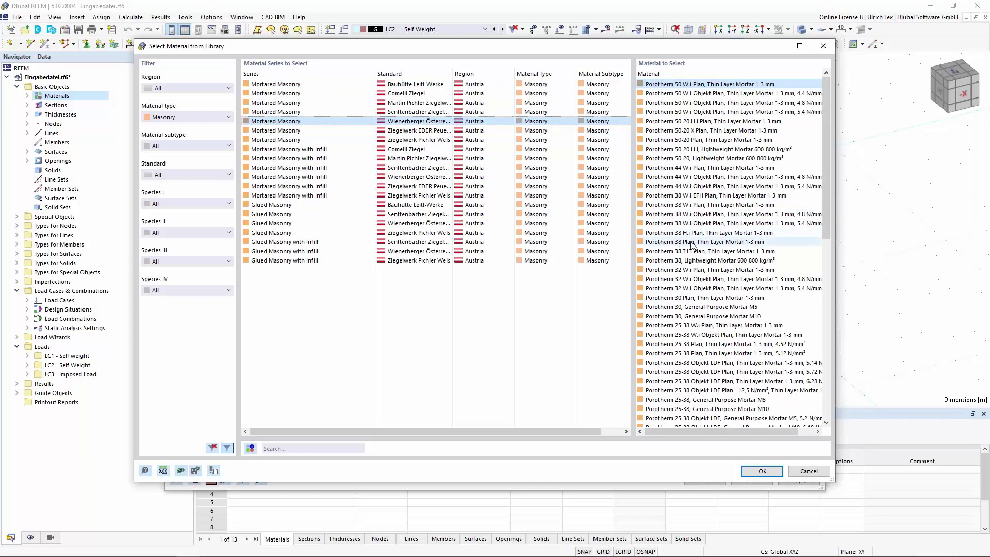
pyautogui.click(720, 242)
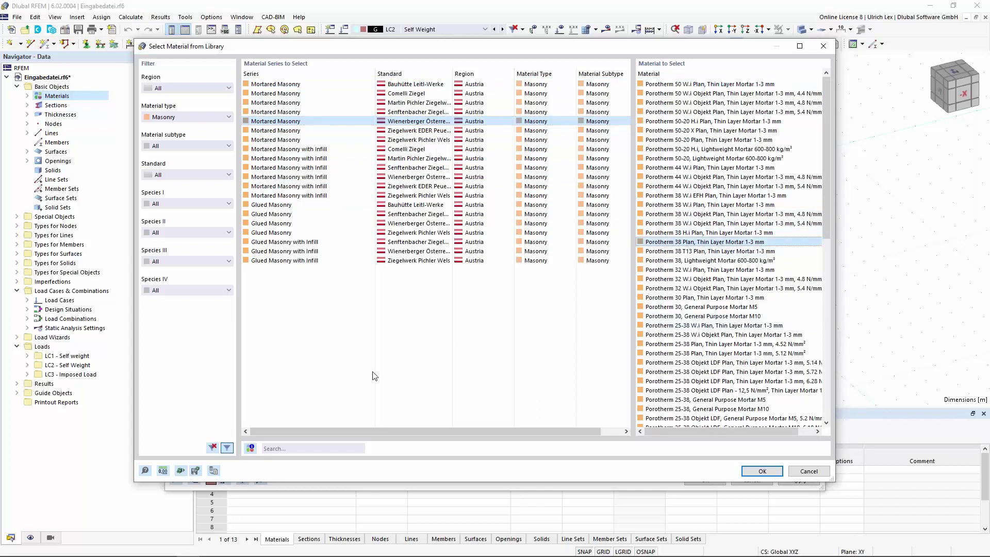
pyautogui.click(250, 448)
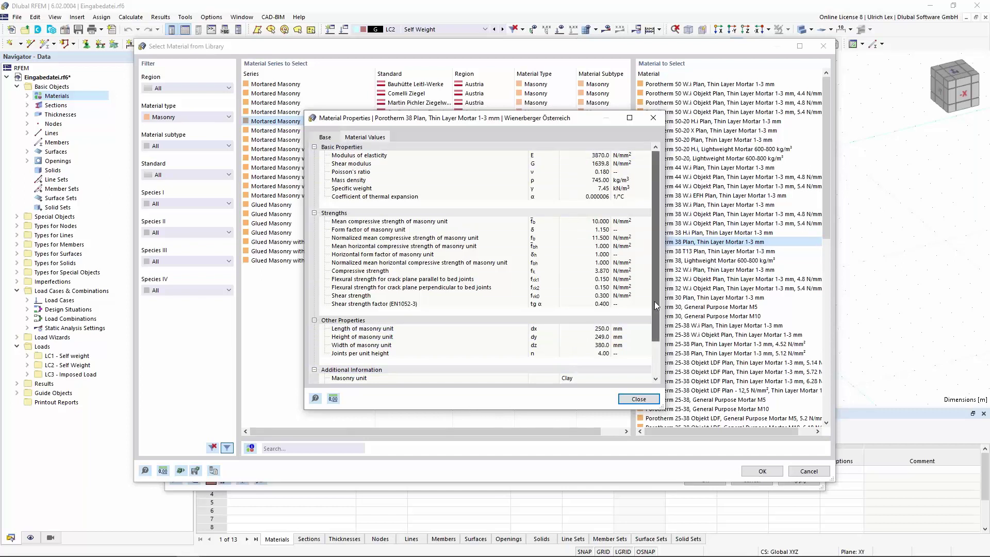
pyautogui.scroll(-1, 655, 301)
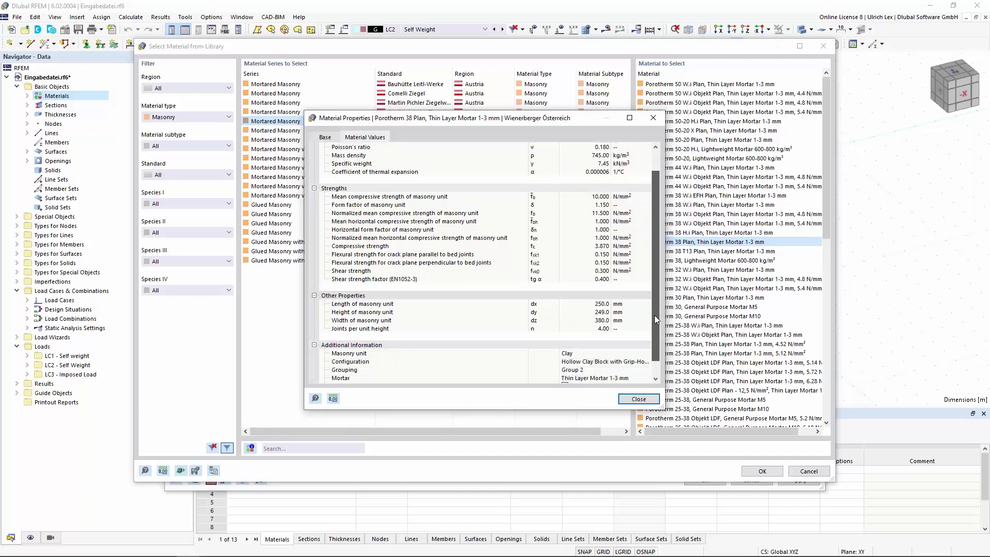
pyautogui.click(638, 399)
# Set Porotherm 38 to Orthotropic | Masonry | Plastic (Surfaces) with partial factor 2.00.
pyautogui.press('Return')
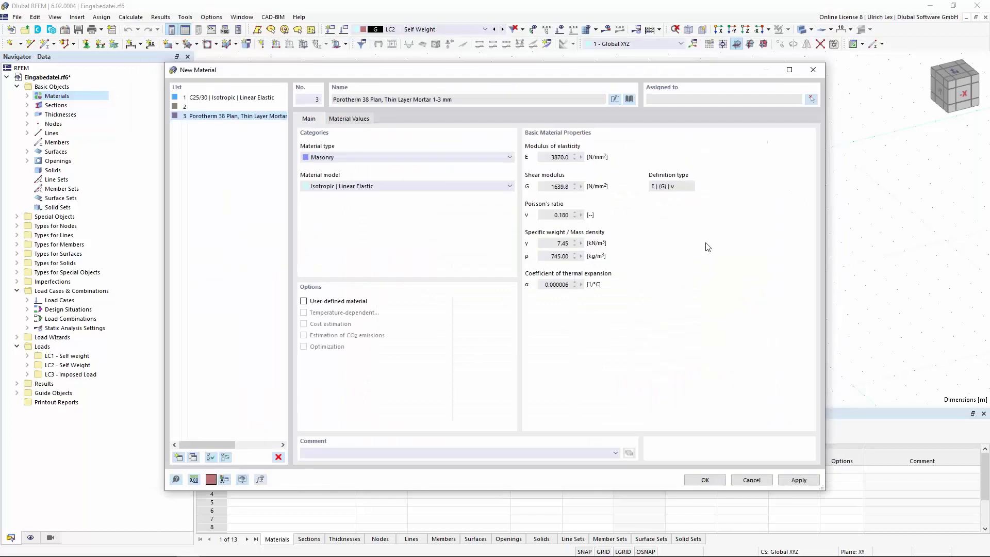
pyautogui.click(385, 186)
pyautogui.click(408, 212)
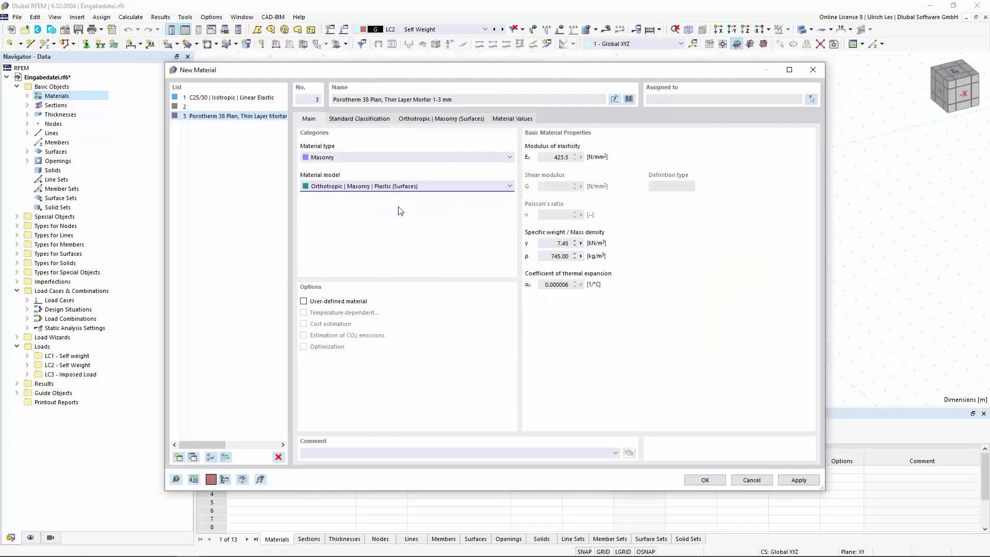
pyautogui.click(374, 120)
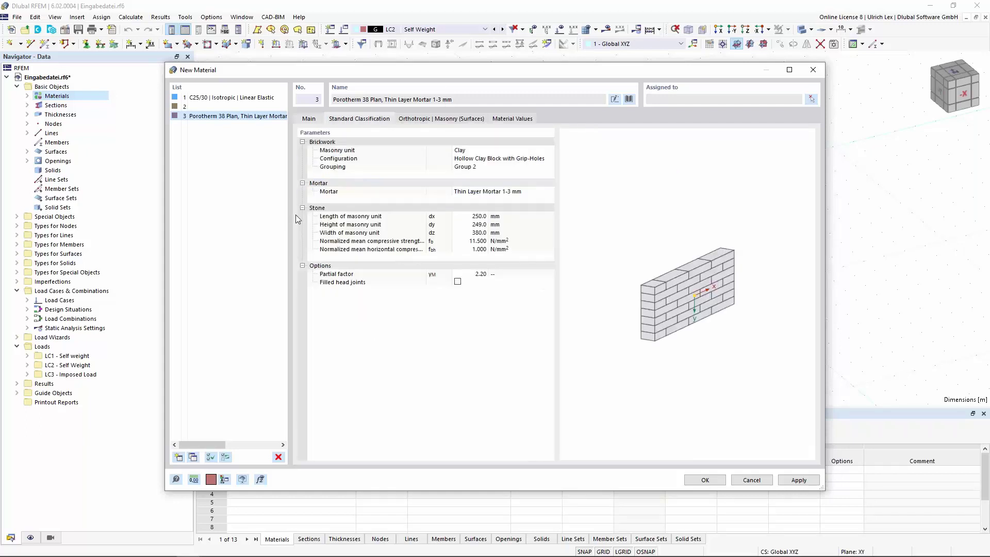
pyautogui.click(480, 274)
pyautogui.write('2')
pyautogui.press('Return')
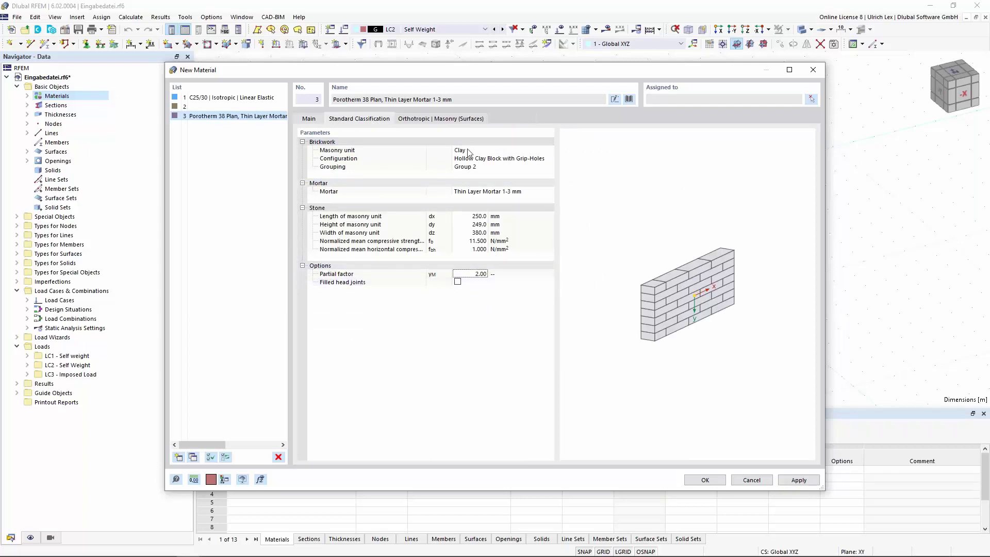
pyautogui.click(456, 120)
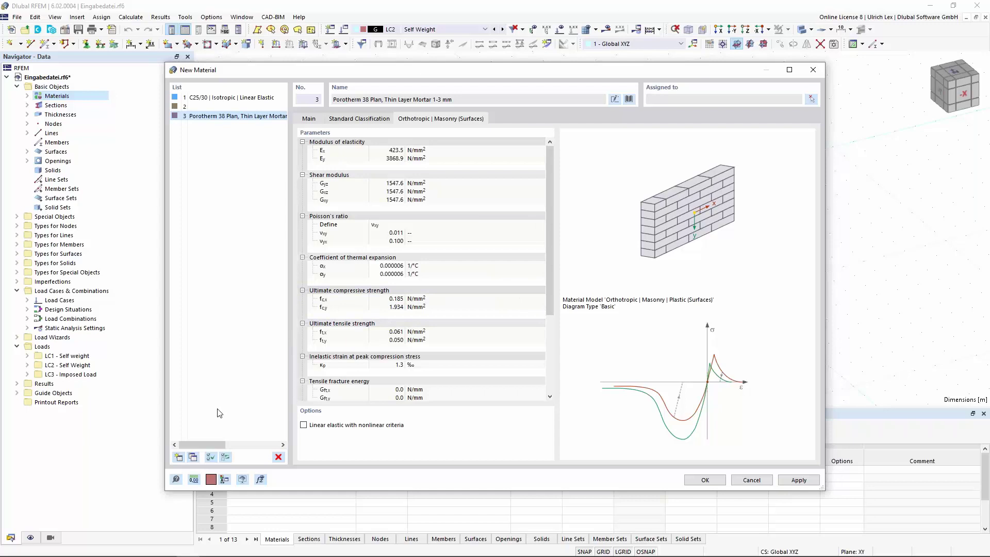
# Import Wienerberger Porotherm 25-38 Plan (4.52 N/mm²) from the library as material 4 and save.
pyautogui.click(179, 458)
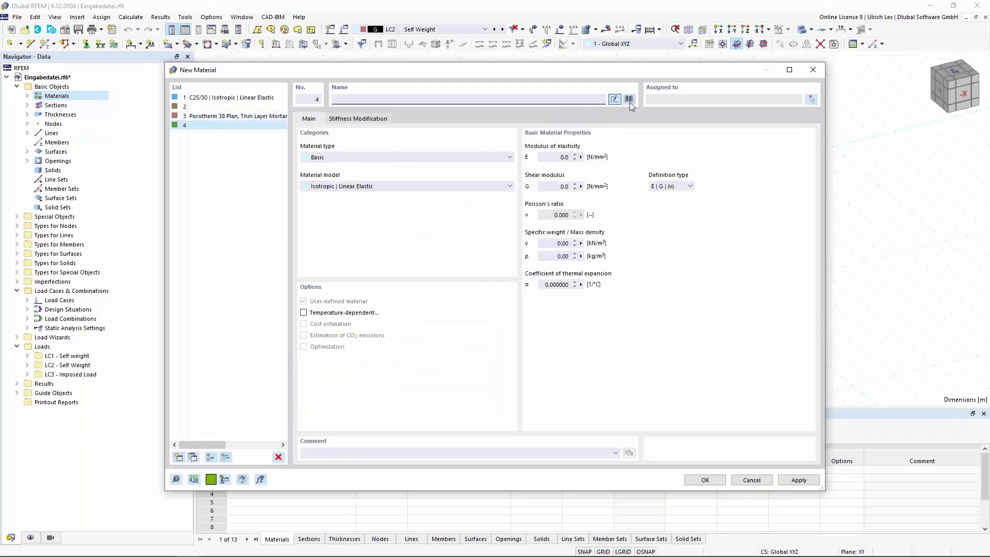
pyautogui.click(629, 99)
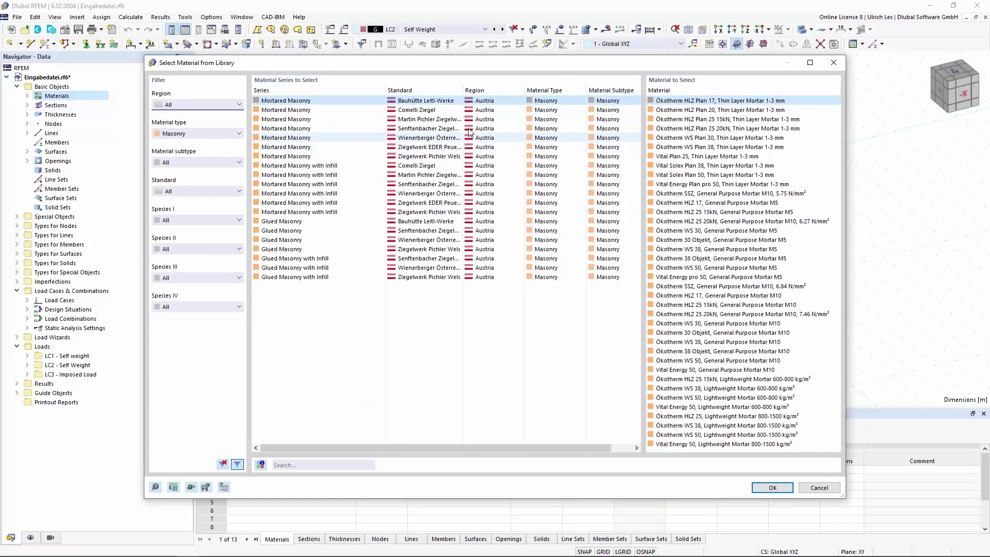
pyautogui.click(470, 135)
pyautogui.scroll(-1, 718, 361)
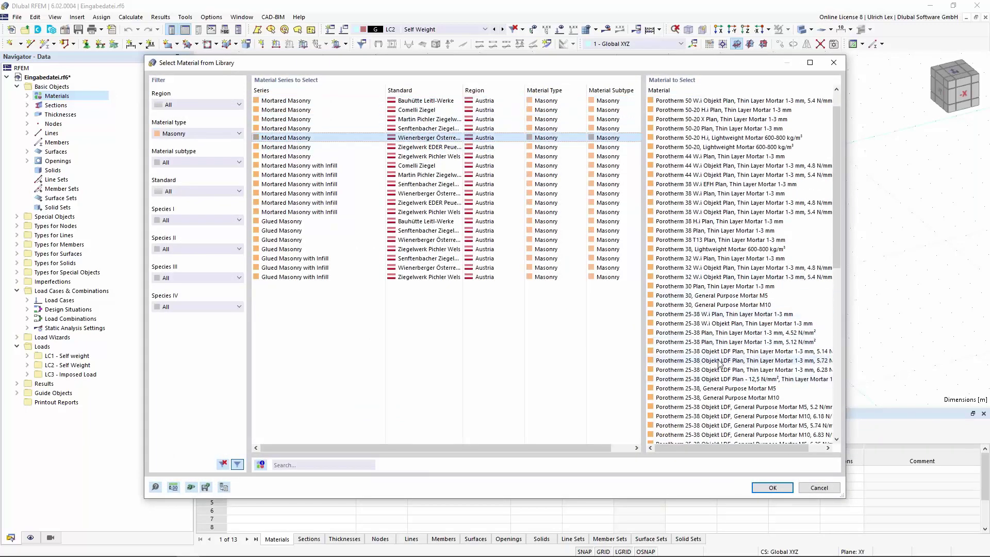
pyautogui.click(750, 334)
pyautogui.doubleClick(750, 333)
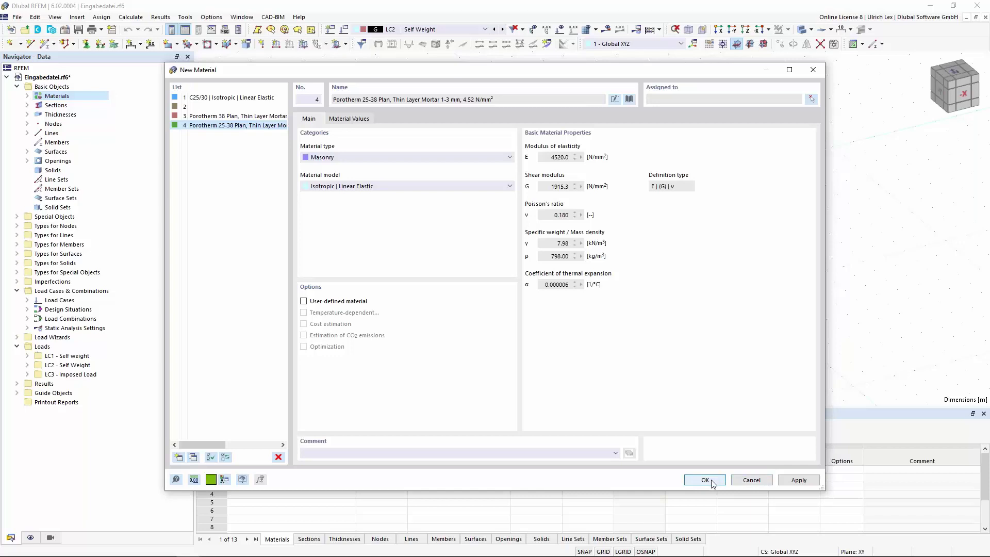
pyautogui.click(713, 484)
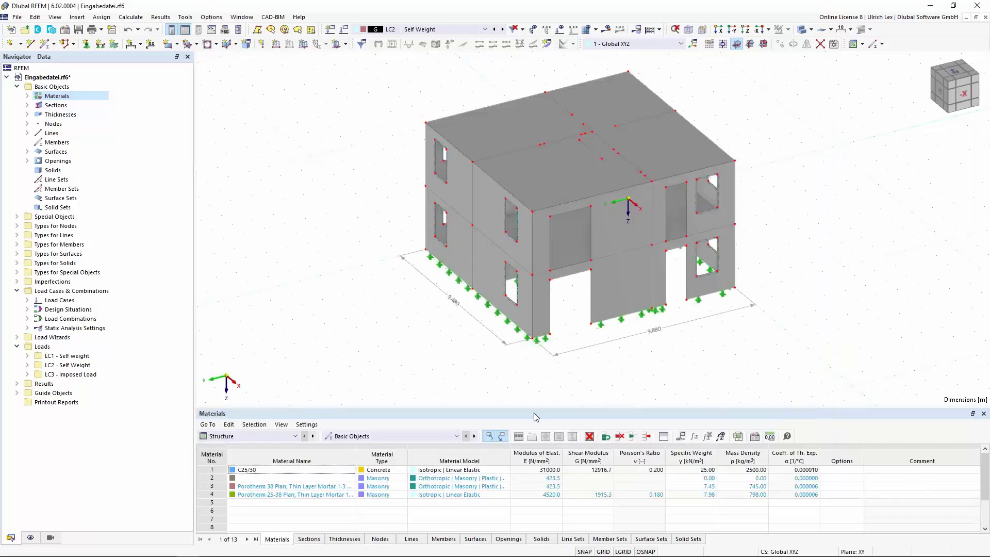
# Define a new uniform 380 mm thickness of Porotherm 38 Plan.
pyautogui.click(27, 114)
pyautogui.rightClick(68, 117)
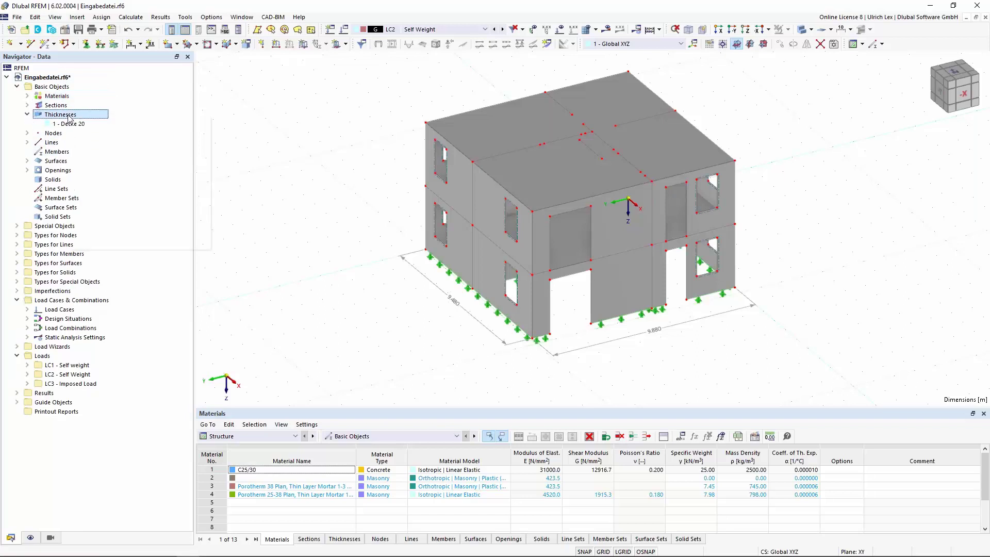
pyautogui.click(99, 135)
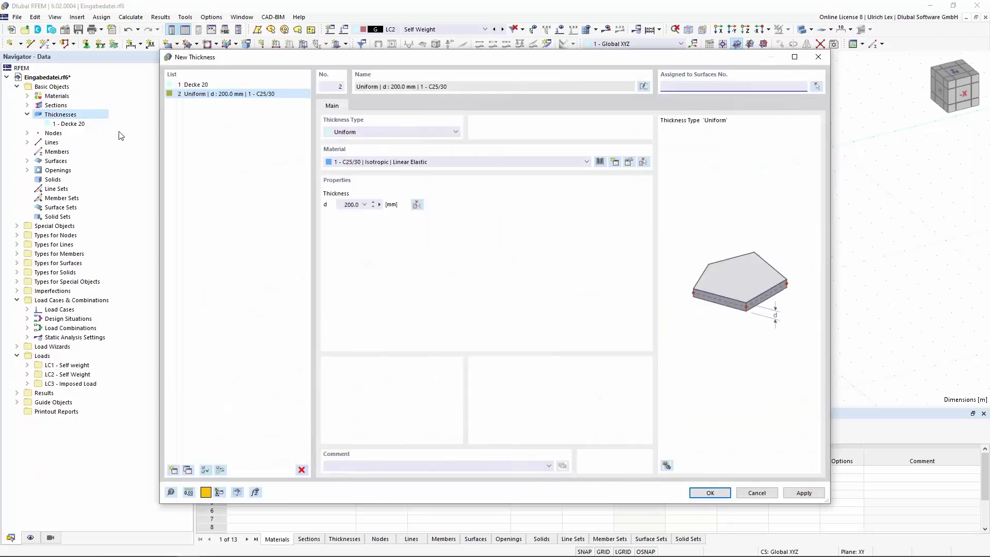
pyautogui.click(434, 163)
pyautogui.click(418, 191)
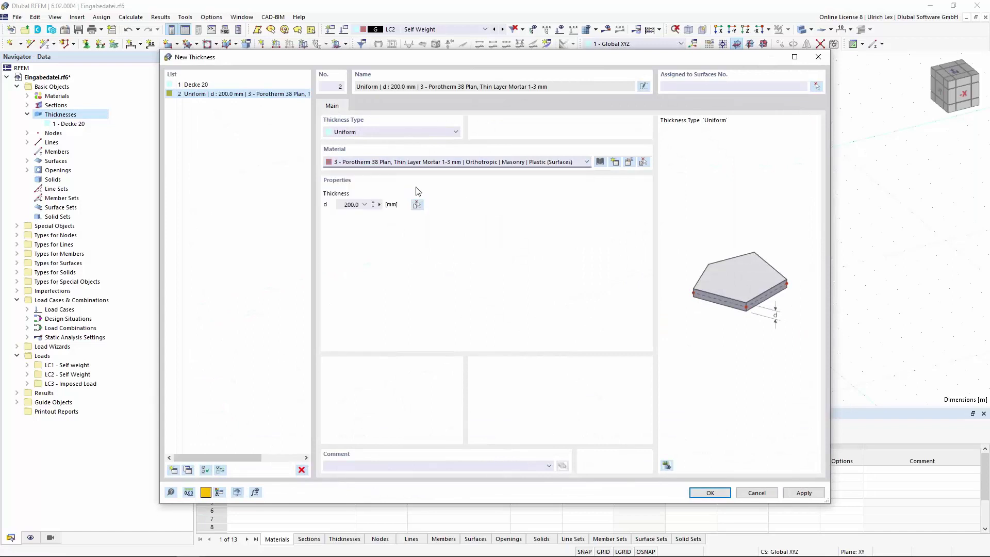
pyautogui.click(346, 204)
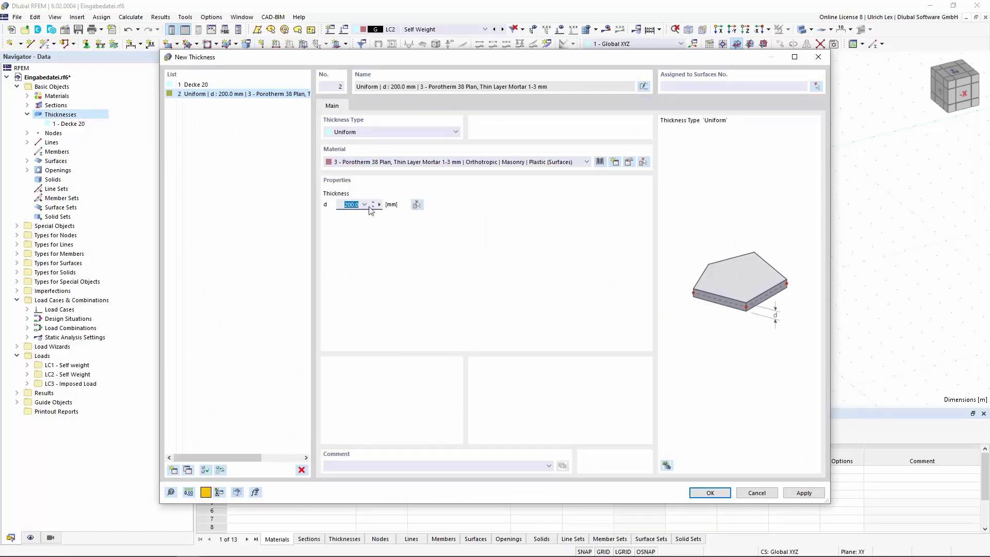
pyautogui.write('380')
pyautogui.press('Tab')
# Add a second uniform 250 mm thickness of Porotherm 25-38 Plan.
pyautogui.click(174, 469)
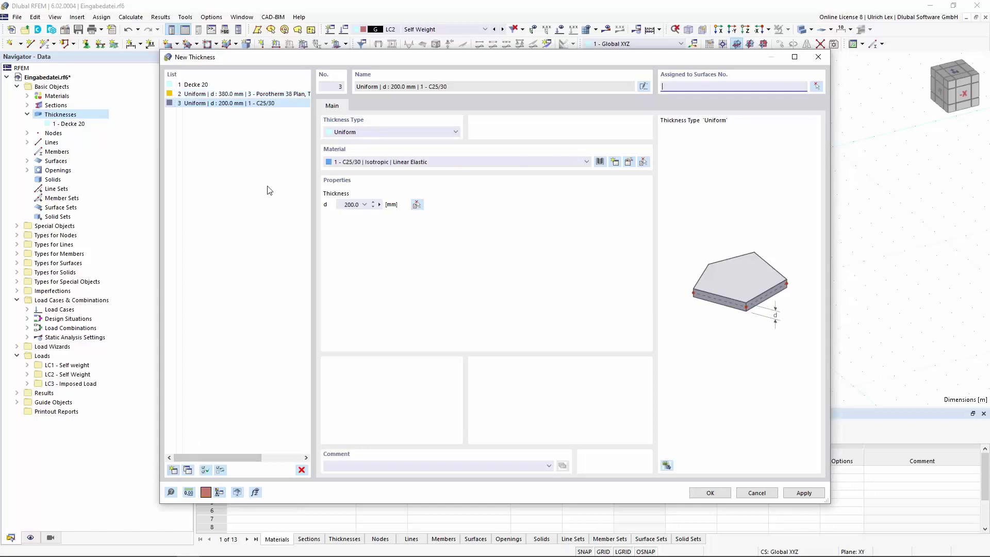
pyautogui.click(446, 166)
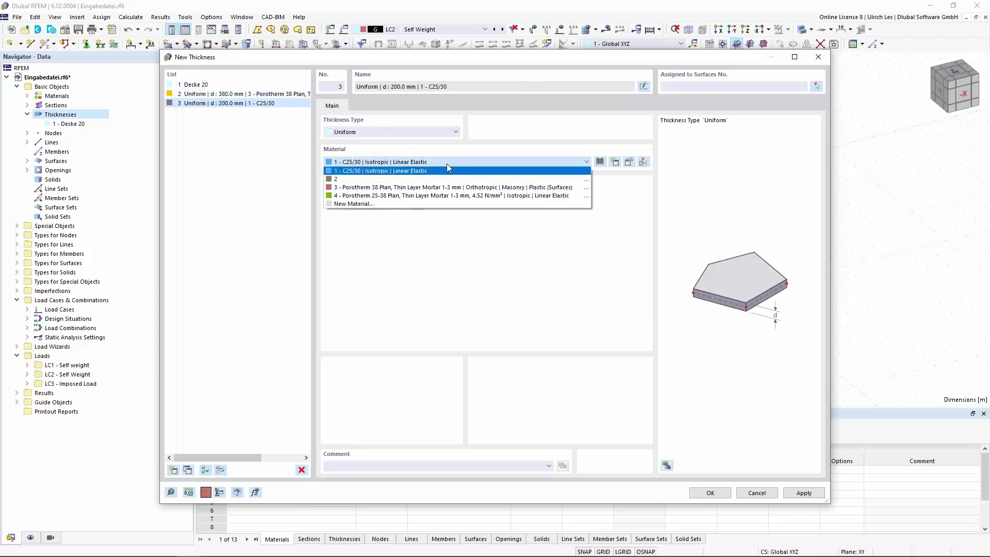
pyautogui.click(395, 195)
pyautogui.click(348, 205)
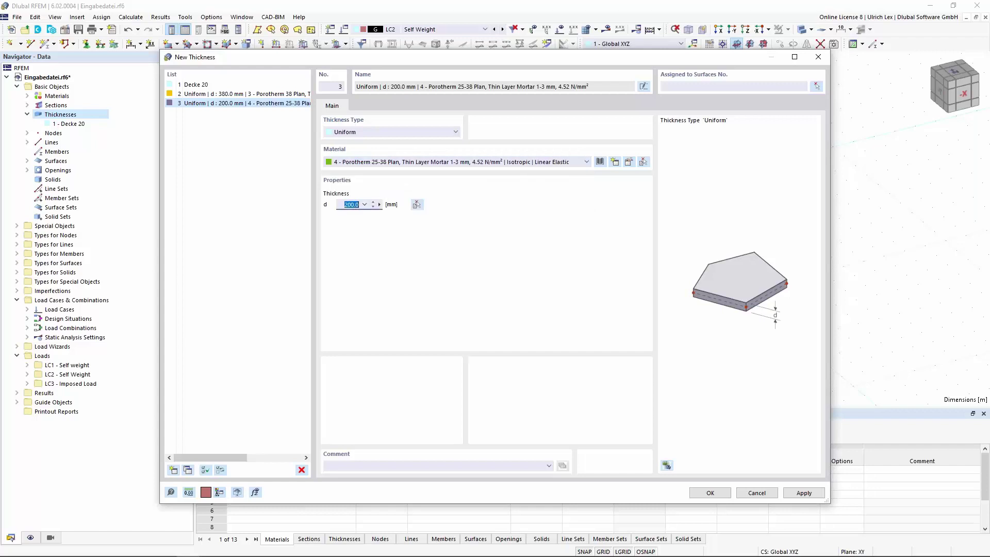
pyautogui.write('20')
pyautogui.click(716, 492)
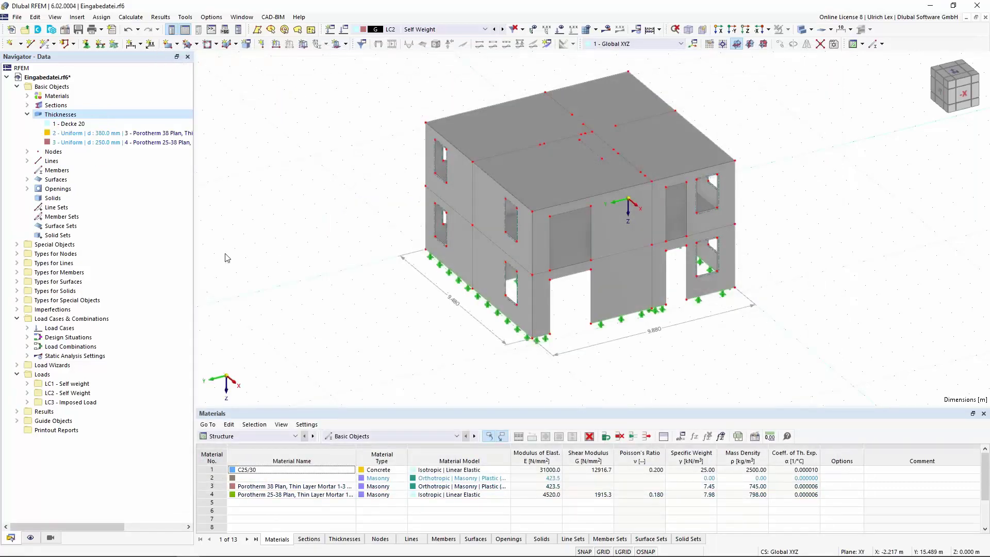
# Show only the OS1 - Outer Wall object set in the Views navigator.
pyautogui.scroll(-1, 339, 238)
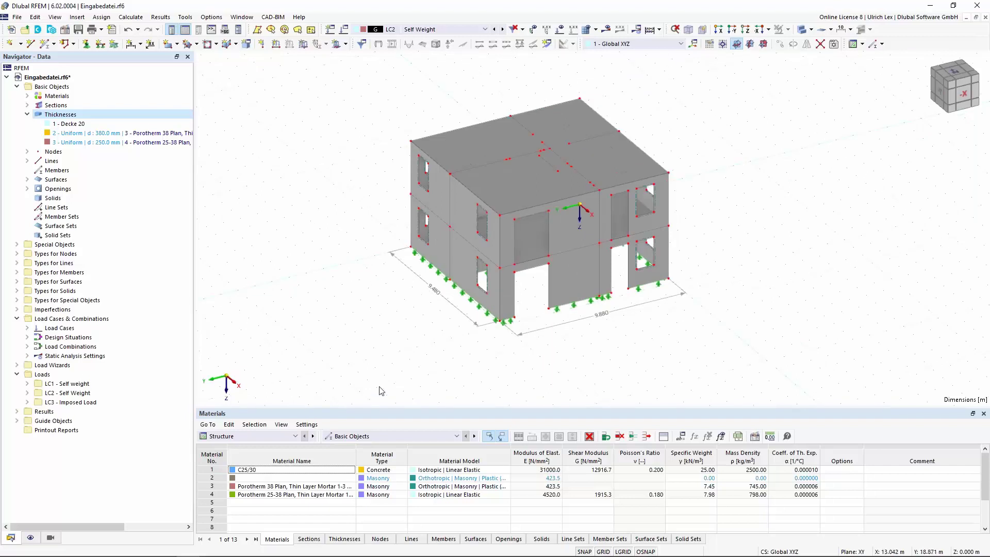
pyautogui.click(51, 538)
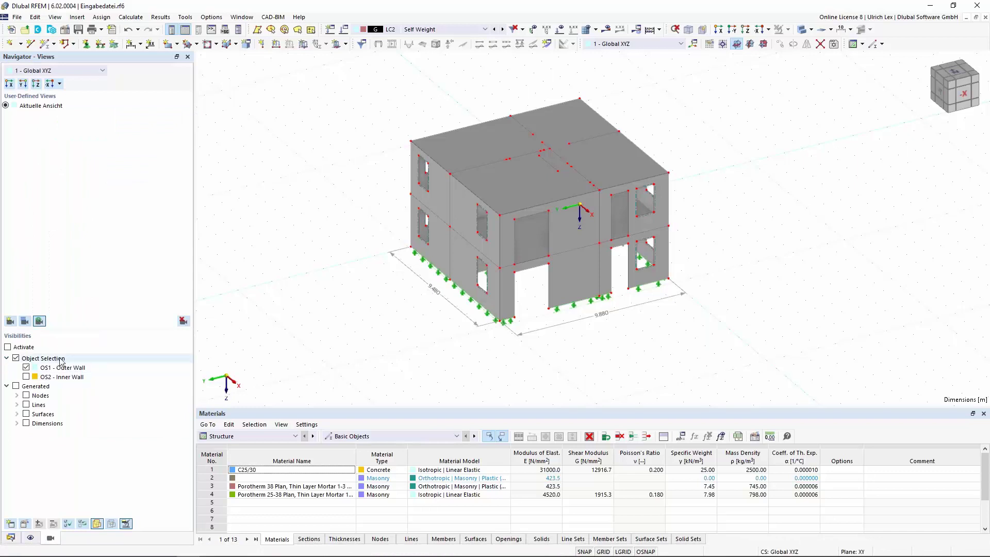
pyautogui.click(8, 347)
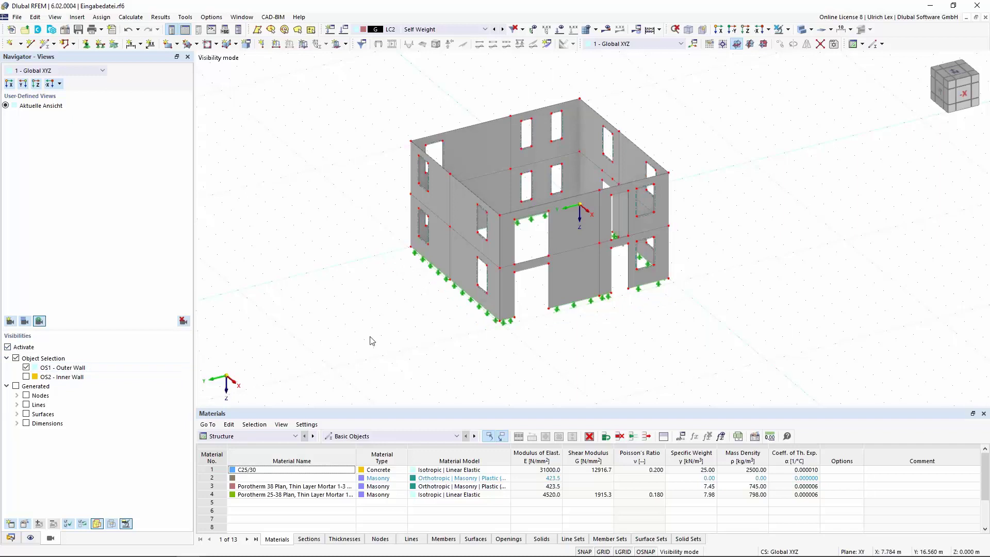
# Window-select all outer walls and open their Edit Surfaces dialog.
pyautogui.moveTo(331, 88); pyautogui.dragTo(747, 345)
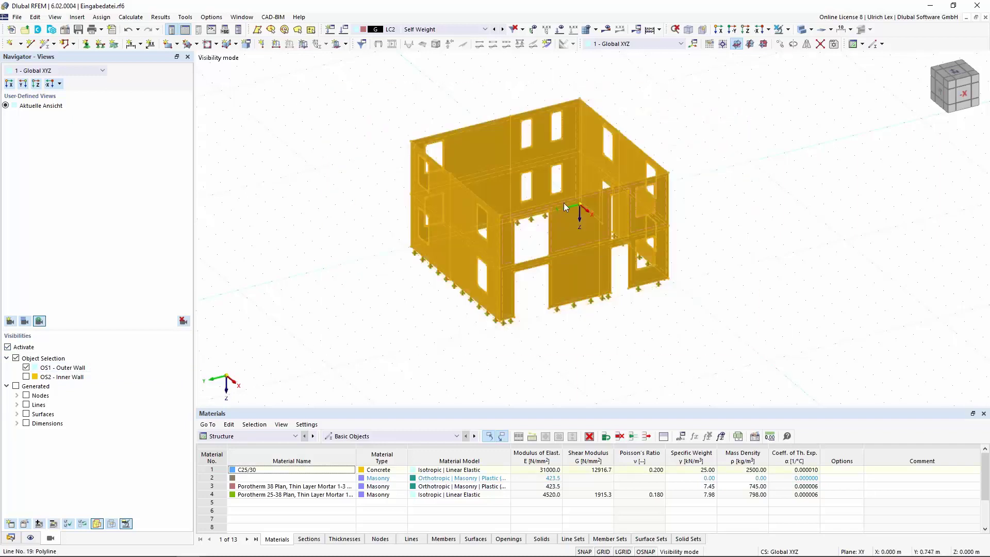
pyautogui.scroll(5, 564, 202)
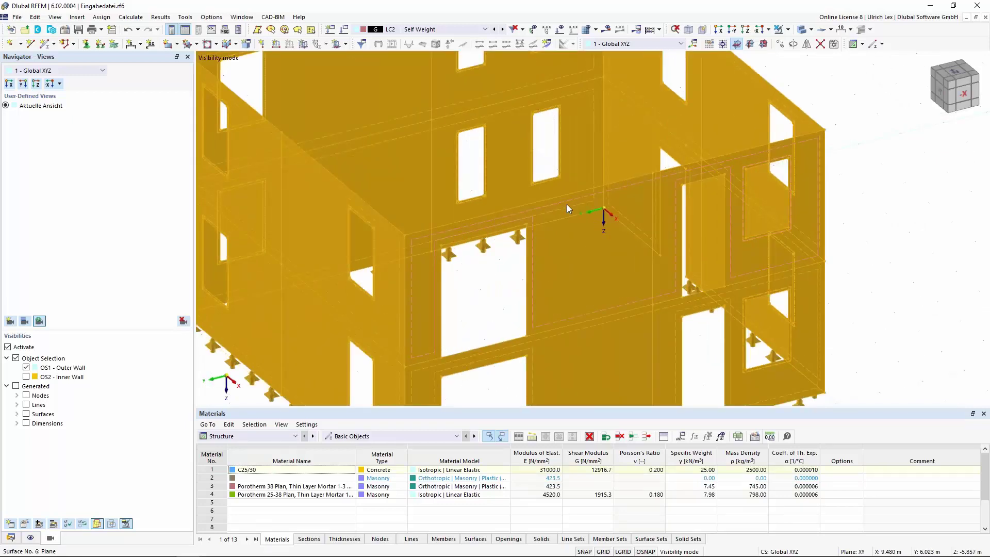
pyautogui.rightClick(573, 203)
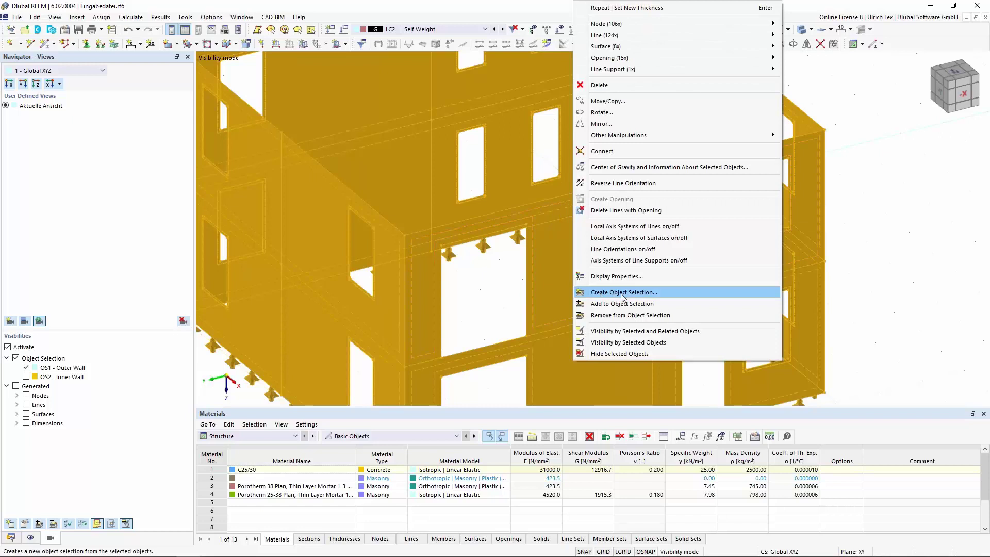
pyautogui.scroll(-5, 681, 284)
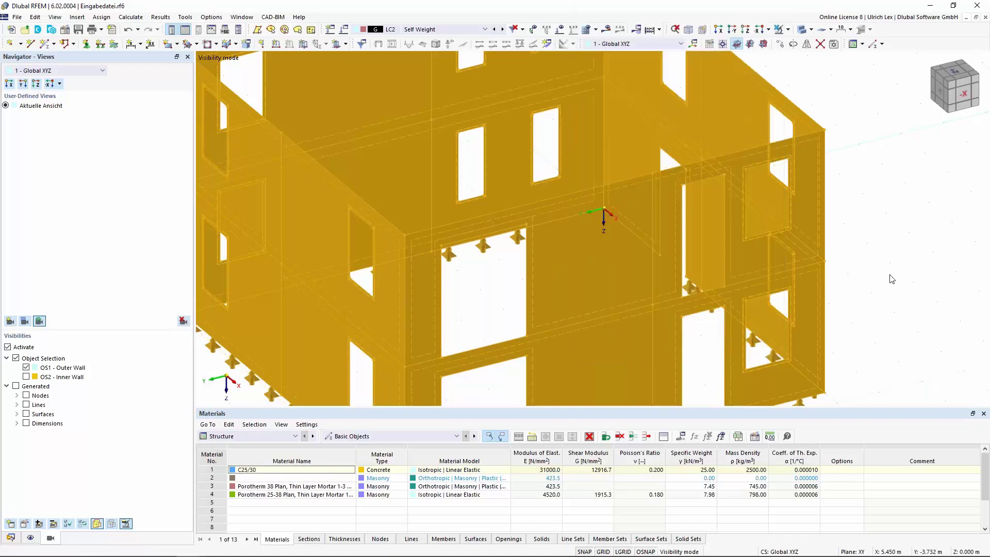
pyautogui.press('Escape')
pyautogui.scroll(-2, 634, 200)
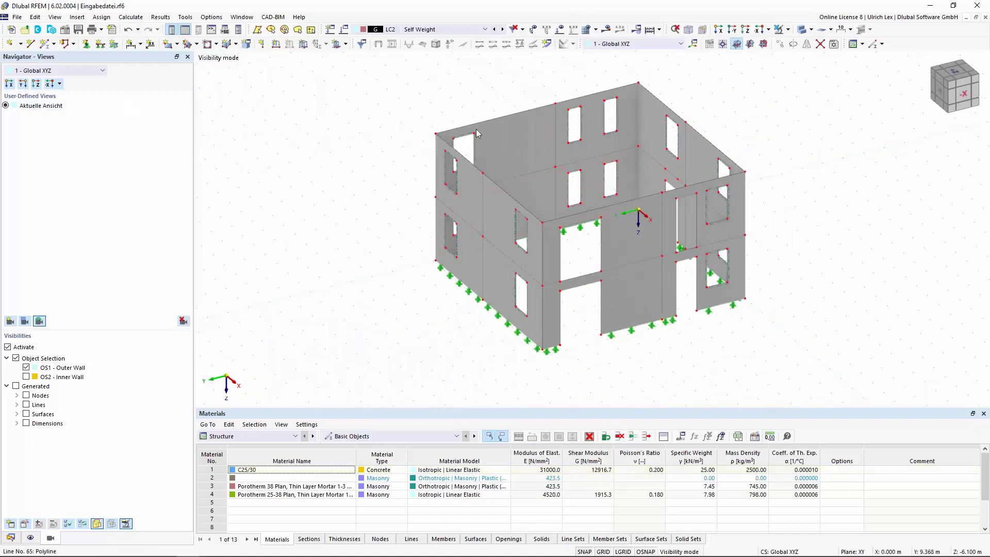
pyautogui.moveTo(366, 71); pyautogui.dragTo(815, 394)
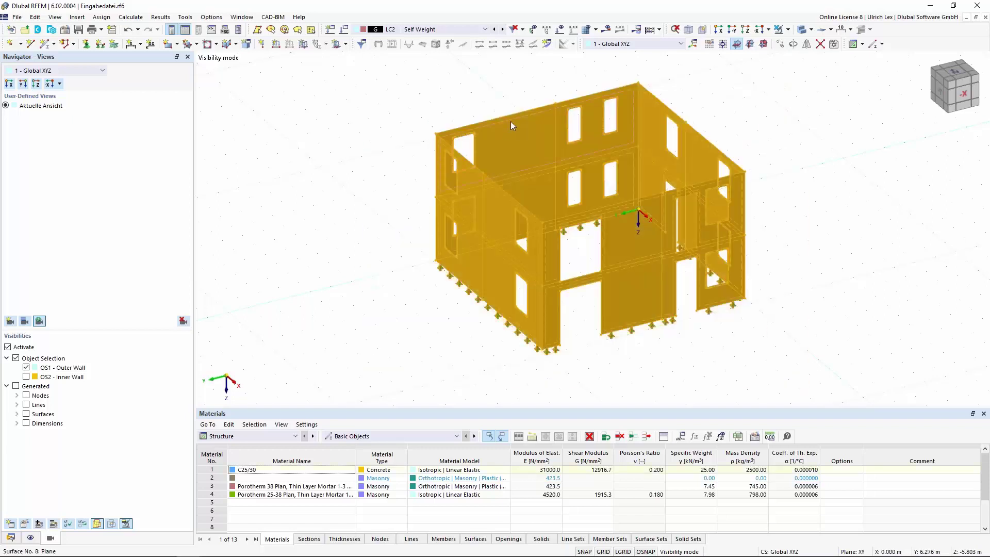
pyautogui.doubleClick(507, 121)
# Assign thickness 2 - Uniform 380.0 mm Porotherm 38 Plan to surfaces 1-4,6-9.
pyautogui.click(346, 160)
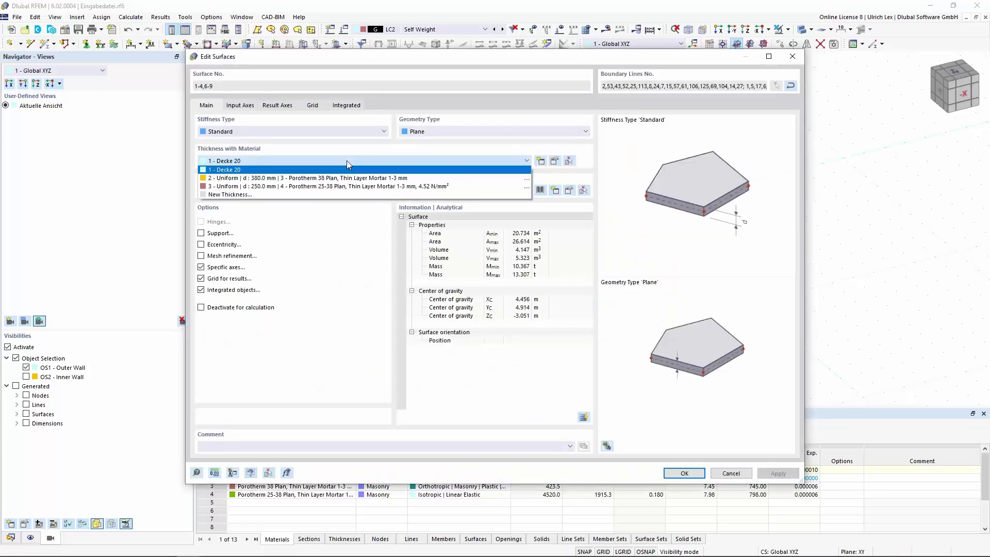
pyautogui.click(274, 178)
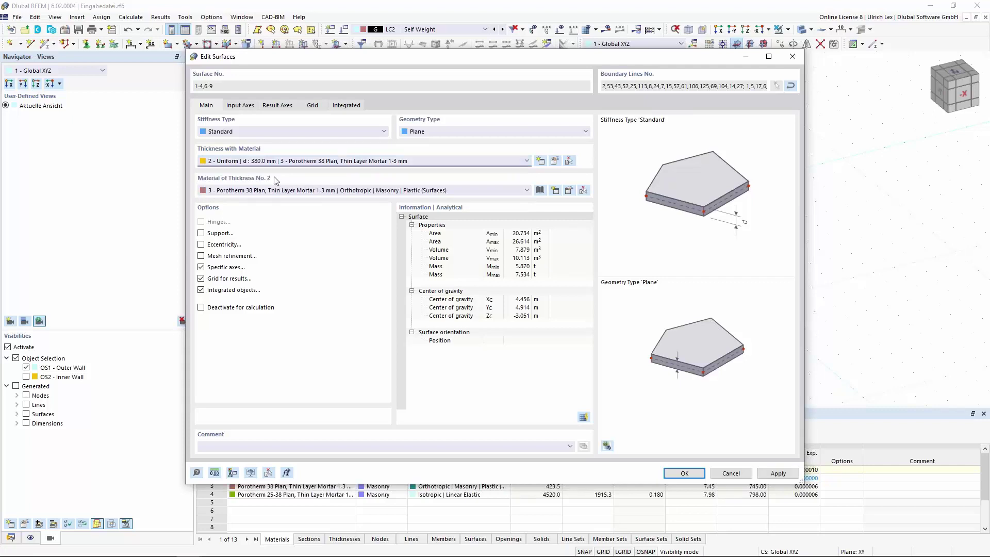
pyautogui.click(681, 474)
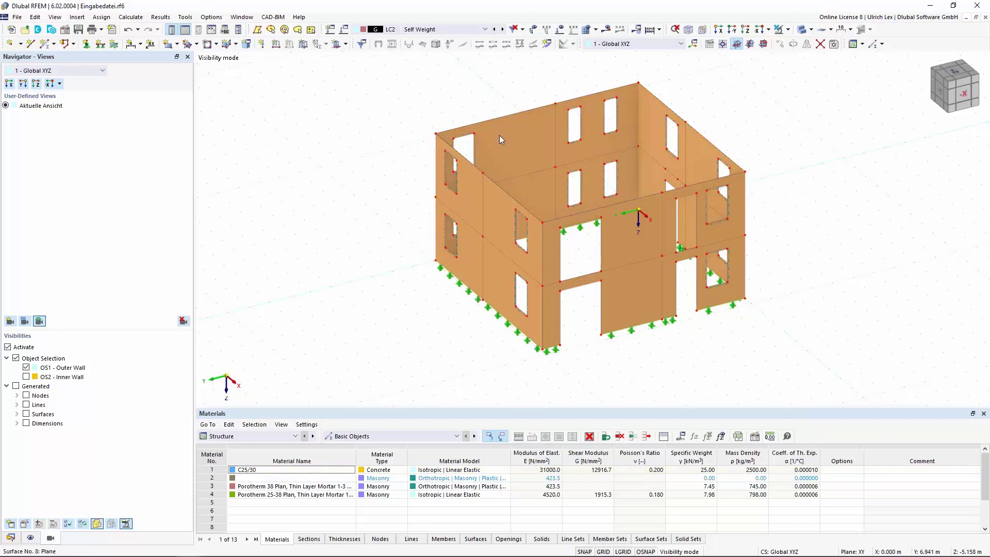
# Turn on surface local axis systems and orbit to view the walls from above and the side.
pyautogui.scroll(3, 499, 135)
pyautogui.rightClick(501, 112)
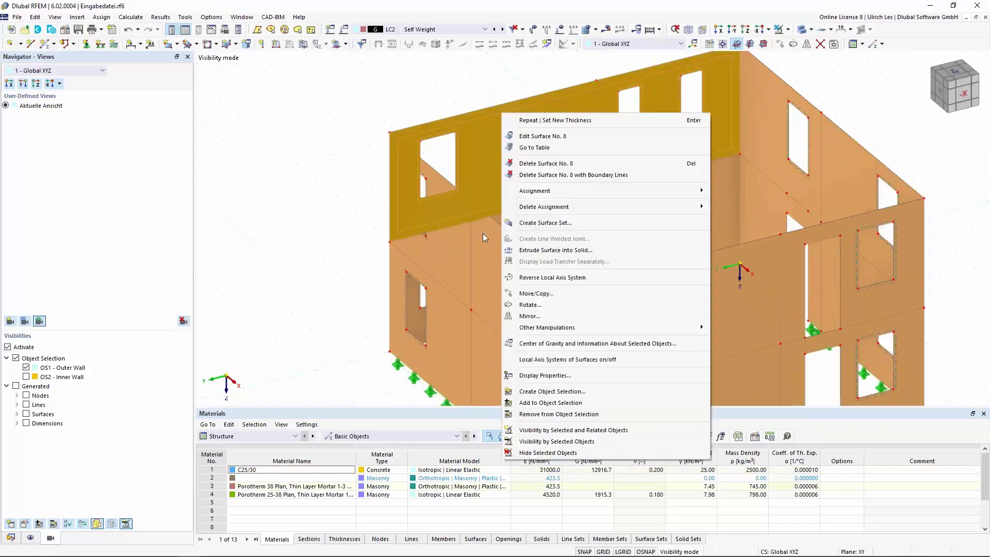
pyautogui.click(543, 362)
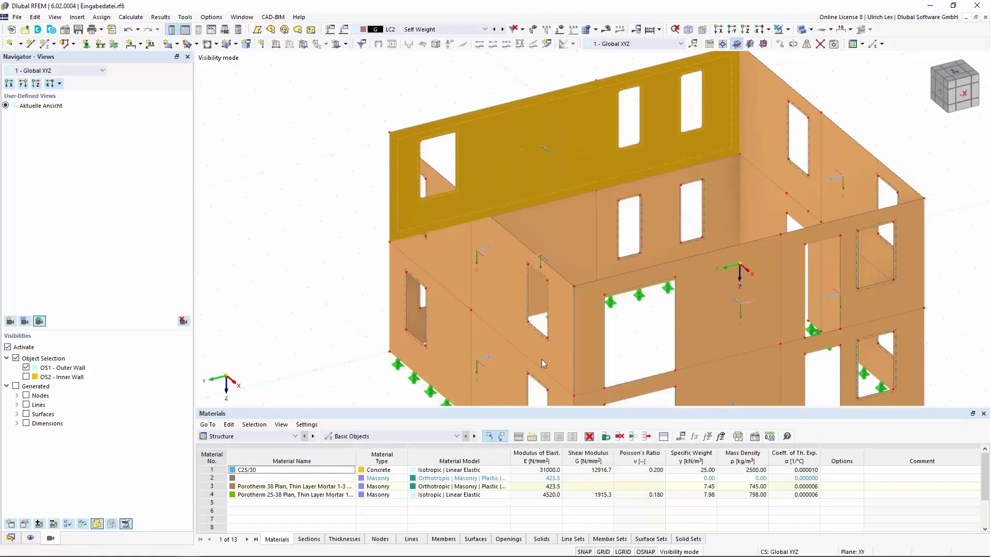
pyautogui.click(258, 171)
pyautogui.scroll(-3, 371, 124)
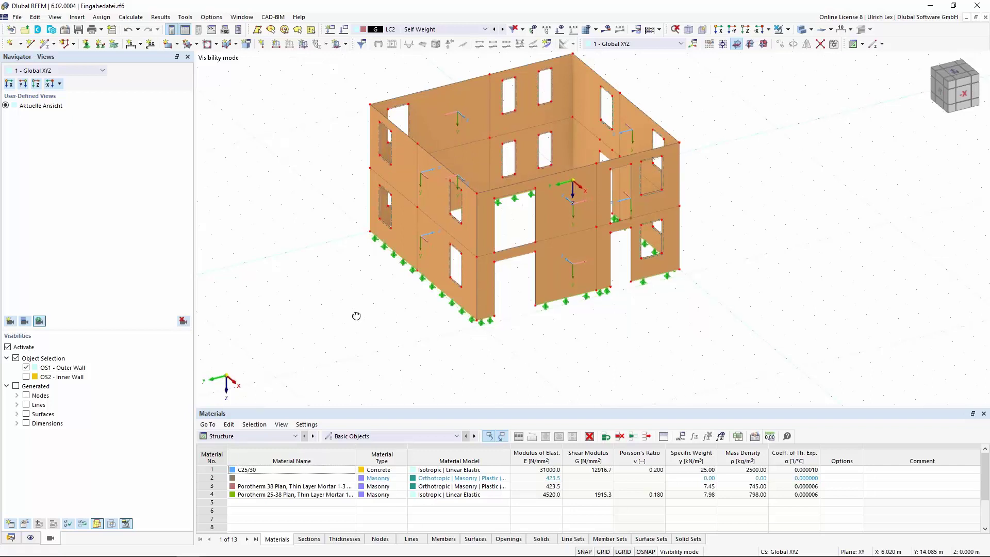
pyautogui.keyDown('ctrl'); pyautogui.moveTo(355, 316); pyautogui.dragTo(400, 338, button='middle'); pyautogui.keyUp('ctrl')
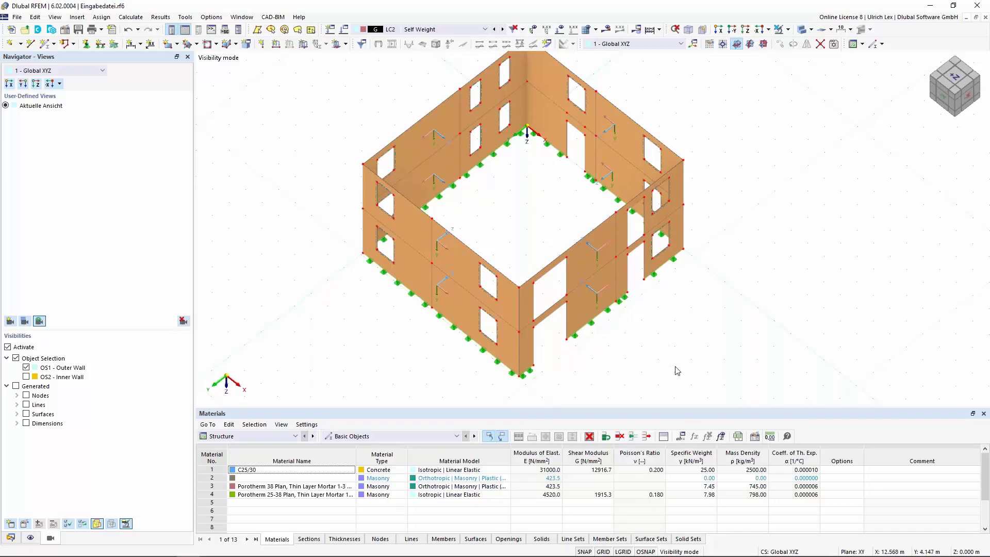
pyautogui.keyDown('ctrl'); pyautogui.moveTo(656, 365); pyautogui.dragTo(683, 308, button='middle'); pyautogui.keyUp('ctrl')
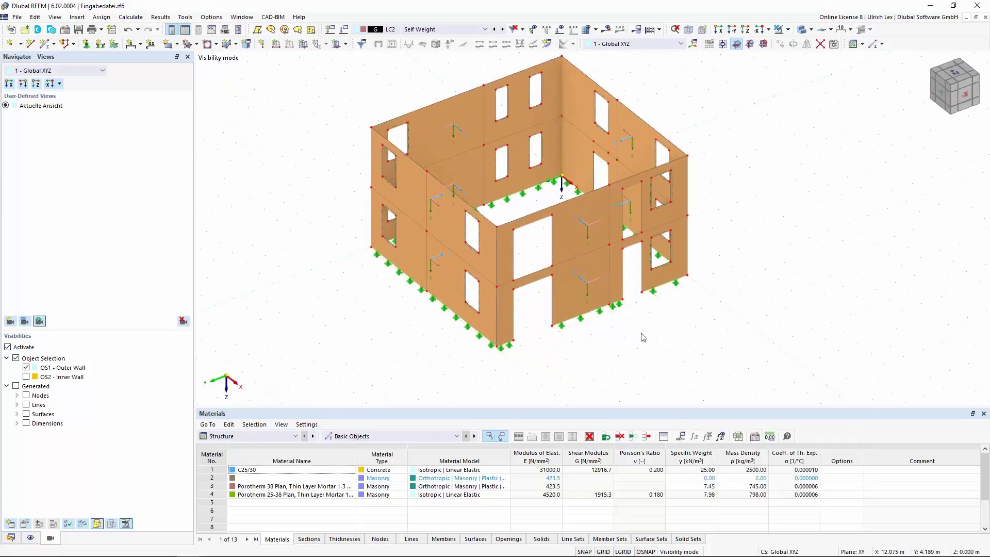
# Show the OS2 - Inner Wall set and hide OS1 - Outer Wall.
pyautogui.click(29, 379)
pyautogui.click(26, 377)
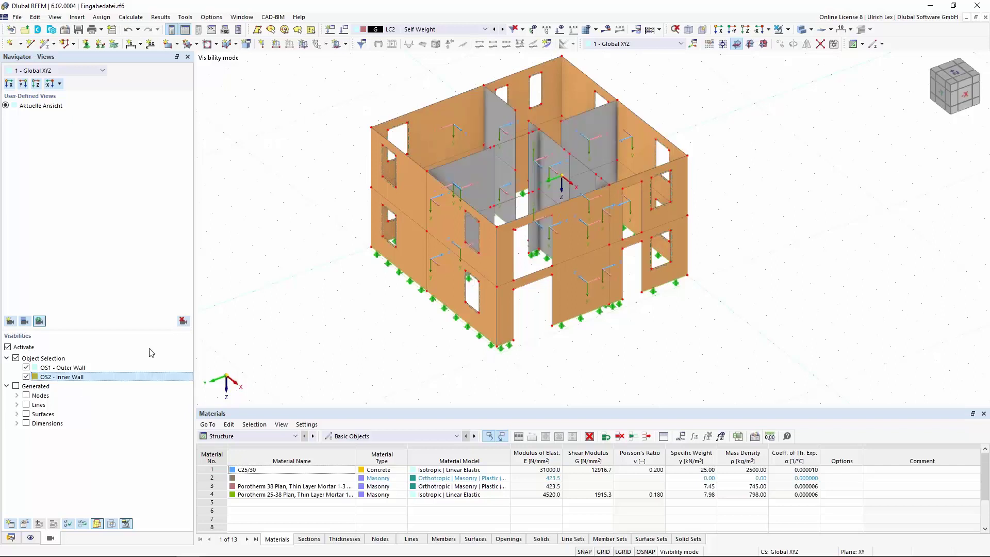
pyautogui.click(27, 367)
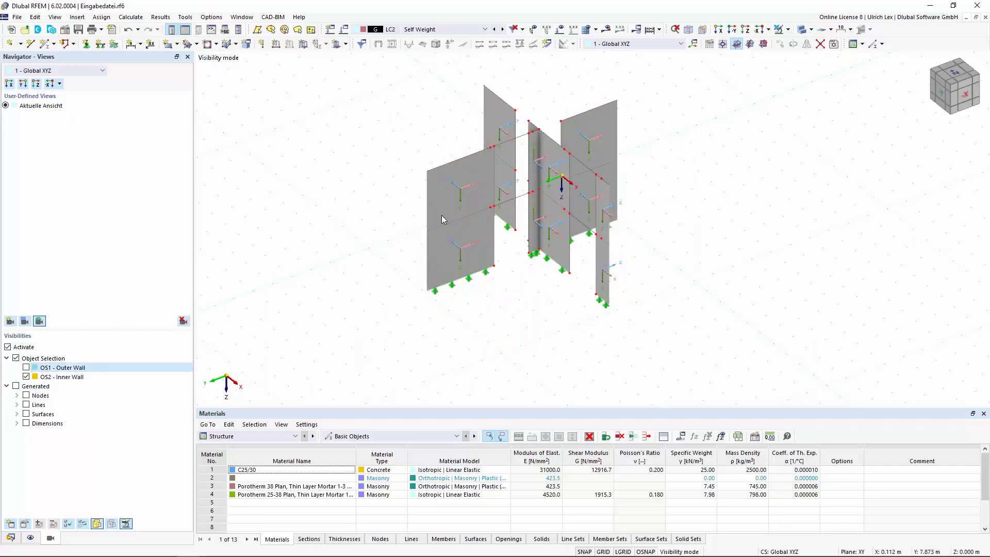
# Give inner walls 11-22 thickness 3 - Uniform 250.0 mm Porotherm 25-38 Plan.
pyautogui.moveTo(332, 72); pyautogui.dragTo(721, 353)
pyautogui.doubleClick(456, 165)
pyautogui.click(303, 163)
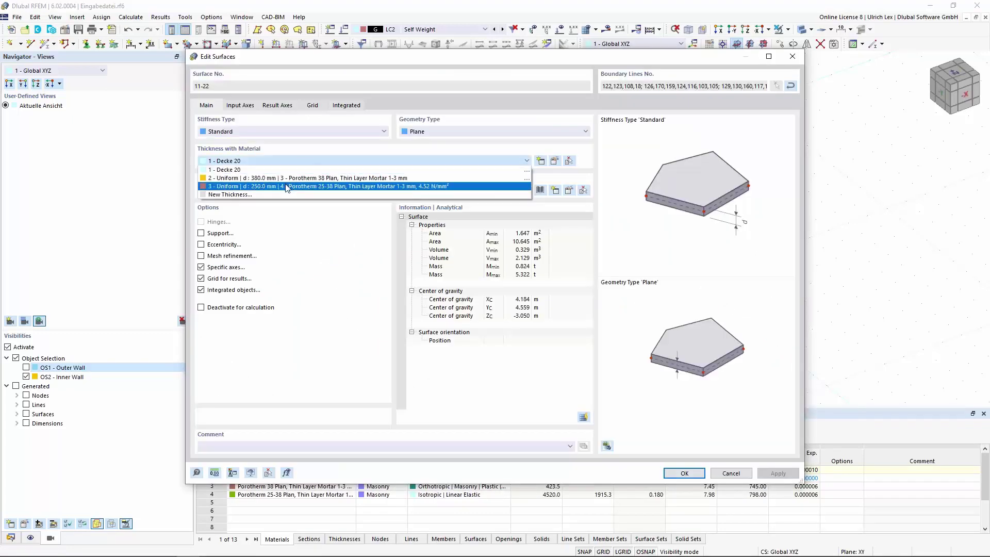
pyautogui.click(298, 186)
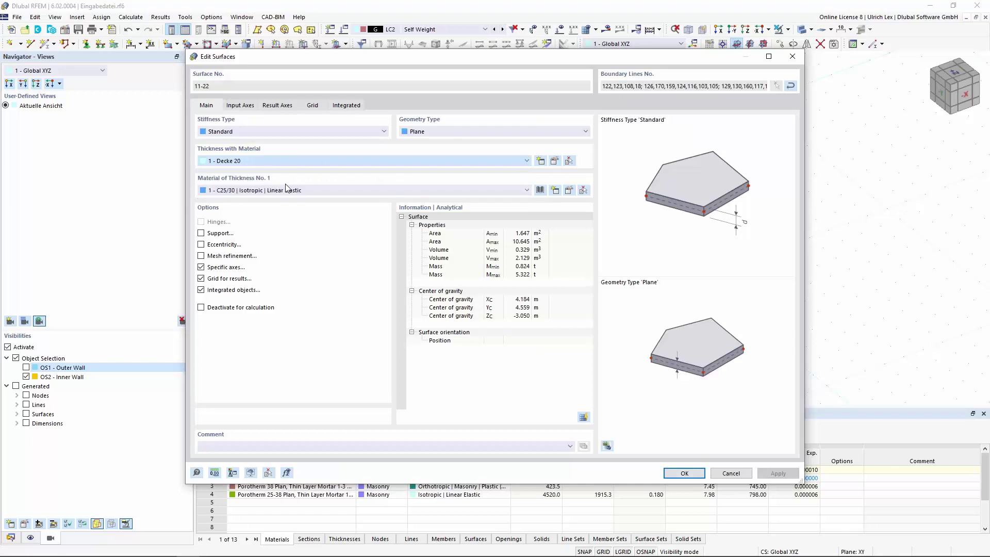
pyautogui.click(684, 473)
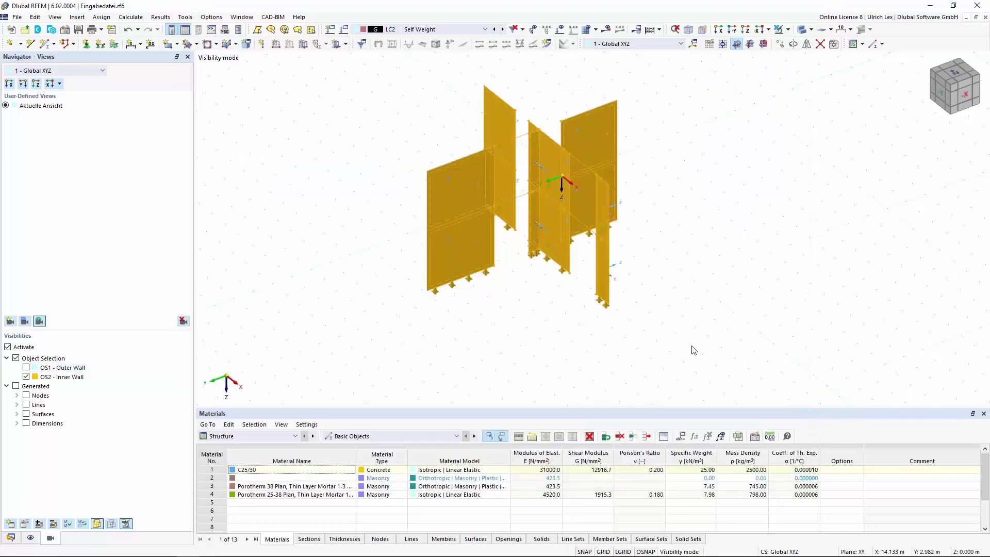
# Show all objects again and turn off the surface local axis display.
pyautogui.click(787, 29)
pyautogui.click(801, 100)
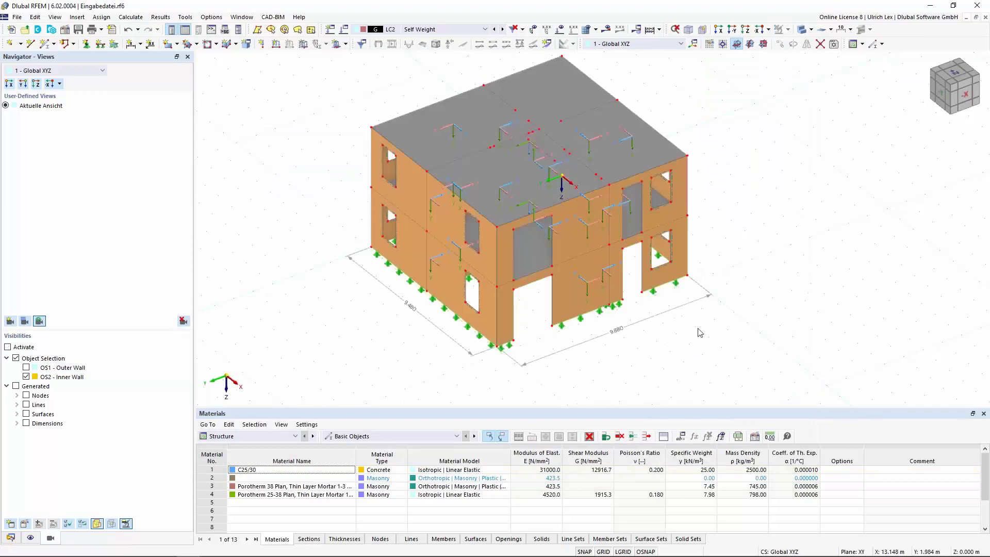
pyautogui.keyDown('ctrl'); pyautogui.moveTo(713, 323); pyautogui.dragTo(523, 231, button='middle'); pyautogui.keyUp('ctrl')
pyautogui.scroll(6, 520, 214)
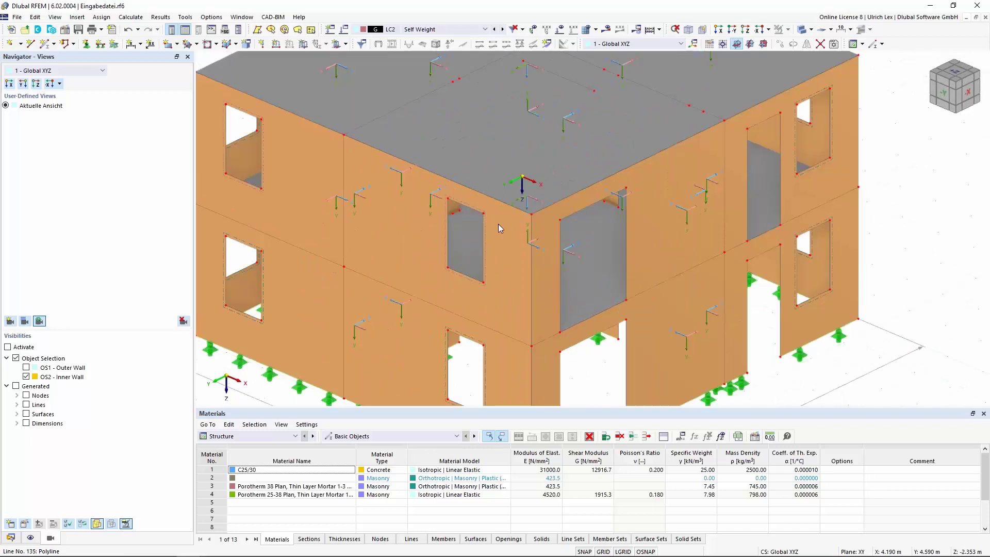
pyautogui.rightClick(536, 225)
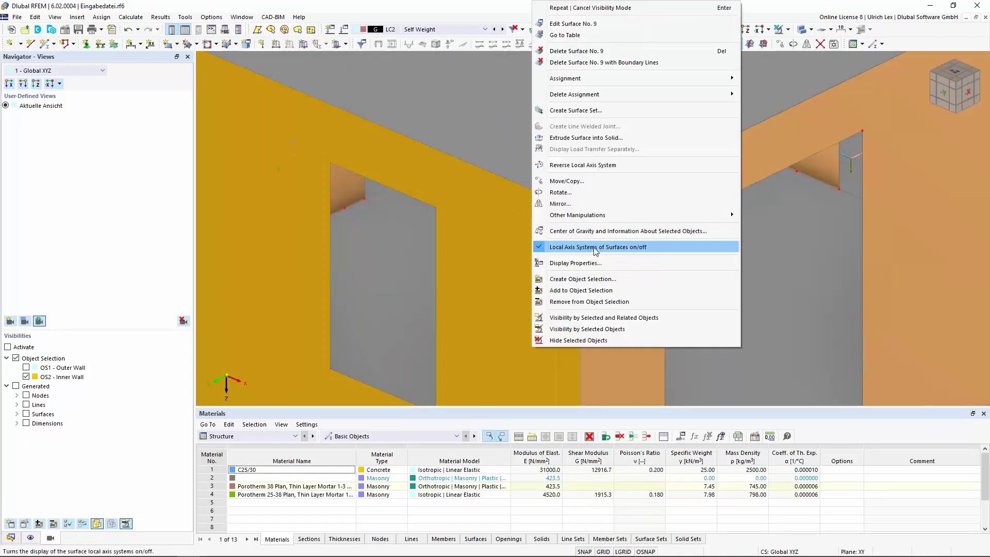
pyautogui.click(591, 247)
pyautogui.scroll(-6, 626, 224)
pyautogui.scroll(-3, 581, 219)
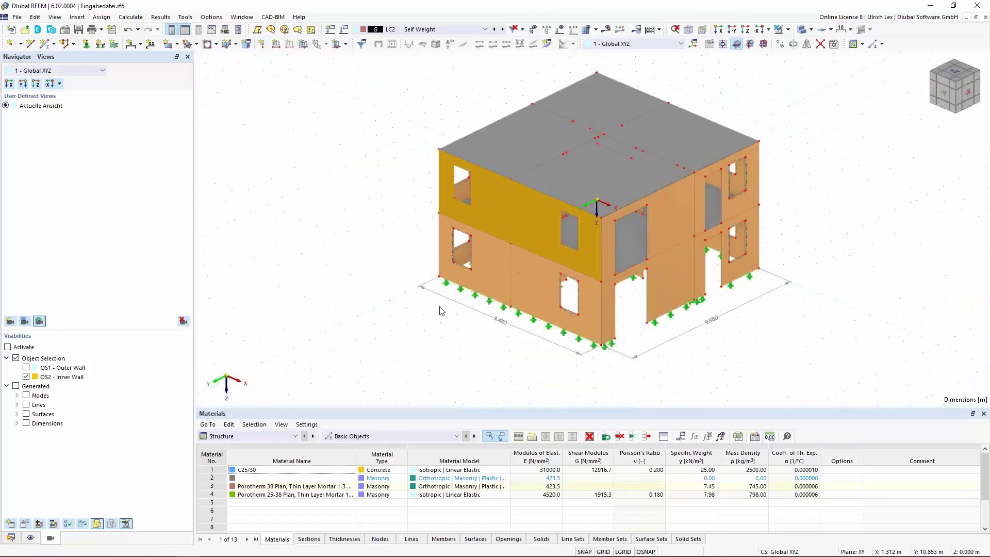
pyautogui.click(426, 337)
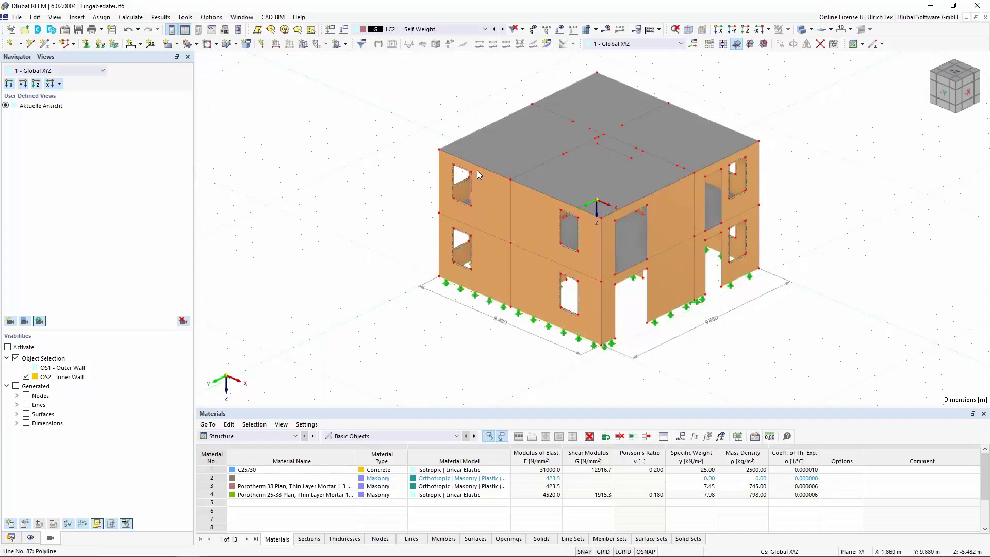
# Zoom into the upper-left window to inspect the Surface No. 9 masonry wall.
pyautogui.scroll(3, 478, 170)
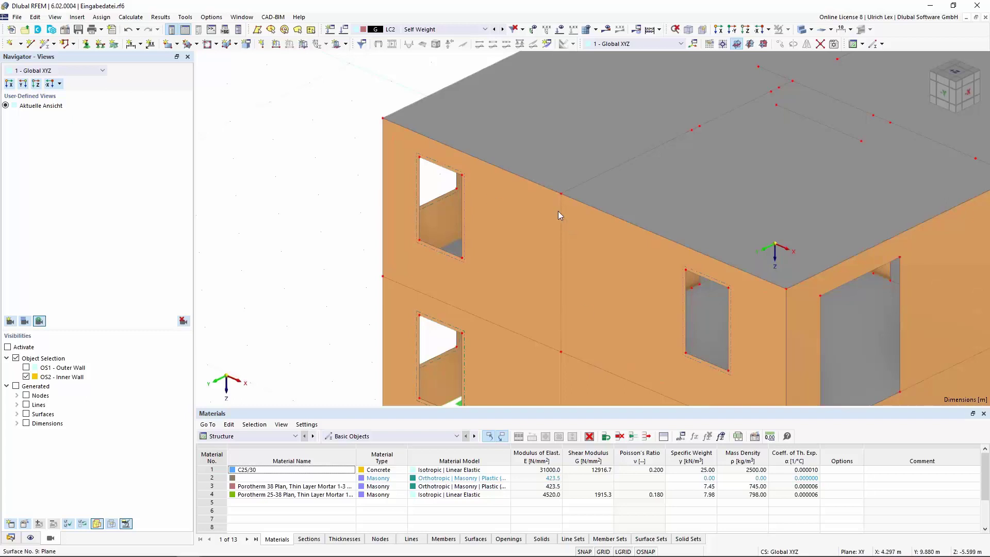
pyautogui.moveTo(550, 203)
pyautogui.moveTo(448, 153)
# Create New Member from the Data tree with section 2 - R_M1 300/55, then begin line picking.
pyautogui.click(11, 537)
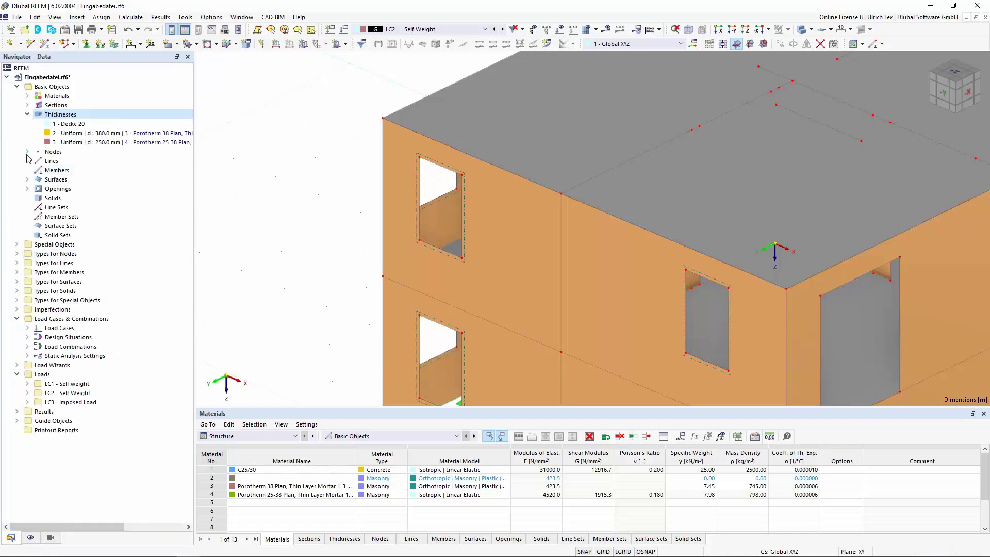
pyautogui.rightClick(47, 173)
pyautogui.click(79, 191)
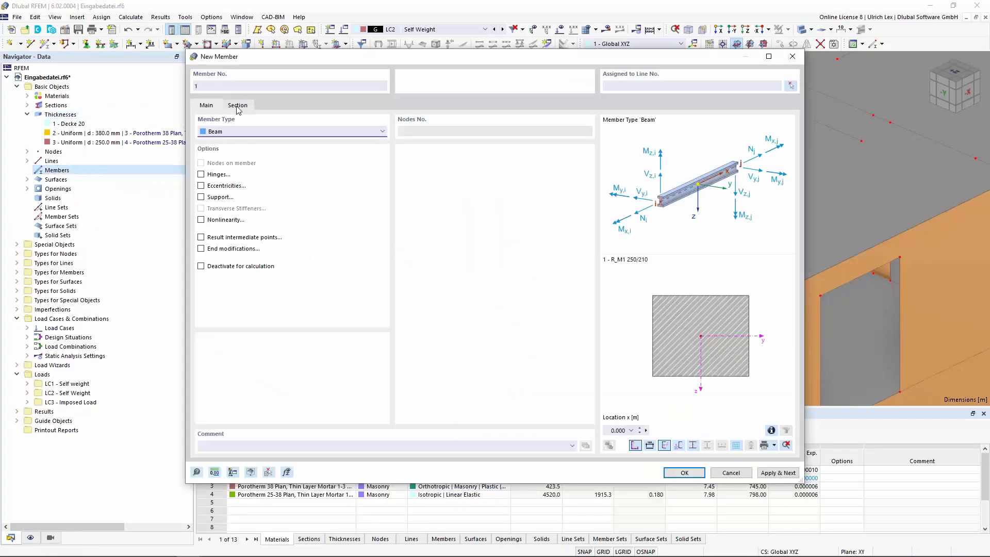
pyautogui.click(238, 105)
pyautogui.click(426, 358)
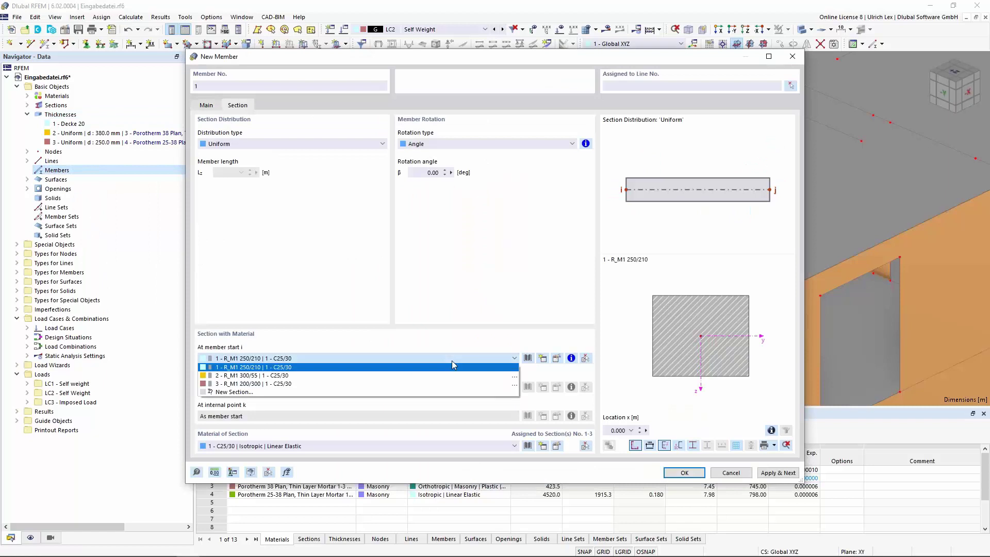
pyautogui.click(242, 375)
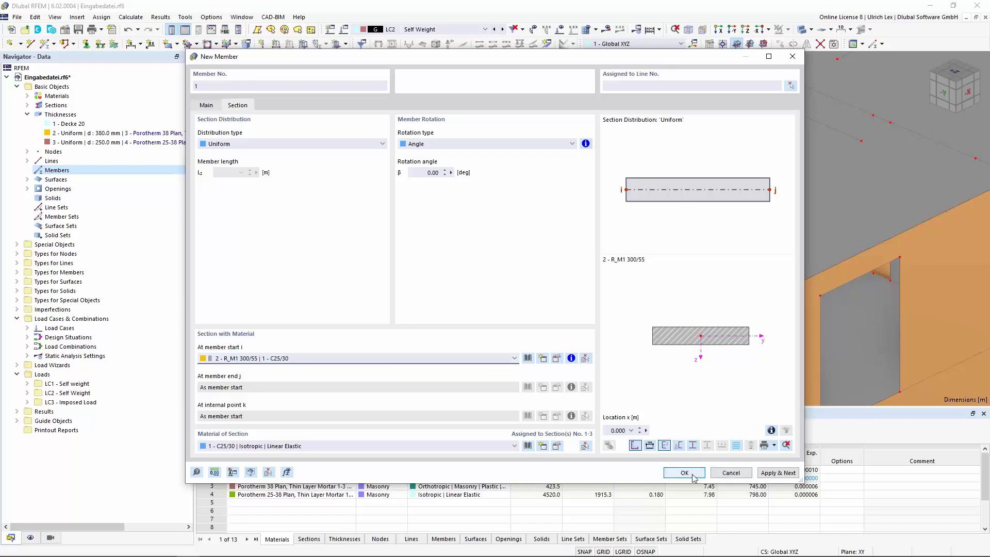
pyautogui.click(791, 85)
# Pick opening top-edge lines 81, 89, 37, 47, 43, 85, 44 and 86.
pyautogui.click(439, 185)
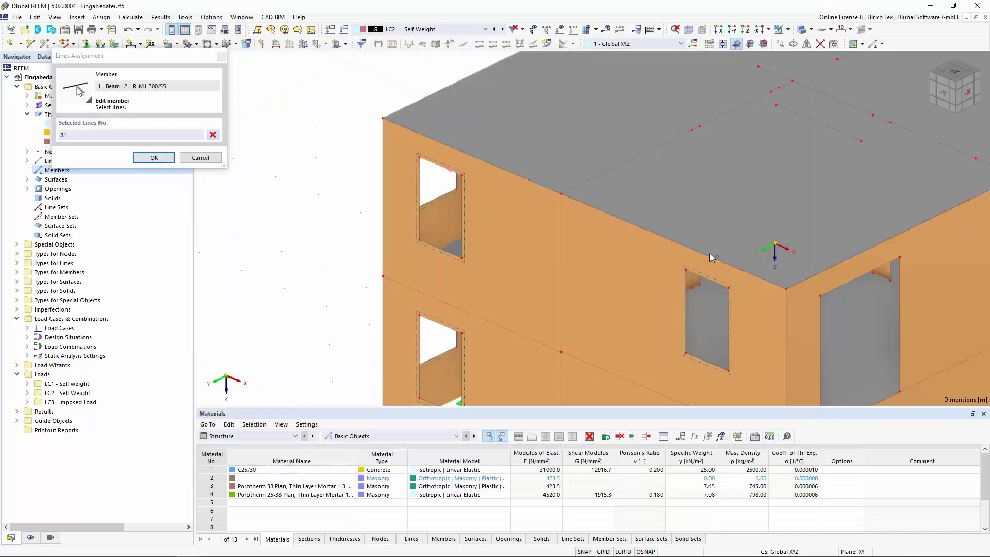
pyautogui.click(448, 328)
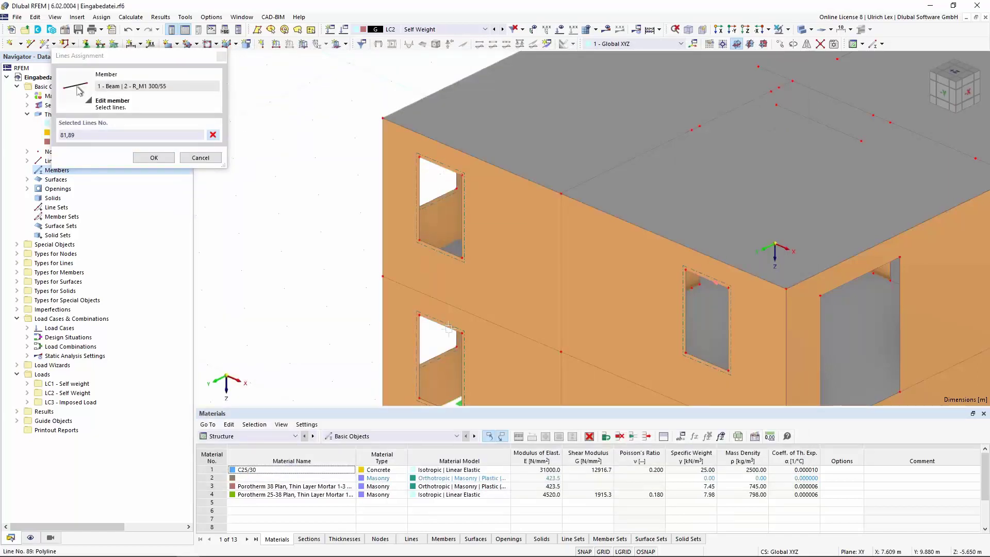
pyautogui.click(442, 325)
pyautogui.scroll(-2, 554, 289)
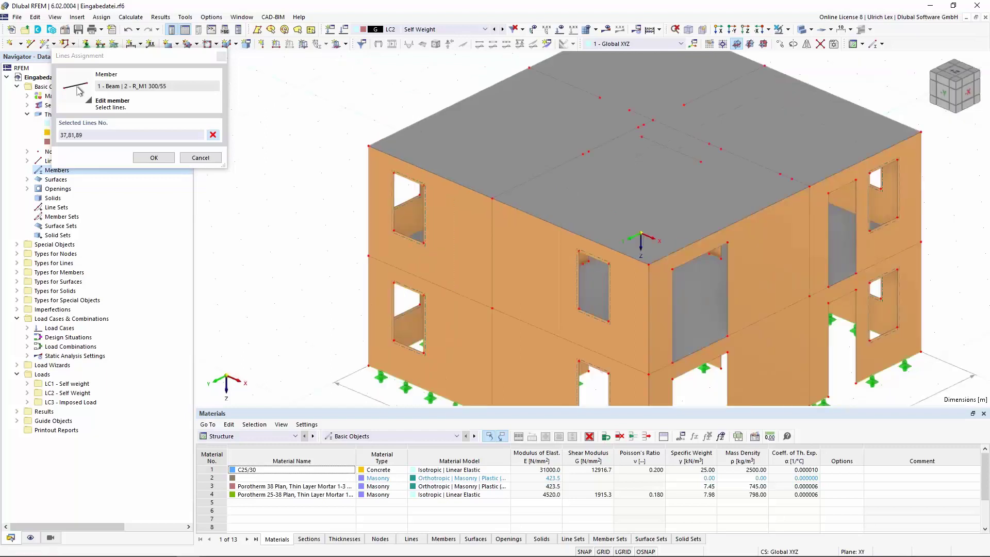
pyautogui.click(845, 308)
pyautogui.click(841, 298)
pyautogui.click(869, 181)
pyautogui.click(890, 178)
pyautogui.click(890, 176)
pyautogui.moveTo(876, 302); pyautogui.dragTo(570, 284, button='middle')
# Add lines 40, 83, 17, 114, 35, 36, 77 and 78, then confirm the member.
pyautogui.click(547, 305)
pyautogui.click(549, 183)
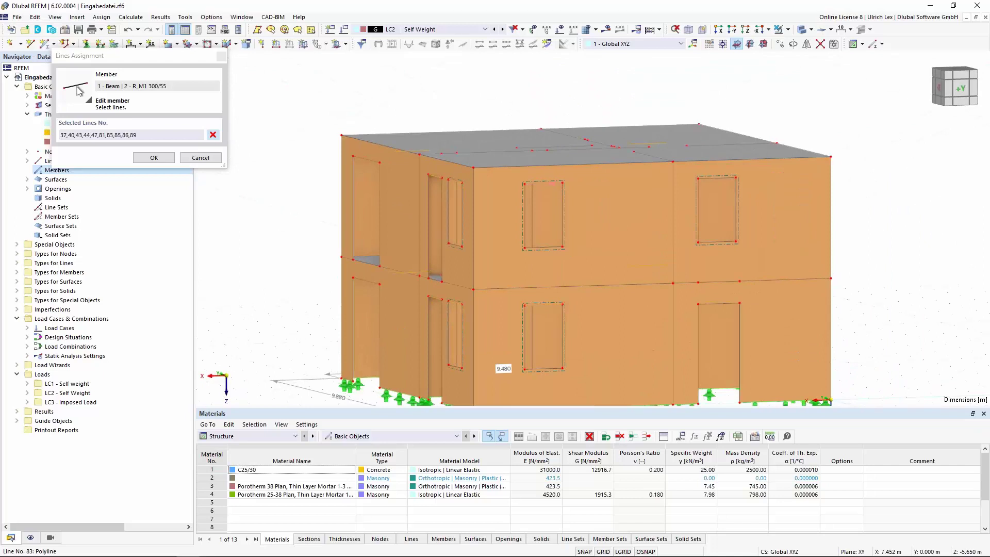
pyautogui.click(717, 176)
pyautogui.click(719, 303)
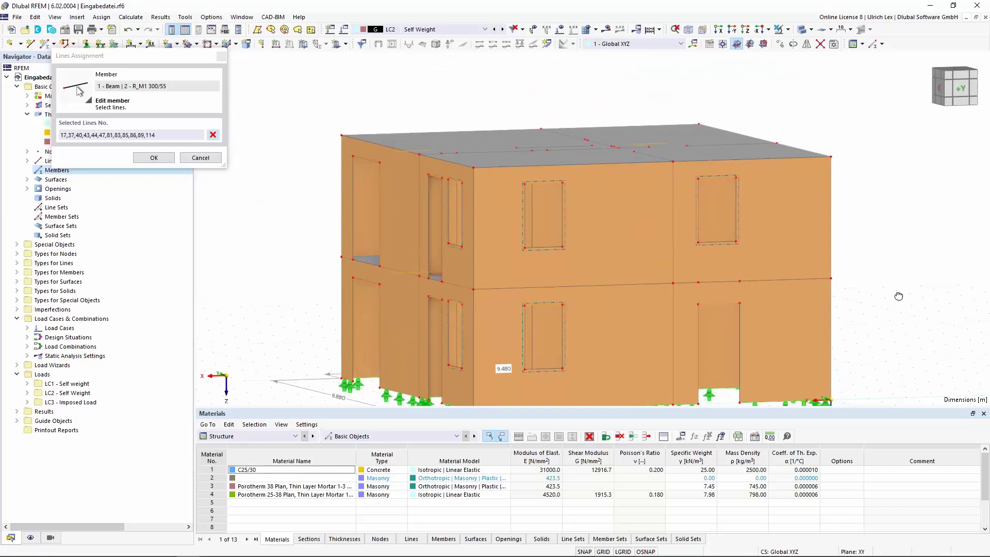
pyautogui.keyDown('ctrl'); pyautogui.moveTo(815, 311); pyautogui.dragTo(670, 302, button='middle'); pyautogui.keyUp('ctrl')
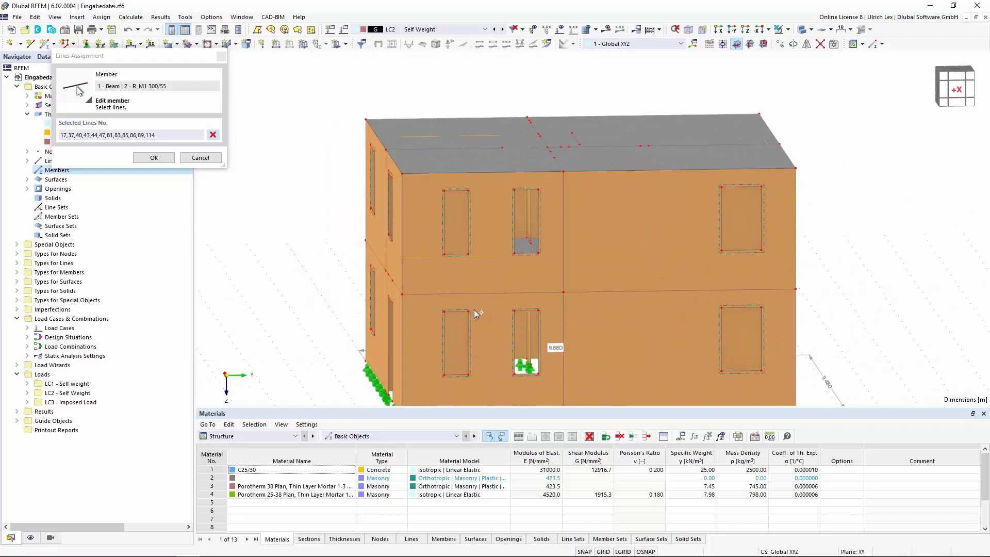
pyautogui.click(456, 310)
pyautogui.click(525, 310)
pyautogui.click(741, 186)
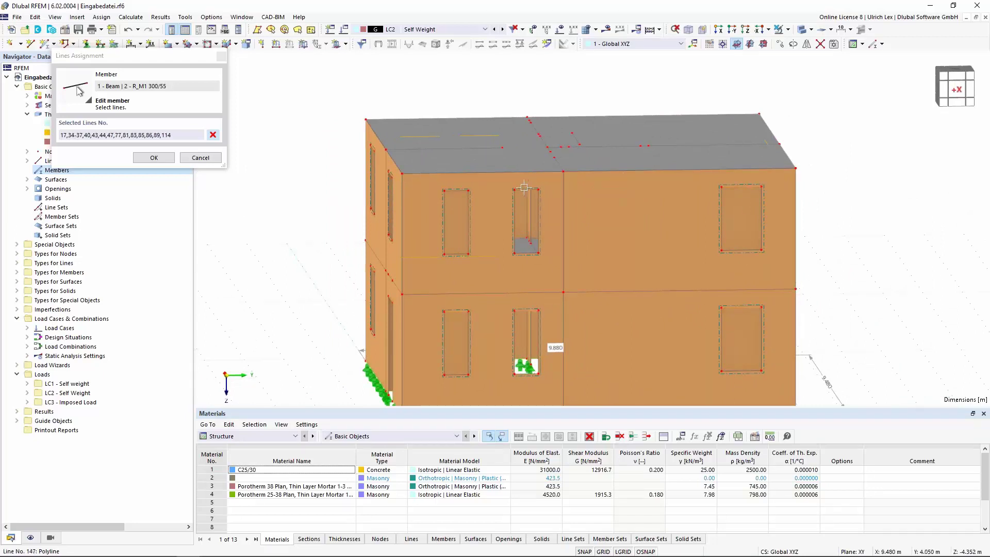
pyautogui.click(154, 157)
pyautogui.click(685, 472)
pyautogui.keyDown('ctrl'); pyautogui.moveTo(872, 299); pyautogui.dragTo(366, 294, button='middle'); pyautogui.keyUp('ctrl')
# Create a new member and assign it section 3 (R_M1 200/300).
pyautogui.rightClick(61, 173)
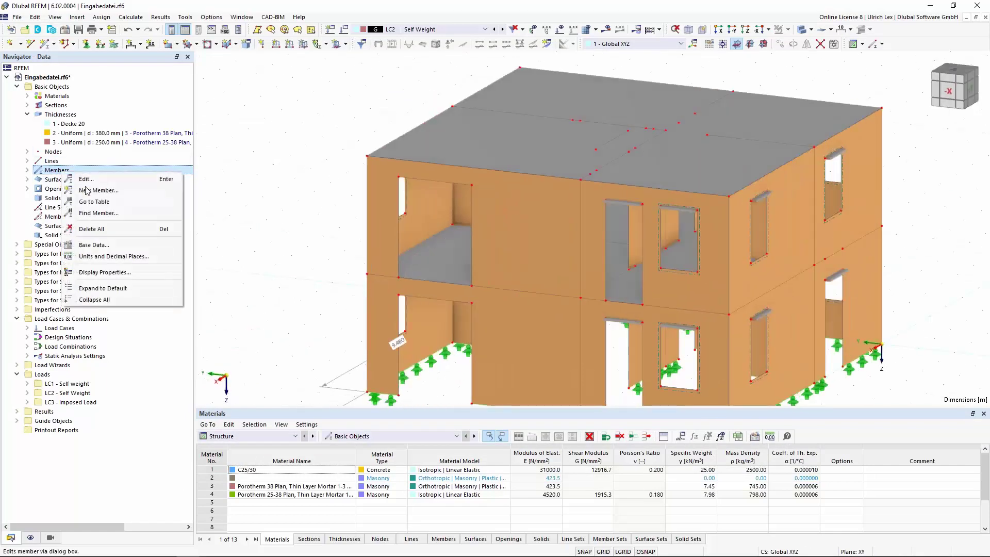
pyautogui.click(123, 195)
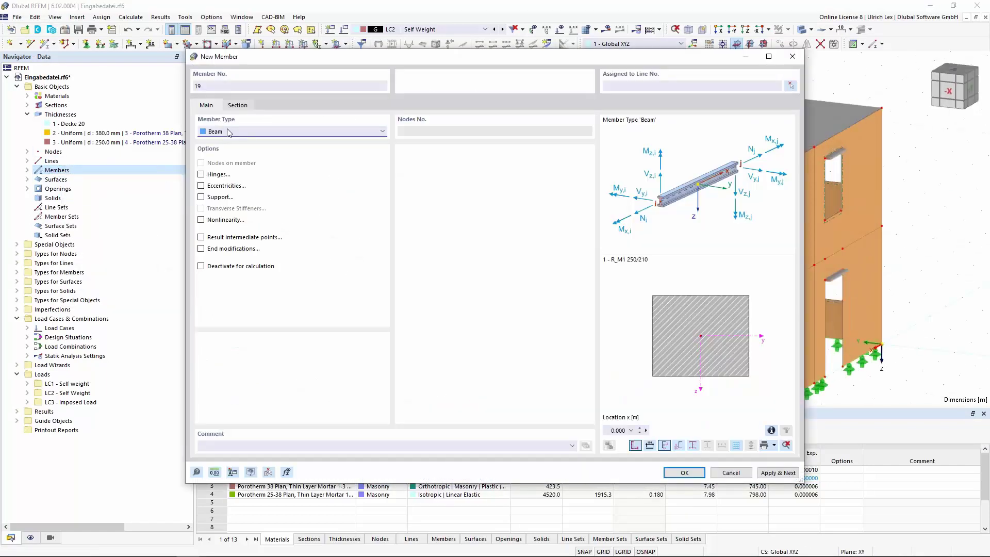
pyautogui.click(238, 104)
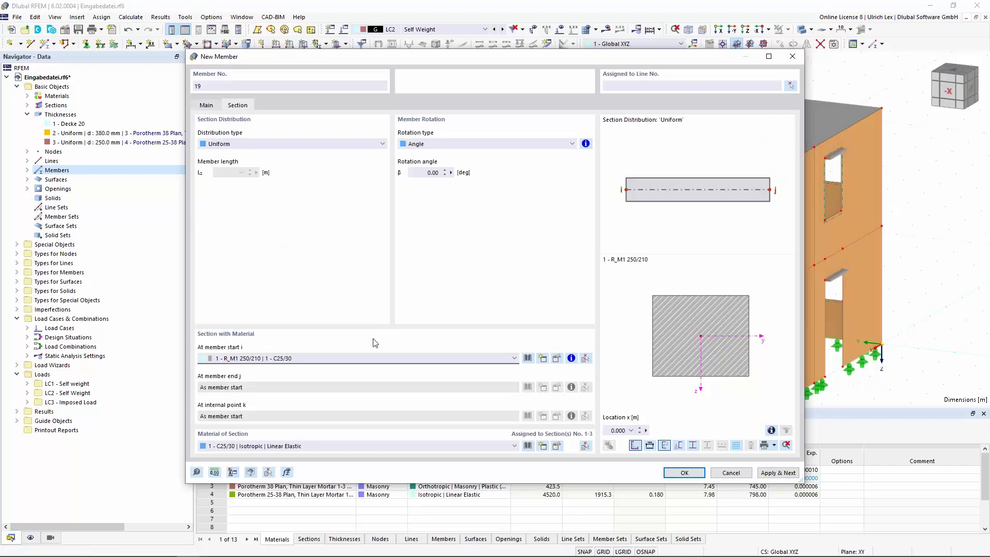
pyautogui.click(491, 358)
pyautogui.click(464, 383)
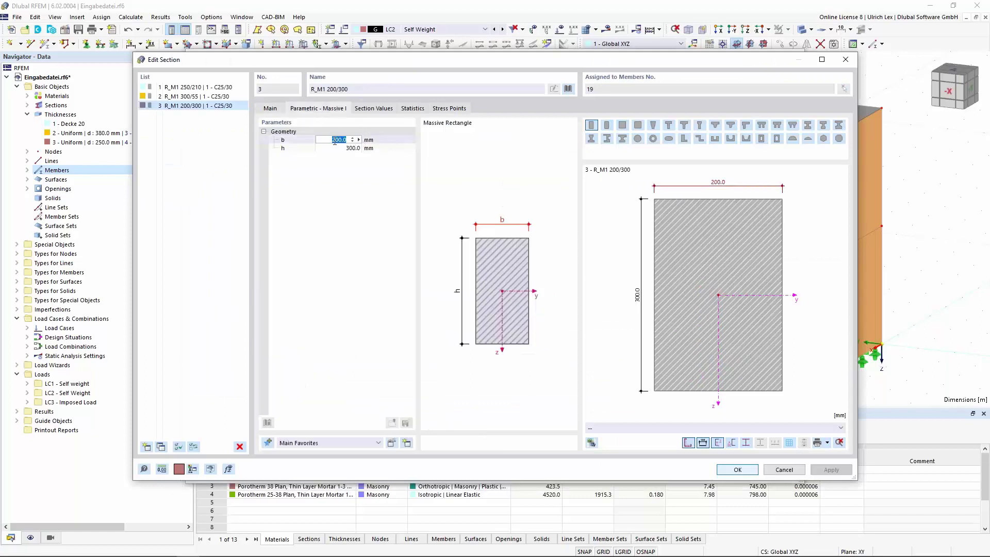
# Edit section 3 to b 300 mm and h 200 mm, making it R_M1 300/200.
pyautogui.doubleClick(336, 142)
pyautogui.write('300')
pyautogui.click(350, 149)
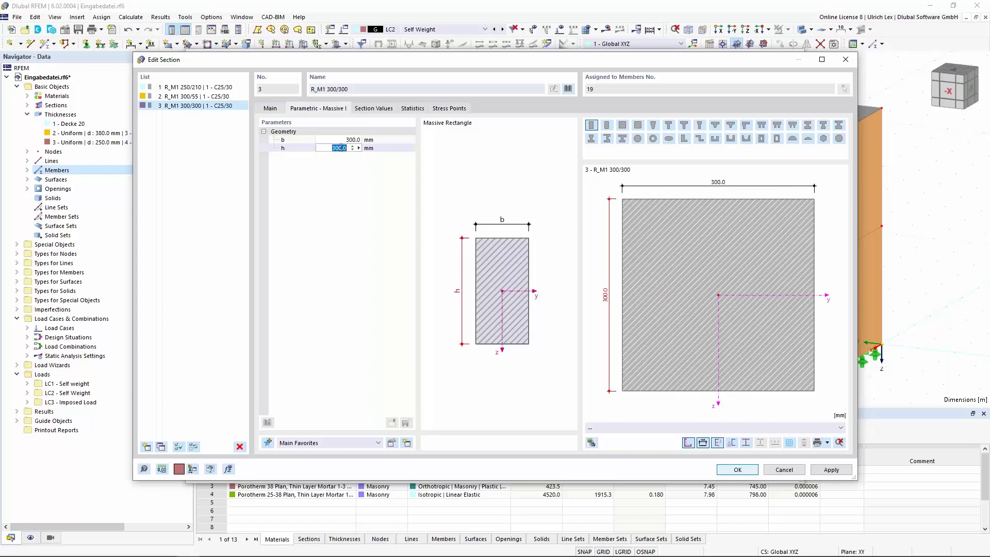
pyautogui.doubleClick(338, 148)
pyautogui.write('200')
pyautogui.click(740, 470)
# Place the 300/200 beam member on lines 24 and 68.
pyautogui.click(790, 85)
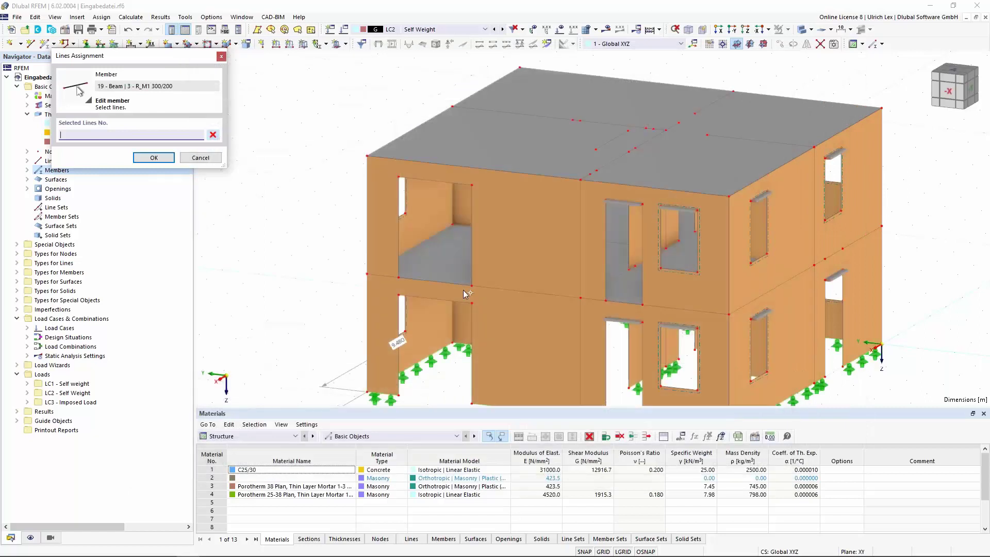
pyautogui.click(465, 189)
pyautogui.click(465, 188)
pyautogui.click(153, 157)
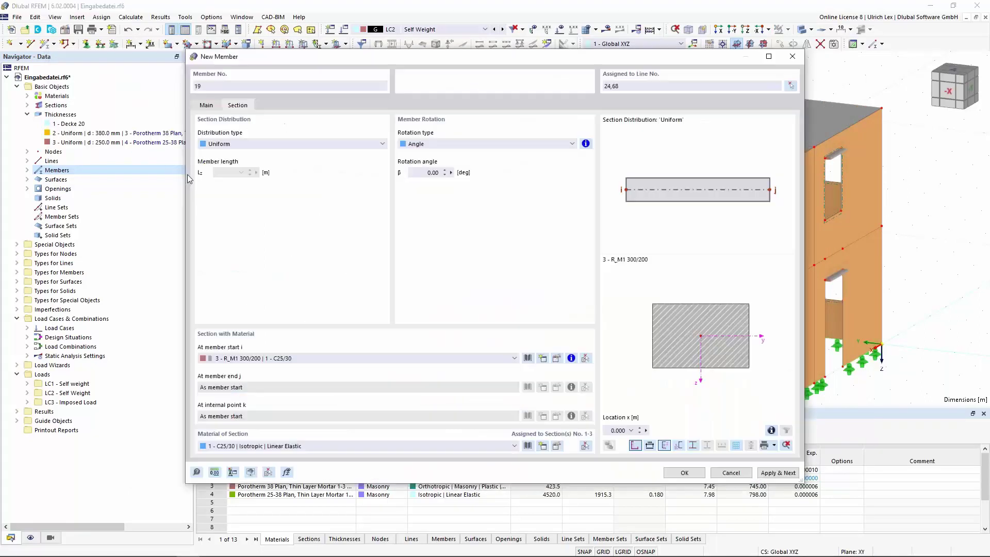
pyautogui.click(685, 472)
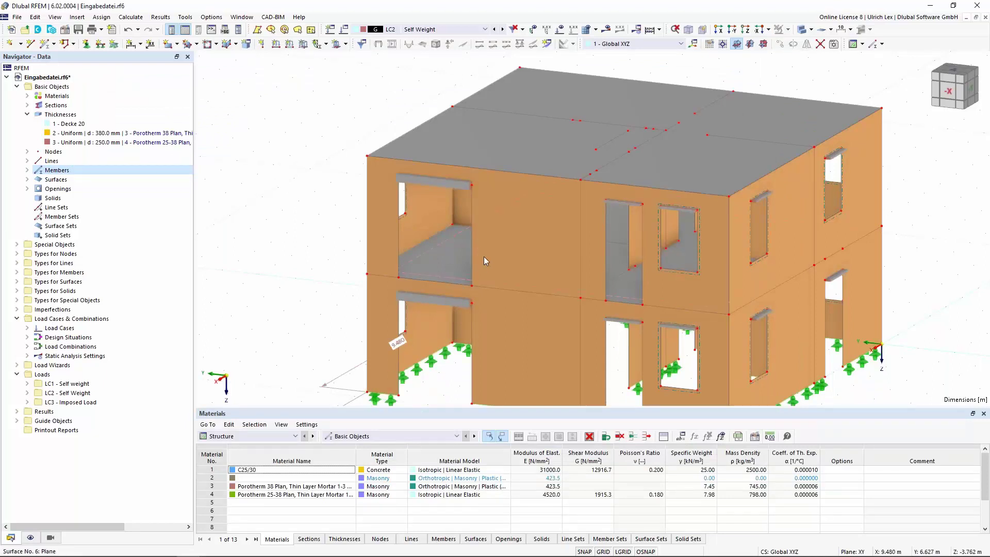
# Zoom in to check lintel beam member 20, then zoom back out to the whole building.
pyautogui.scroll(3, 473, 193)
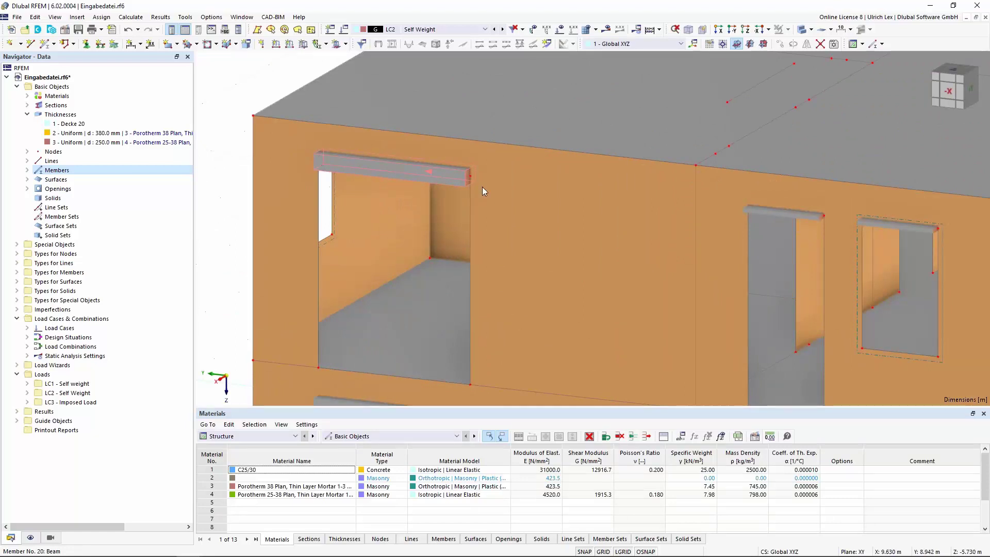
pyautogui.click(406, 171)
pyautogui.scroll(3, 435, 185)
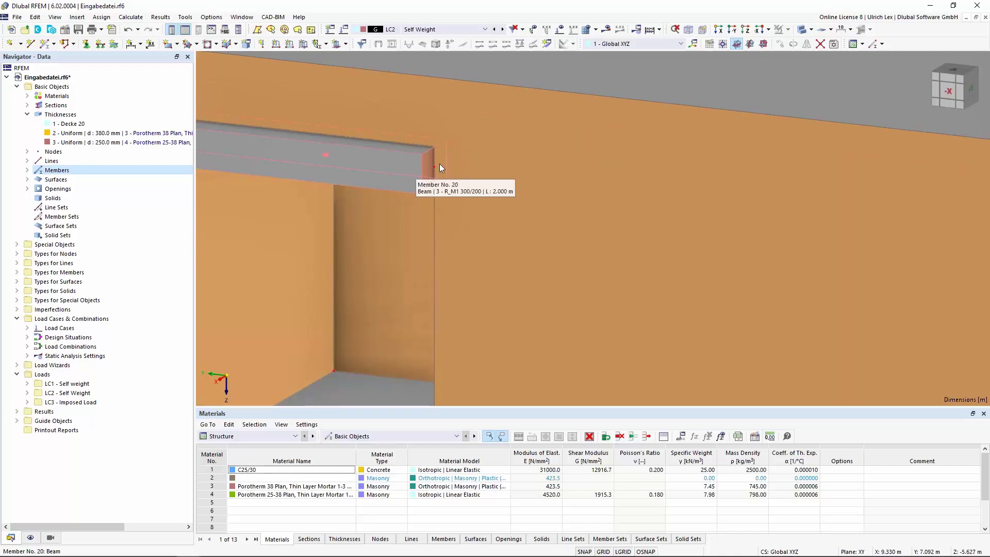
pyautogui.scroll(-3, 536, 150)
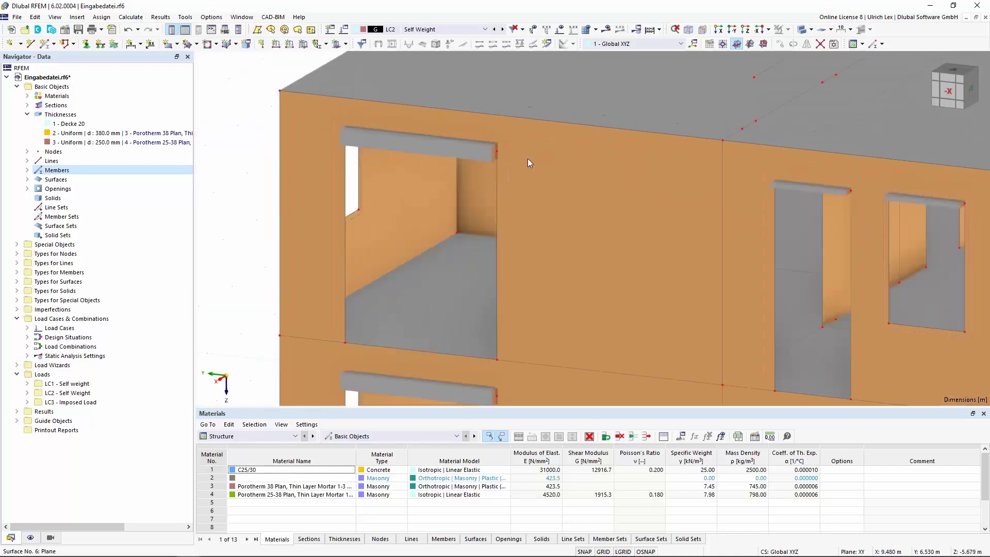
pyautogui.scroll(-1, 528, 158)
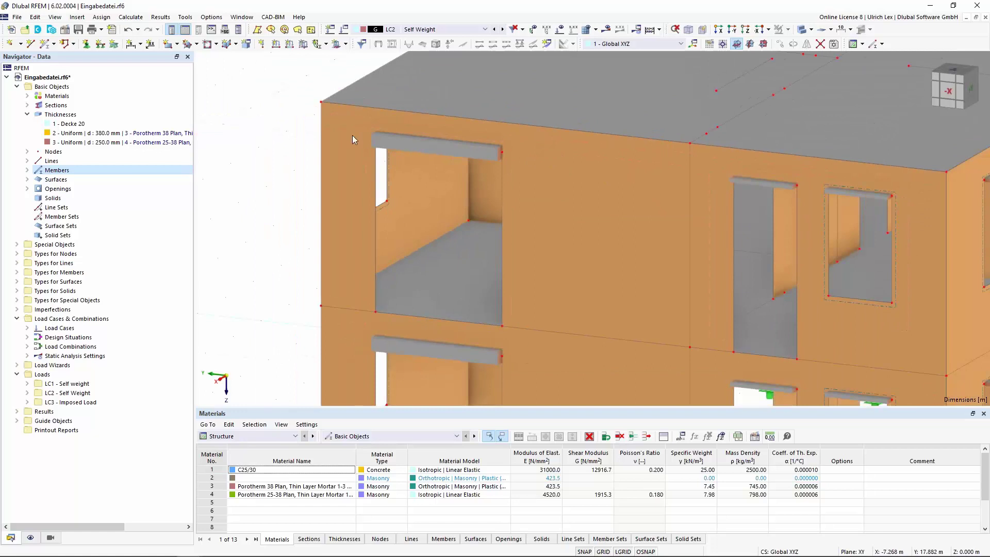
pyautogui.scroll(-2, 351, 135)
pyautogui.scroll(-2, 375, 134)
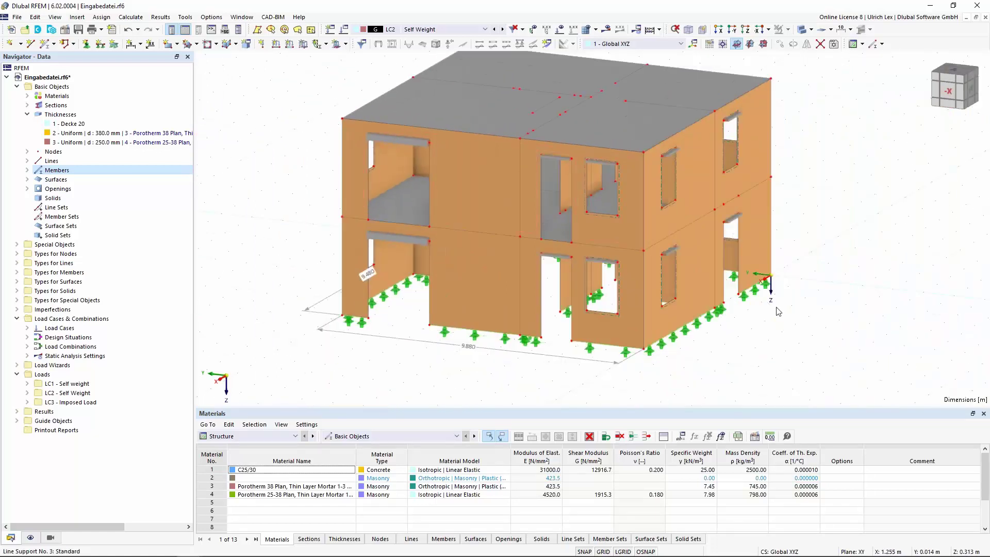
pyautogui.keyDown('ctrl'); pyautogui.moveTo(818, 345); pyautogui.dragTo(778, 341, button='middle'); pyautogui.keyUp('ctrl')
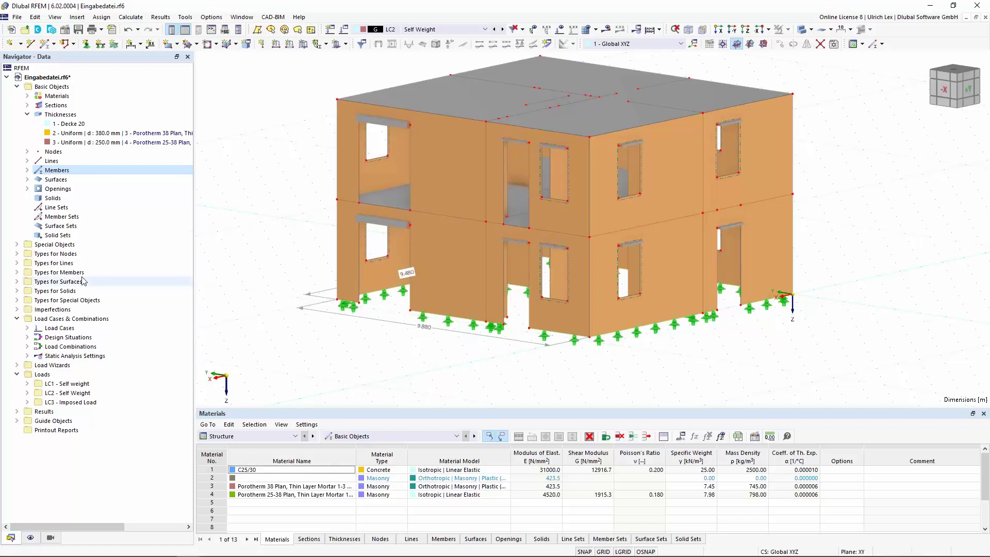
# Create new line hinge 1 under Types for Lines with Slab-wall connection enabled.
pyautogui.click(17, 263)
pyautogui.rightClick(57, 292)
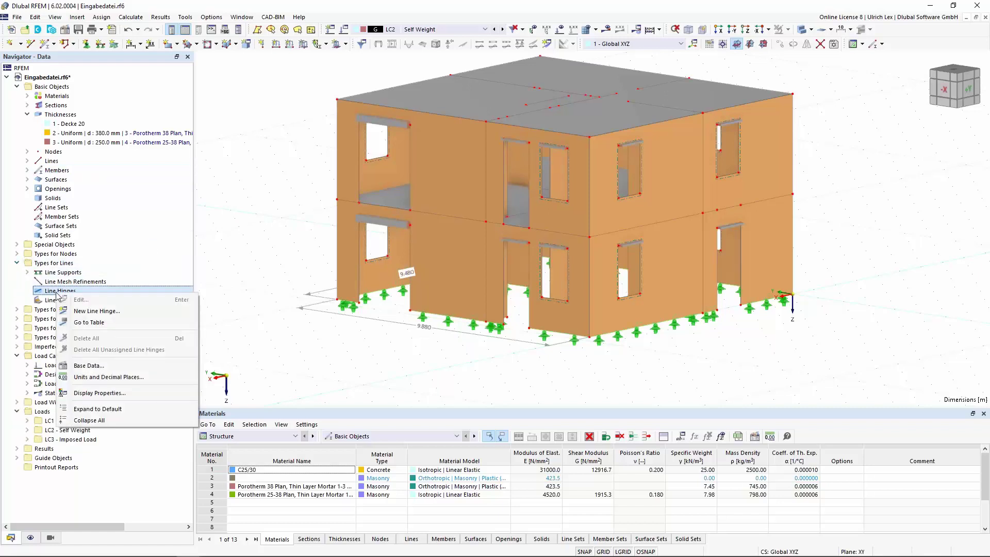
pyautogui.click(85, 313)
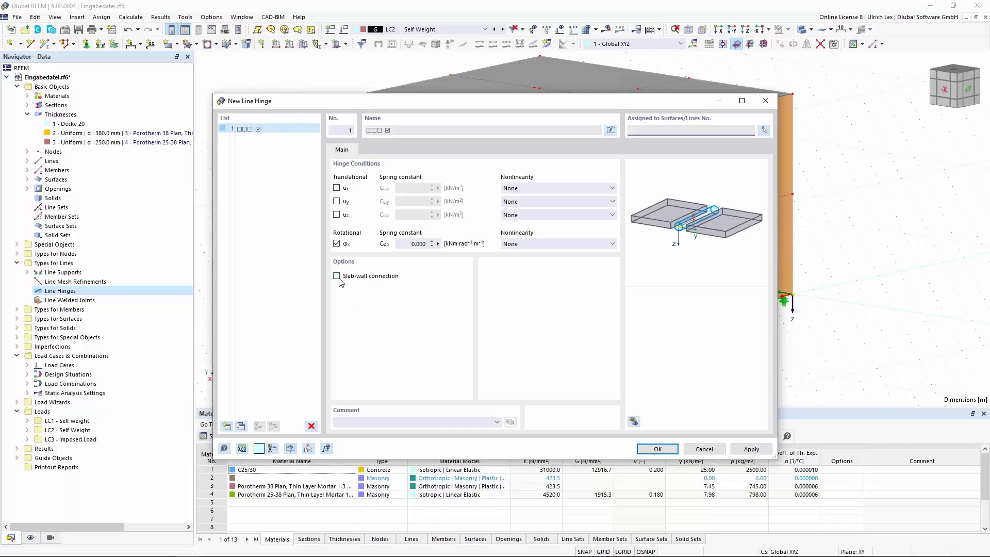
pyautogui.click(337, 276)
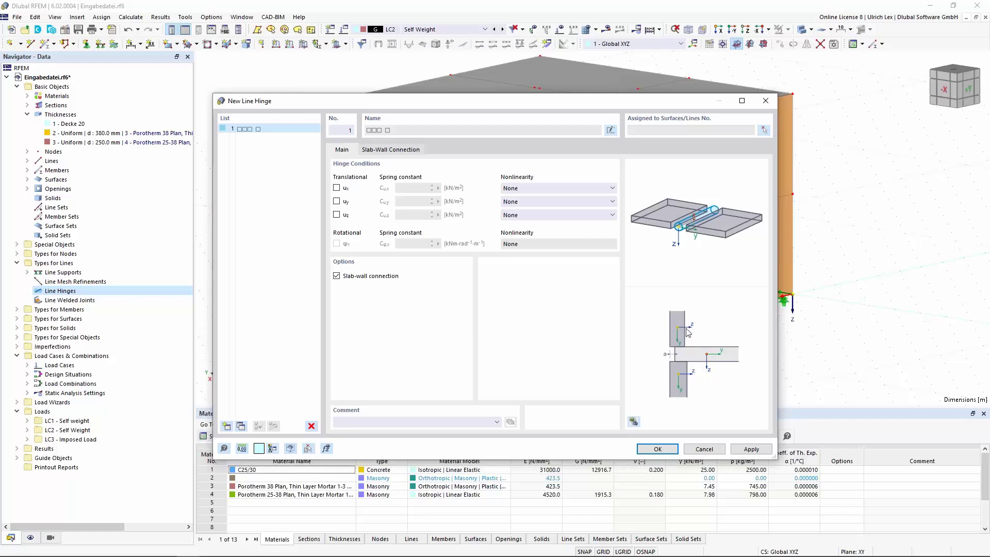
# Assign the hinge to floor slab surface 5 and the wall lines along it.
pyautogui.click(764, 130)
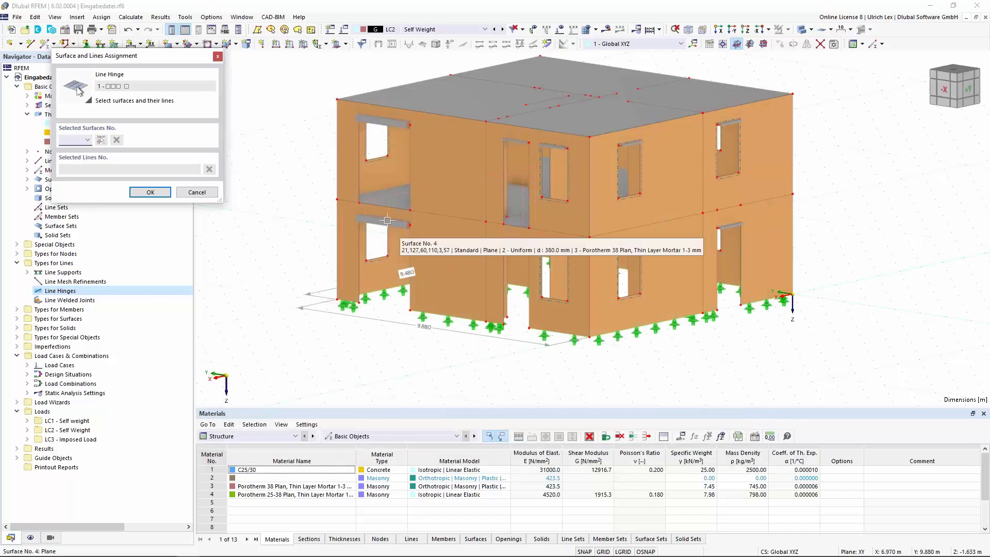
pyautogui.scroll(3, 385, 206)
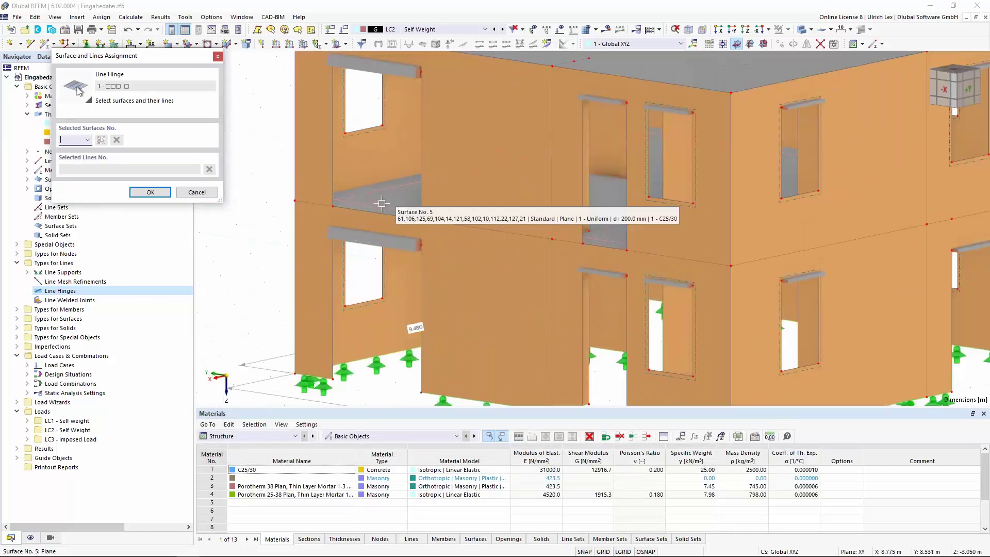
pyautogui.click(385, 205)
pyautogui.hotkey('ctrl', '1')
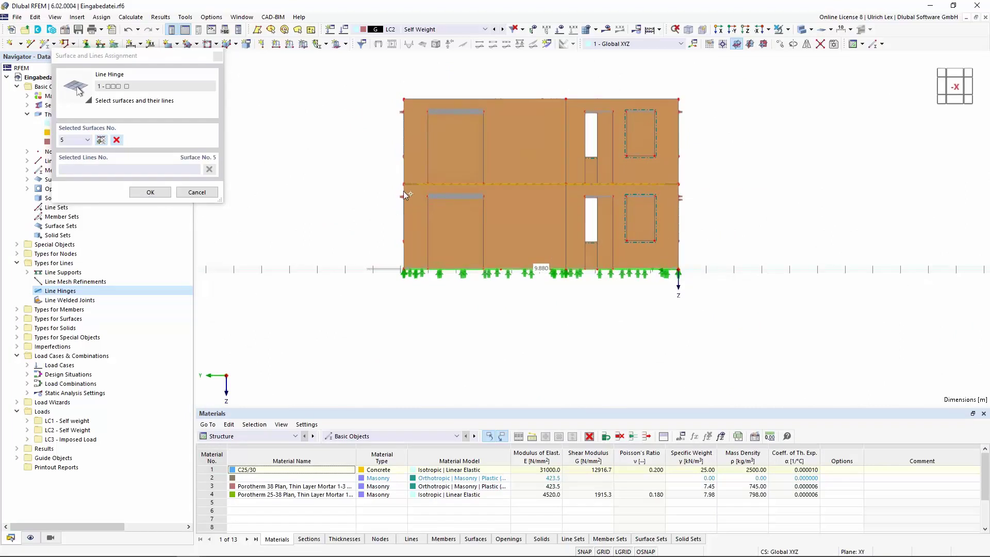
pyautogui.scroll(3, 429, 183)
pyautogui.moveTo(484, 186); pyautogui.dragTo(912, 196)
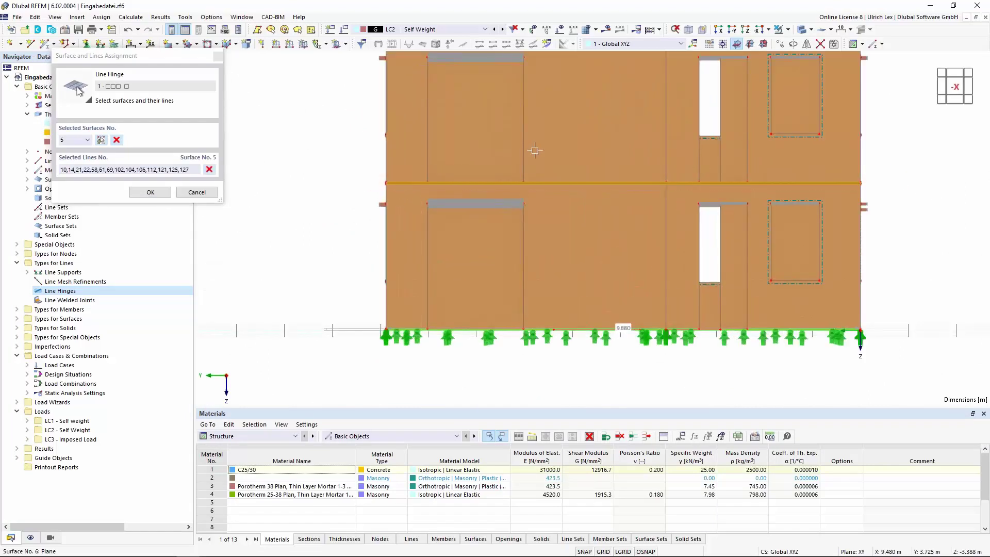
# Add roof slab surface 10 and its edge lines to the hinge assignment.
pyautogui.scroll(-3, 535, 150)
pyautogui.keyDown('ctrl'); pyautogui.moveTo(644, 206); pyautogui.dragTo(376, 164, button='middle'); pyautogui.keyUp('ctrl')
pyautogui.click(381, 132)
pyautogui.scroll(2, 379, 157)
pyautogui.scroll(1, 361, 87)
pyautogui.moveTo(346, 83); pyautogui.dragTo(765, 128)
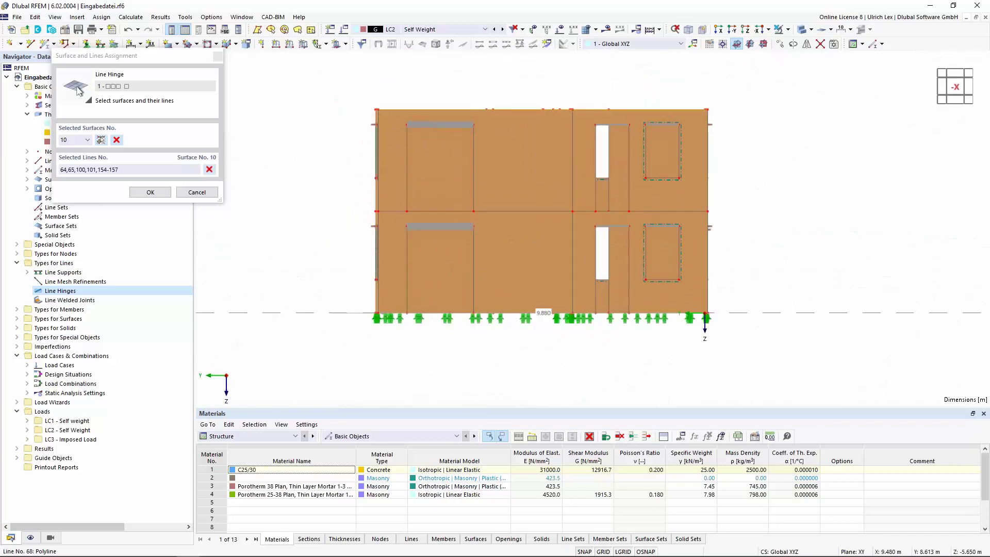
pyautogui.click(164, 193)
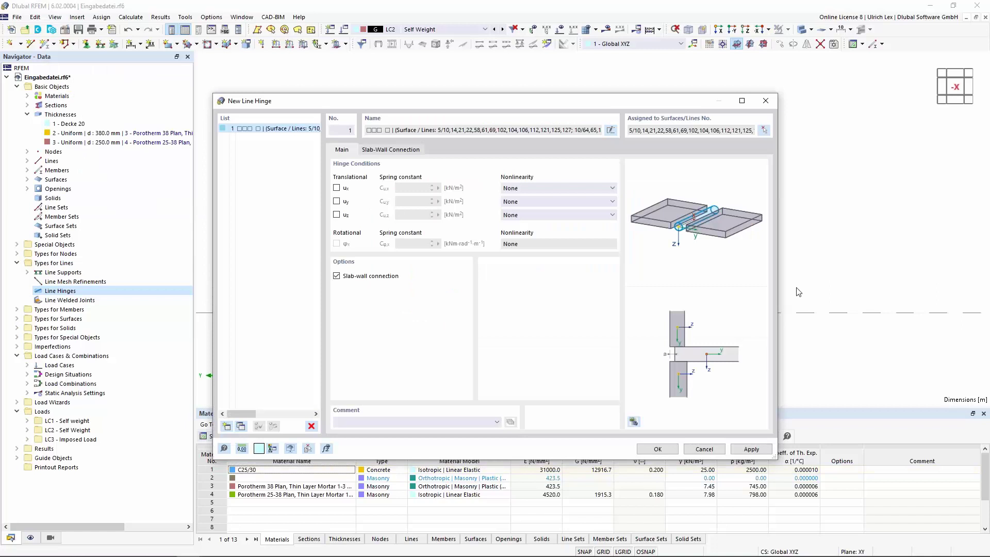
# Set slab-wall connection offset a to 100 mm, trying block width 50 before resetting it to 0.
pyautogui.click(377, 152)
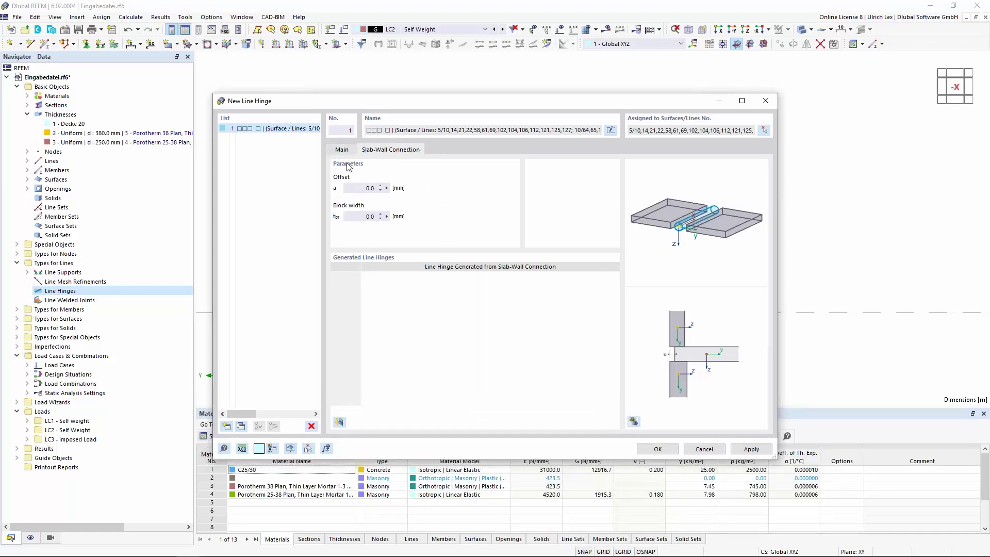
pyautogui.click(385, 187)
pyautogui.press('Return')
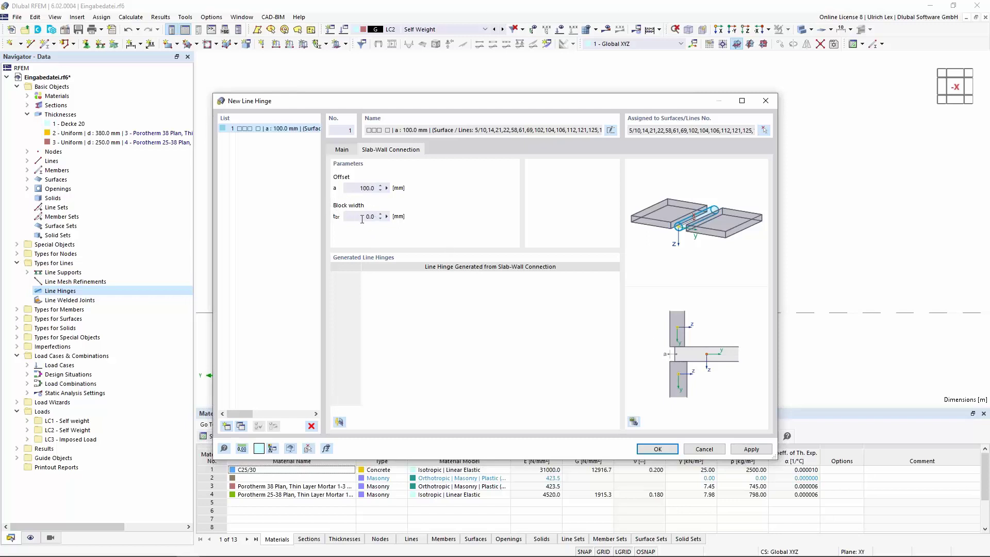
pyautogui.moveTo(362, 218); pyautogui.dragTo(387, 217)
pyautogui.write('50')
pyautogui.press('Return')
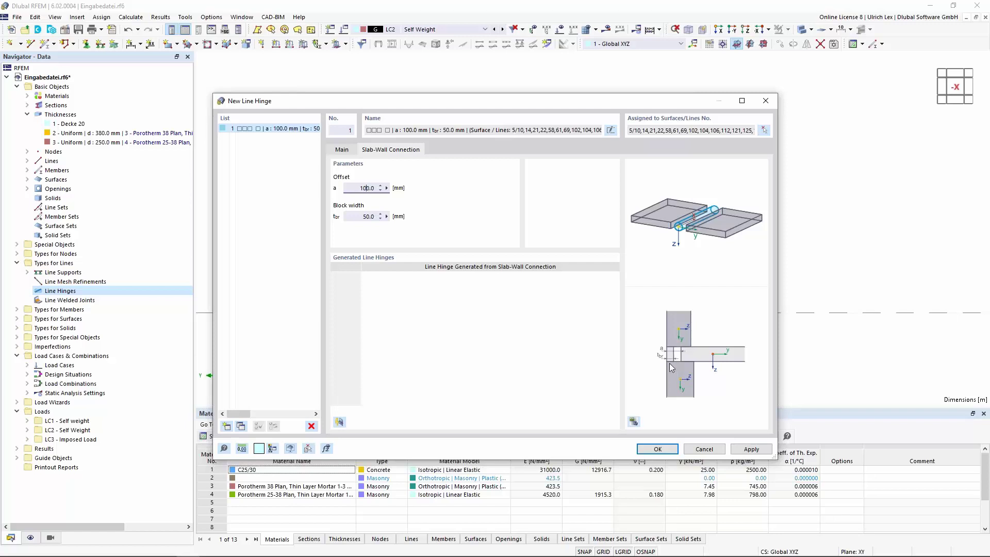
pyautogui.click(354, 217)
pyautogui.write('0')
pyautogui.click(367, 188)
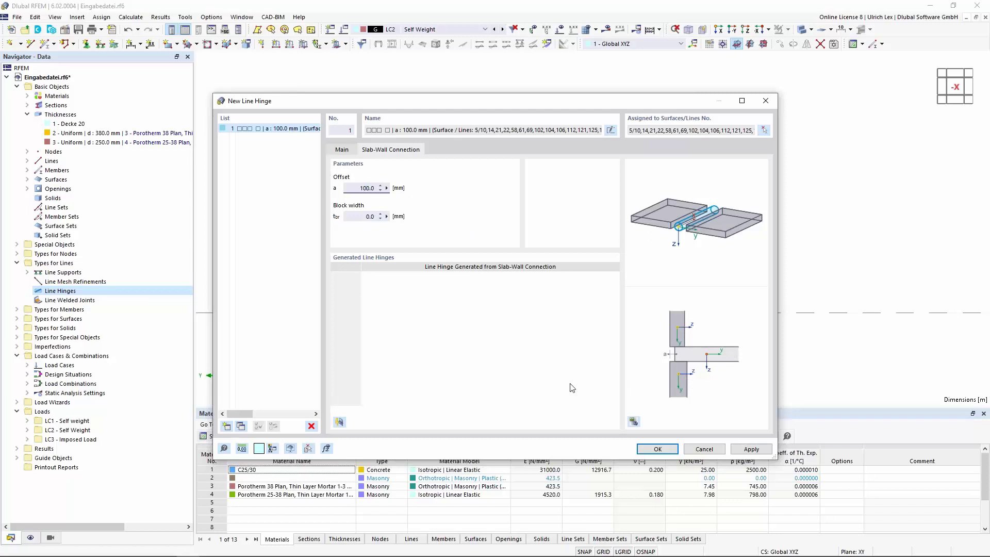
# Generate line hinges 2 and 3 and compare their mirrored φx force/moment diagrams (±541.645 kN/m).
pyautogui.click(339, 423)
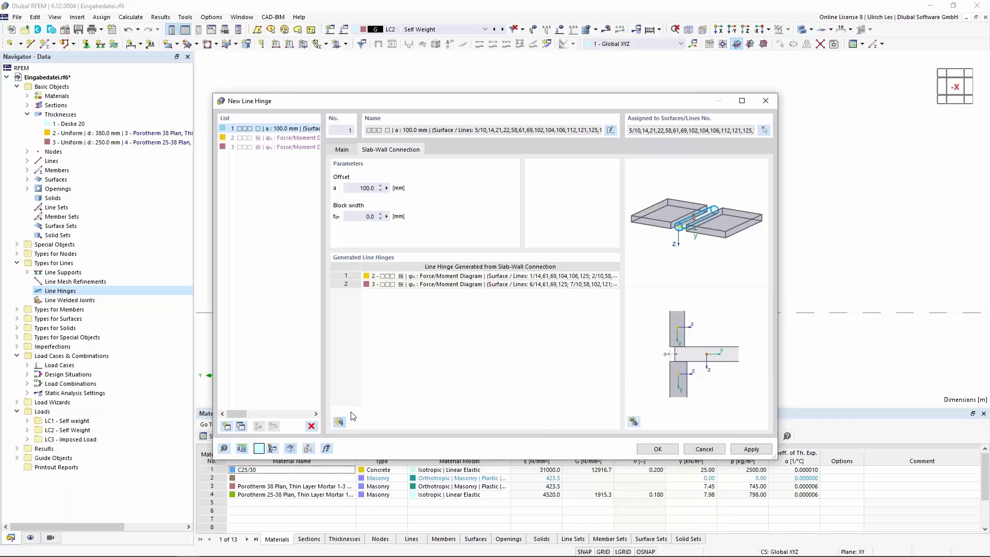
pyautogui.click(462, 267)
pyautogui.click(296, 138)
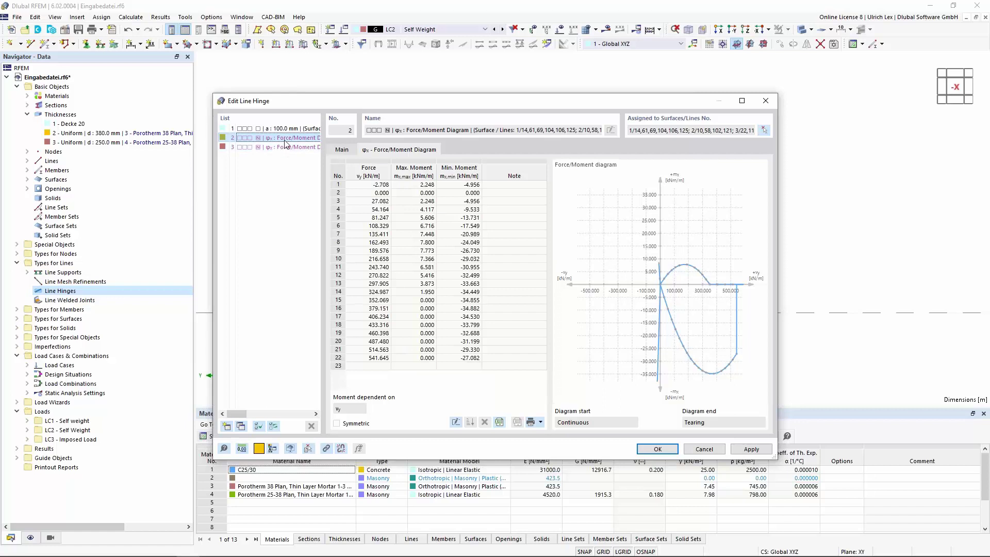
pyautogui.click(385, 200)
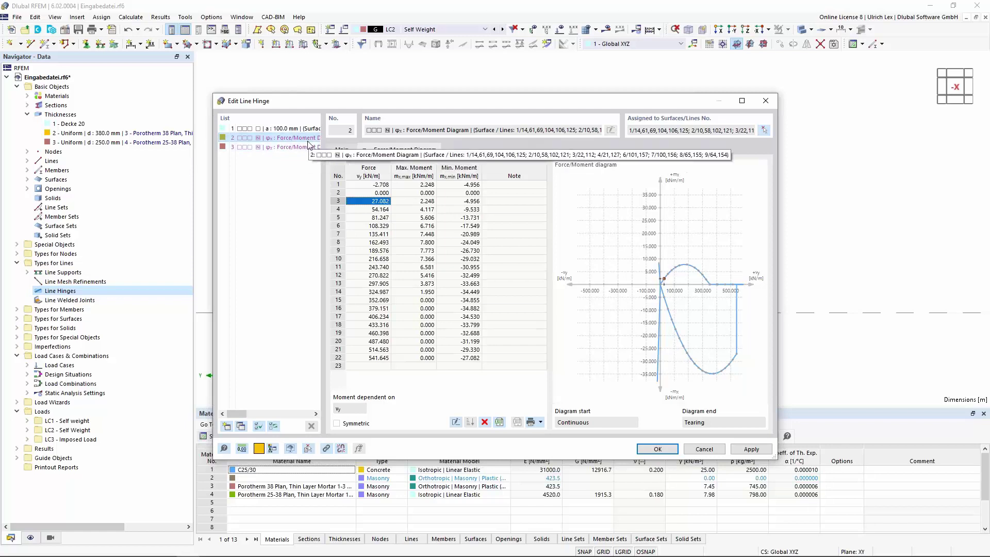
pyautogui.click(277, 148)
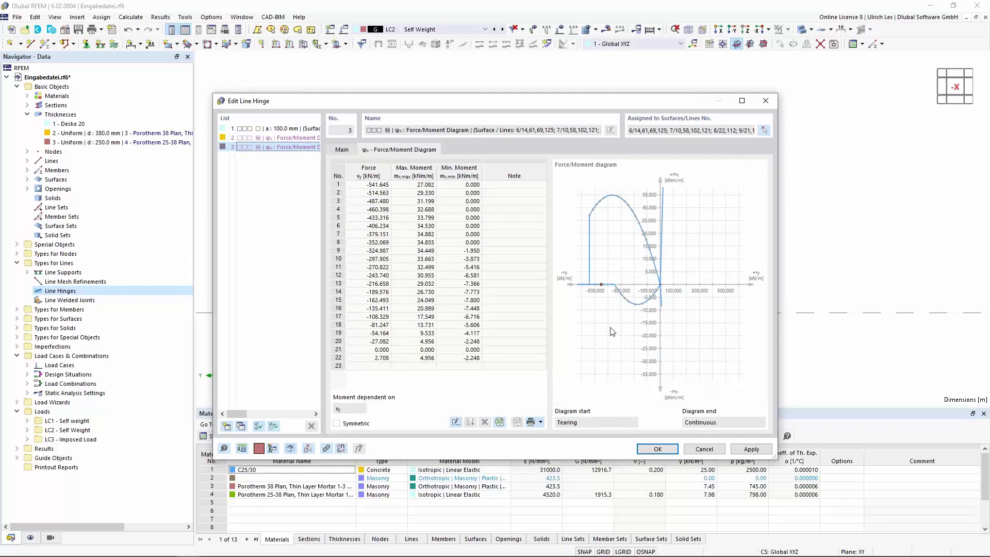
pyautogui.click(291, 139)
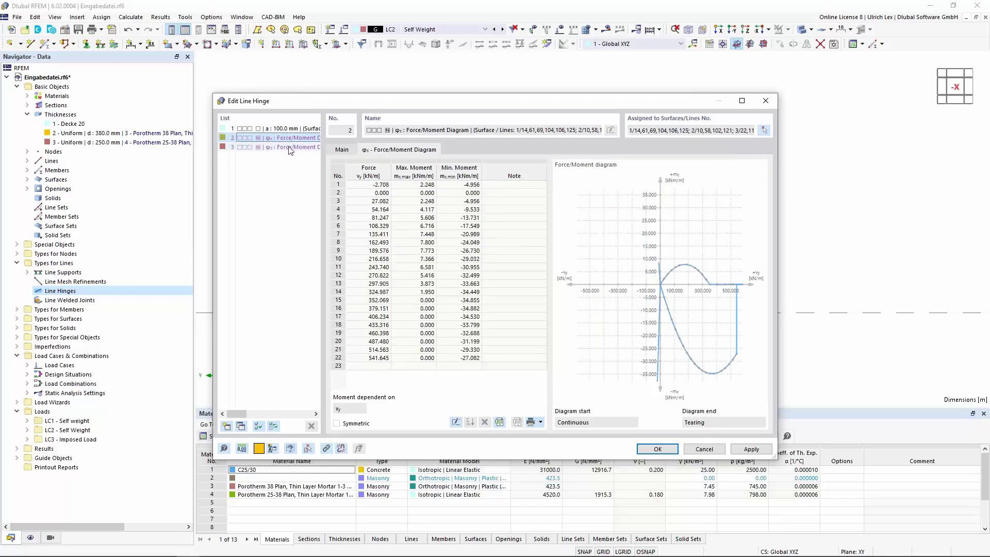
pyautogui.click(288, 147)
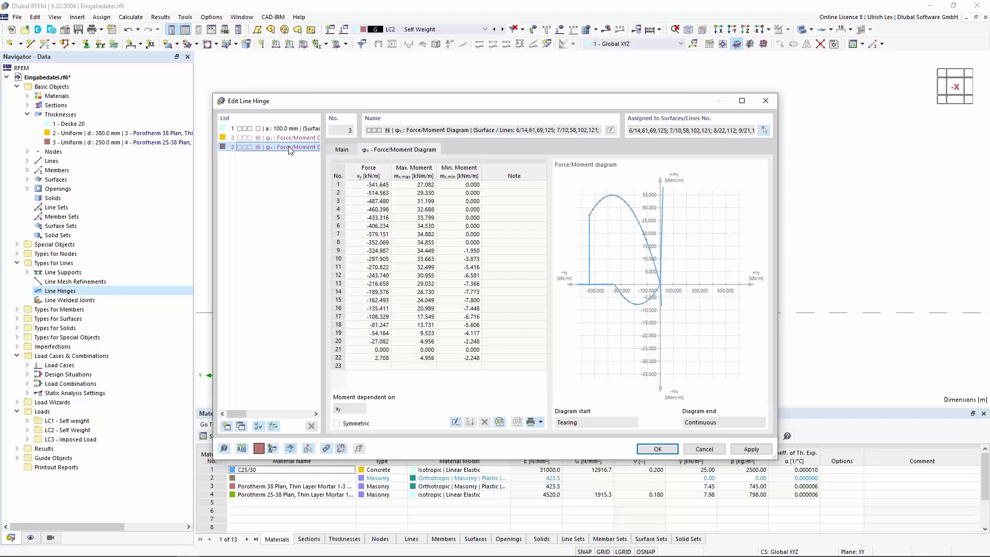
# Close the line hinge dialog and zoom in to check hinge 1 markers along the slab edges.
pyautogui.click(658, 449)
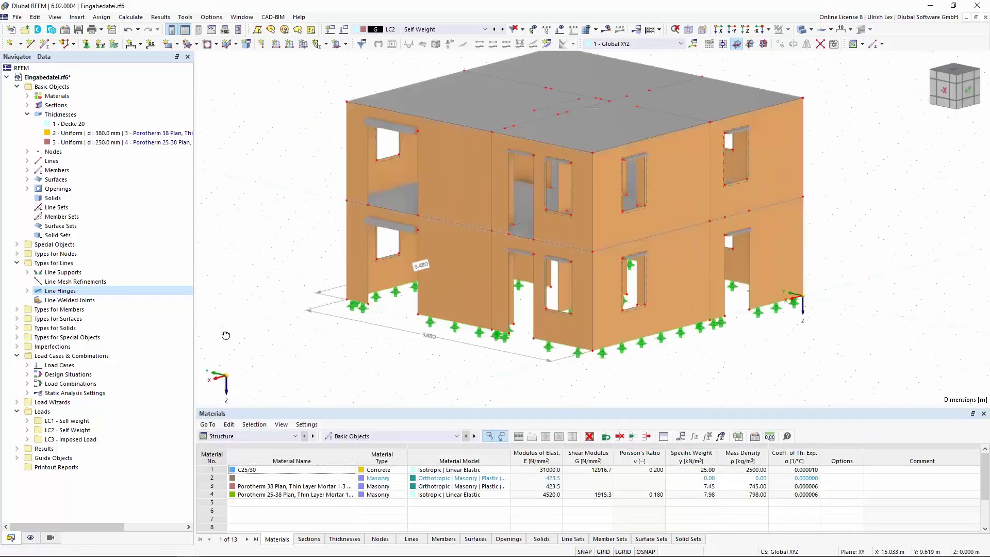
pyautogui.scroll(3, 464, 170)
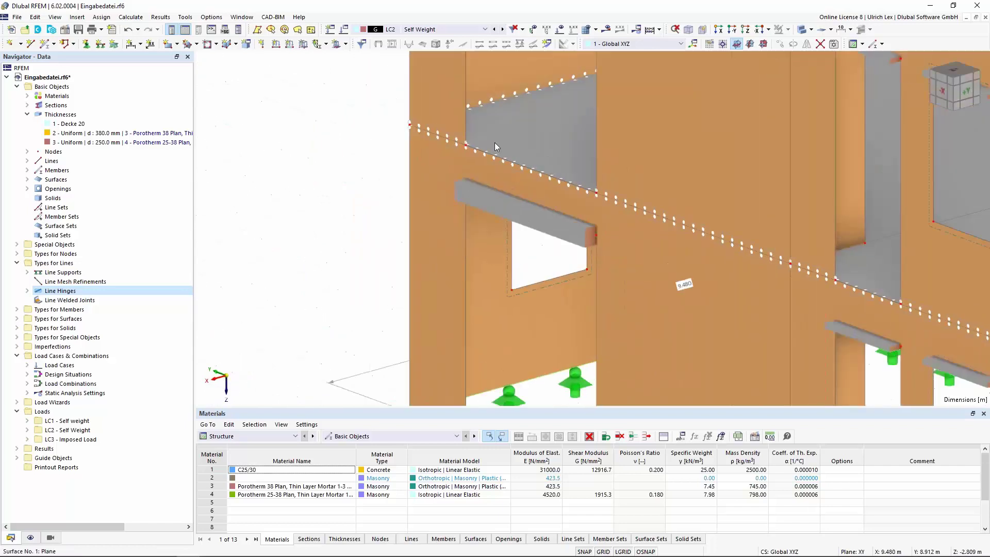
pyautogui.scroll(3, 458, 131)
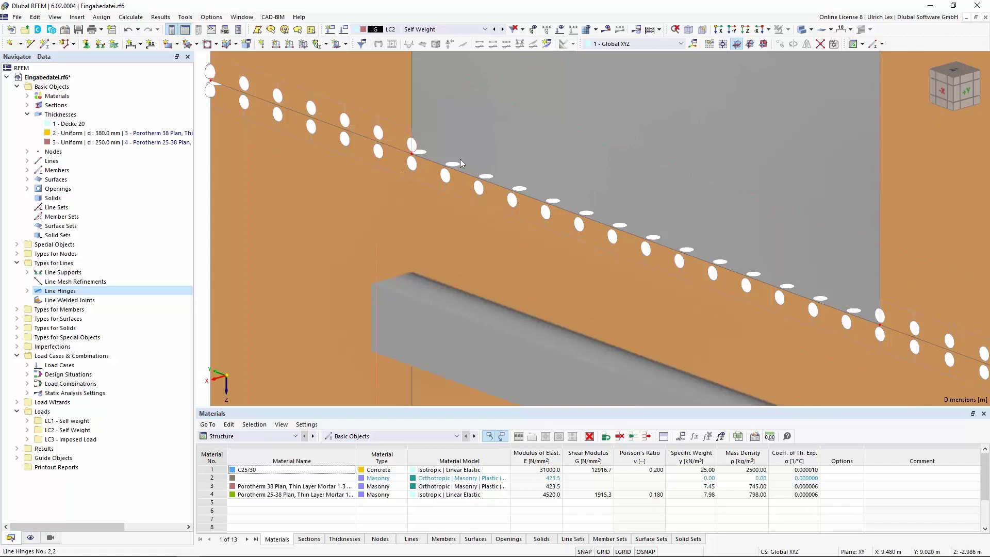
pyautogui.click(434, 168)
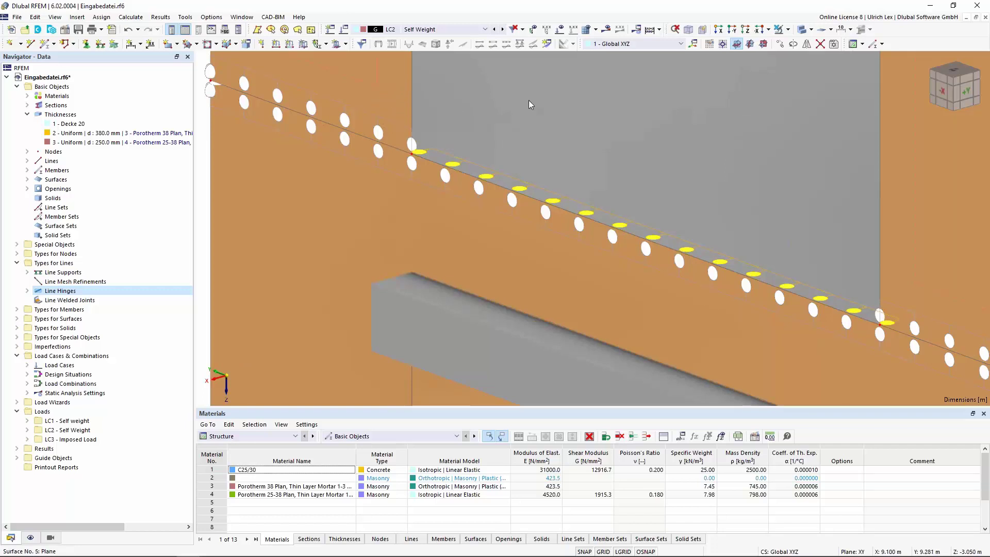
pyautogui.scroll(-5, 536, 104)
pyautogui.scroll(-3, 320, 141)
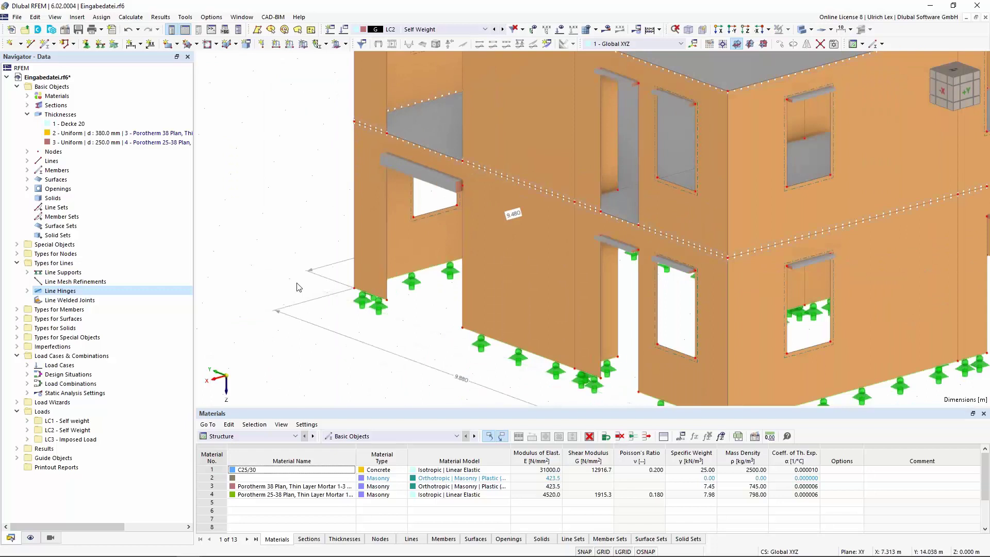
# Switch to the WSC_Gelenke_01 example model and zoom in on the wall/slab hinge row.
pyautogui.moveTo(352, 554)
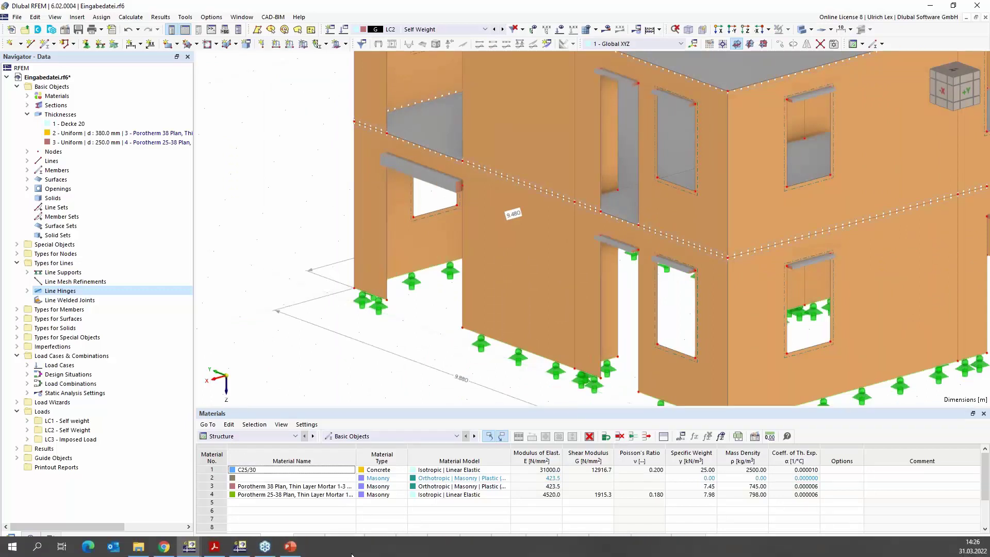
pyautogui.click(241, 547)
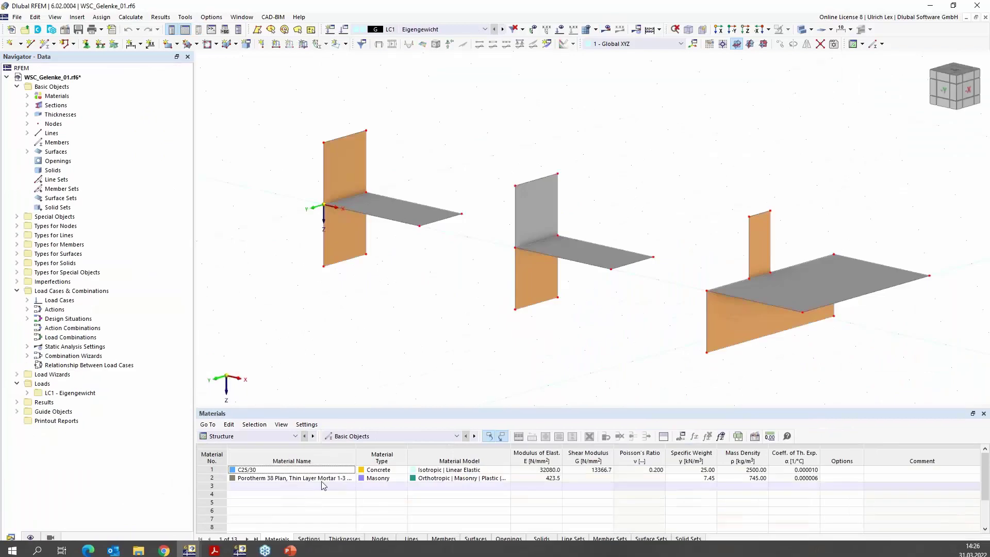
pyautogui.click(286, 504)
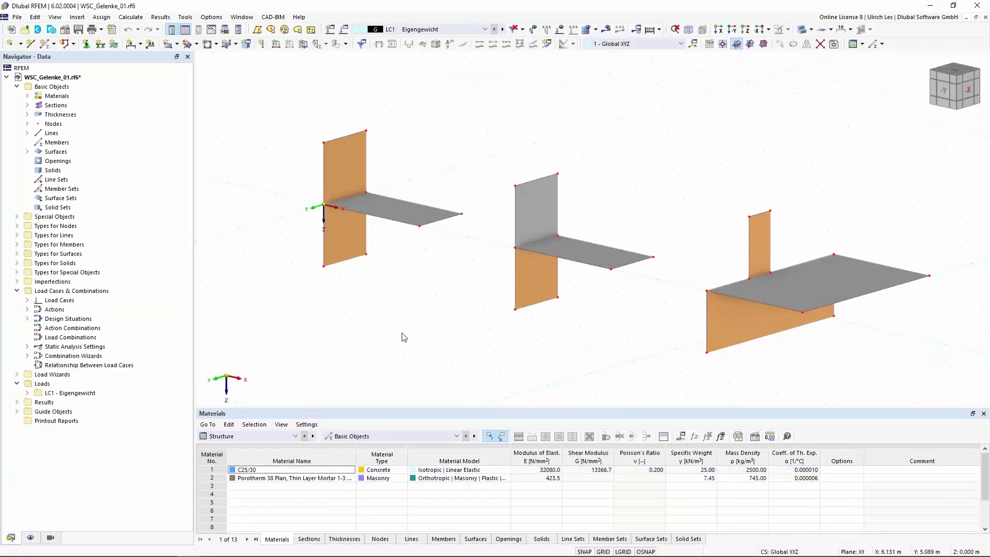
pyautogui.scroll(1, 449, 286)
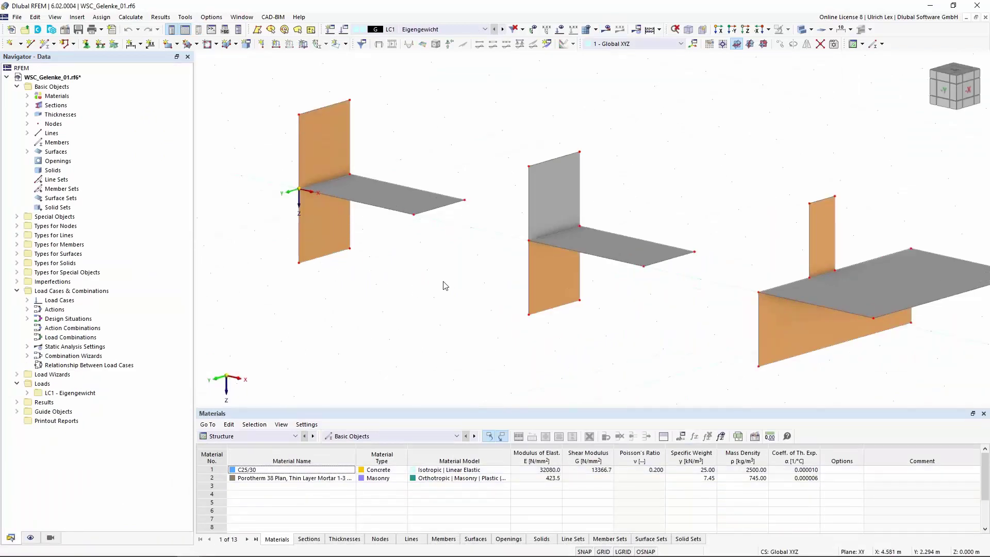
pyautogui.scroll(4, 309, 177)
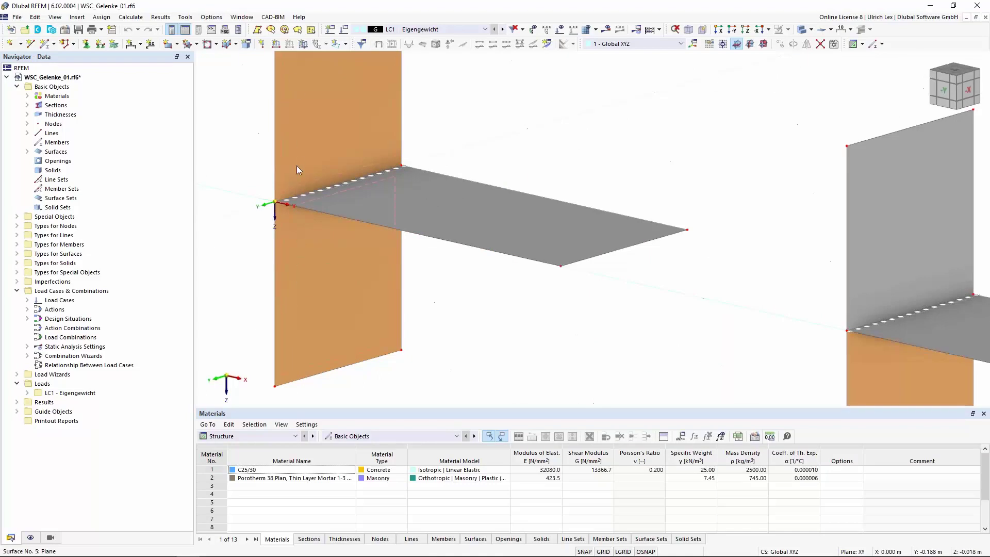
pyautogui.scroll(3, 281, 187)
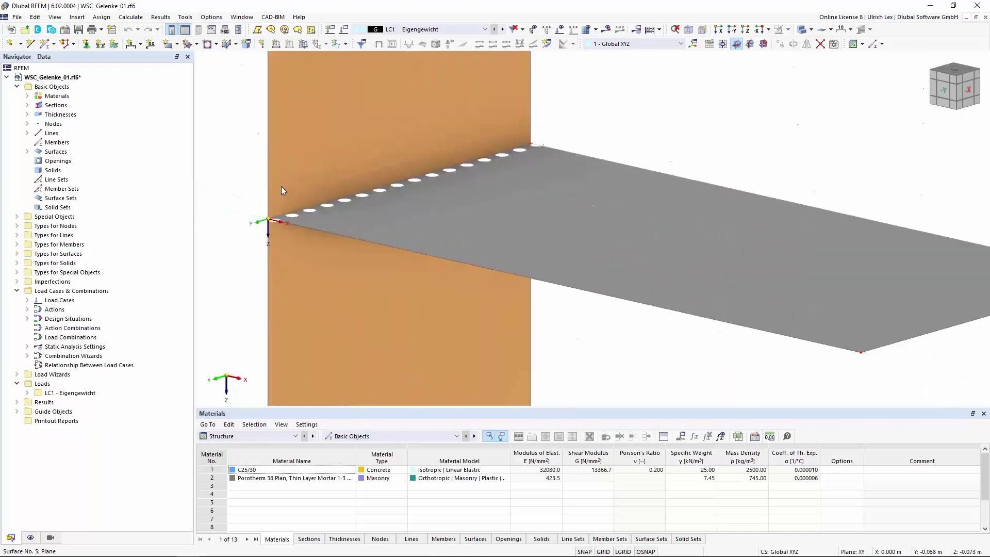
# Make line hinge 1 a slab-wall connection and generate hinges 7 and 8.
pyautogui.doubleClick(329, 213)
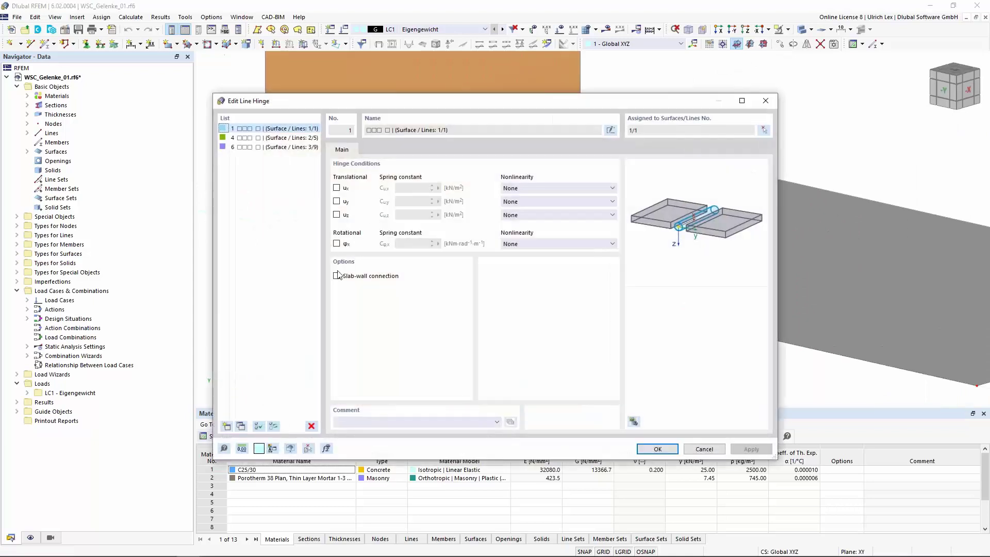
pyautogui.click(337, 275)
pyautogui.click(390, 149)
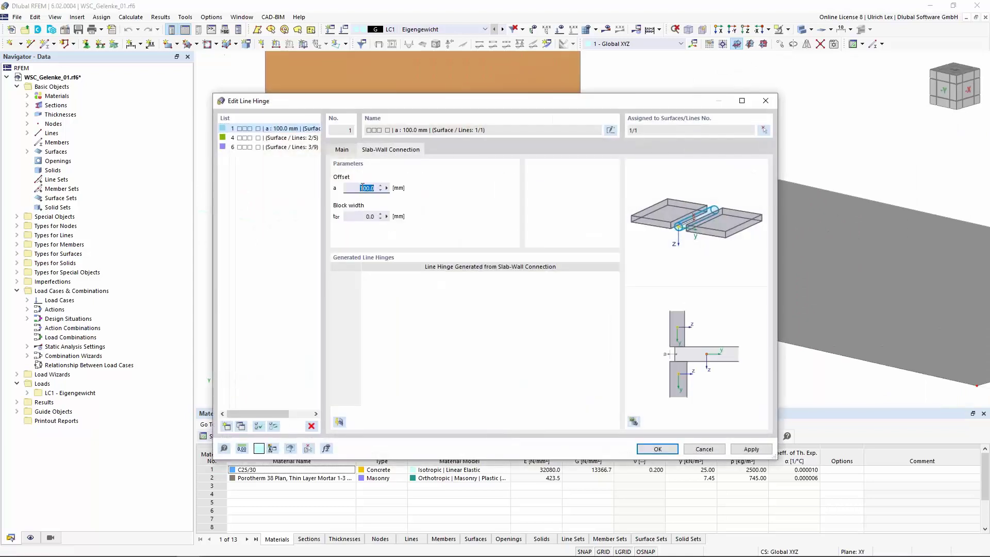
pyautogui.click(339, 422)
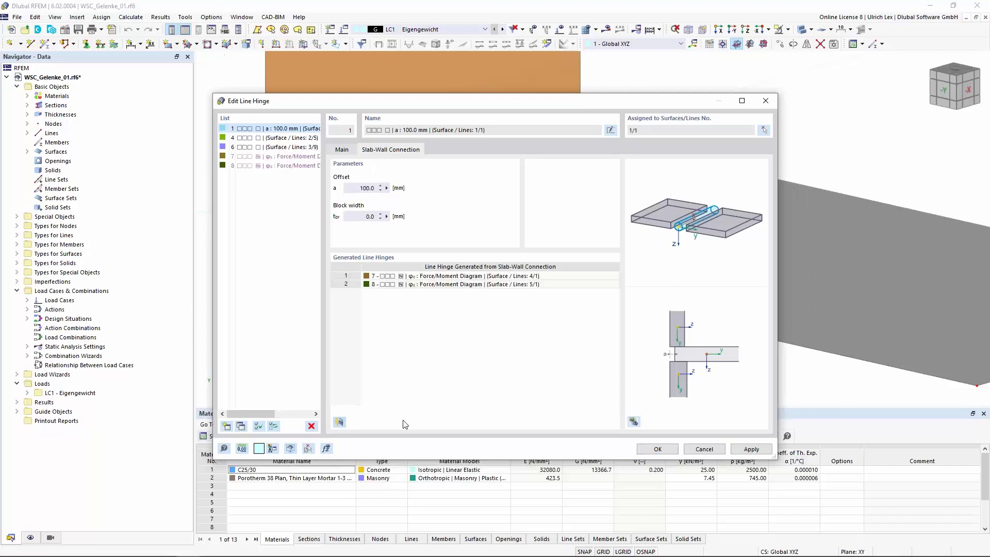
pyautogui.click(657, 448)
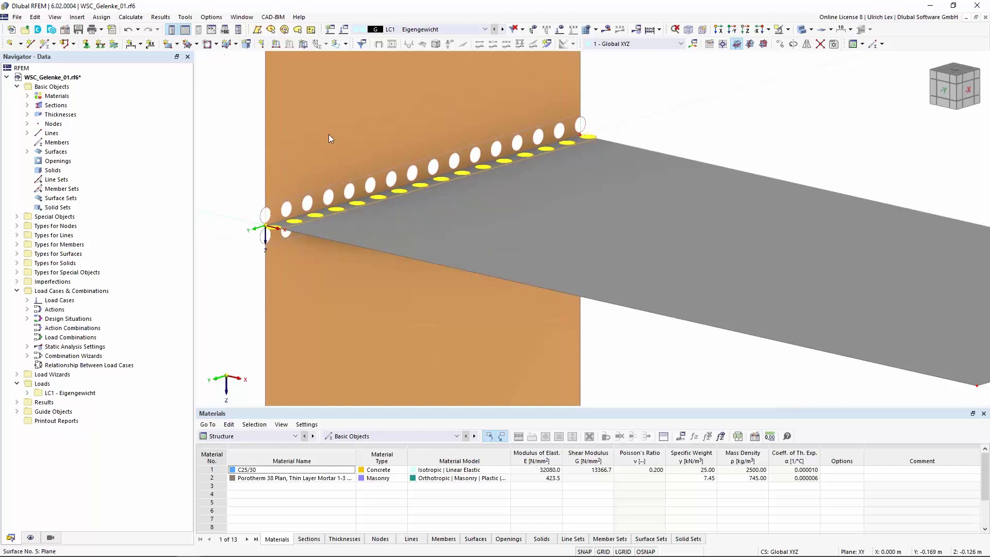
# Zoom out, then zoom in on the hinge line where the grey upper wall meets the slab.
pyautogui.scroll(-2, 251, 92)
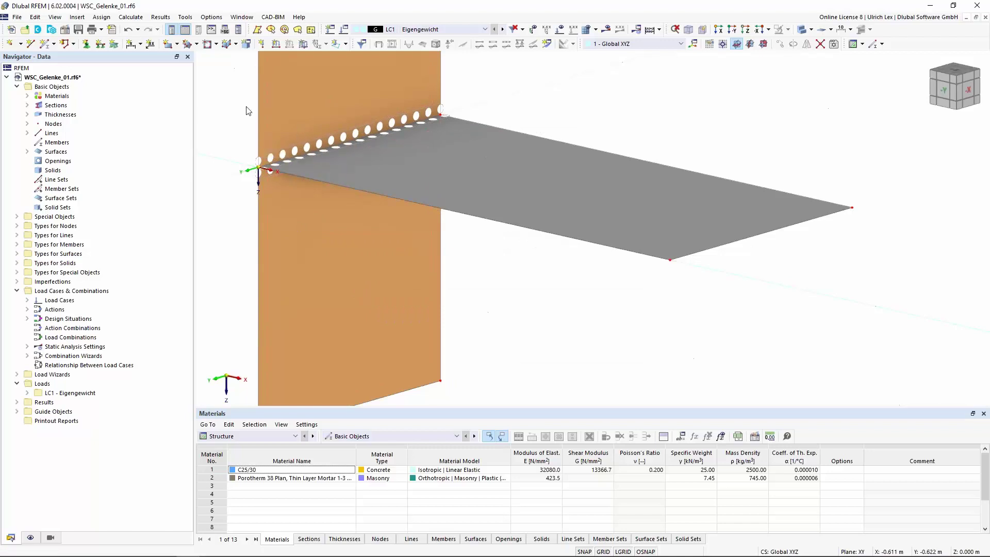
pyautogui.scroll(-3, 202, 208)
pyautogui.scroll(5, 657, 279)
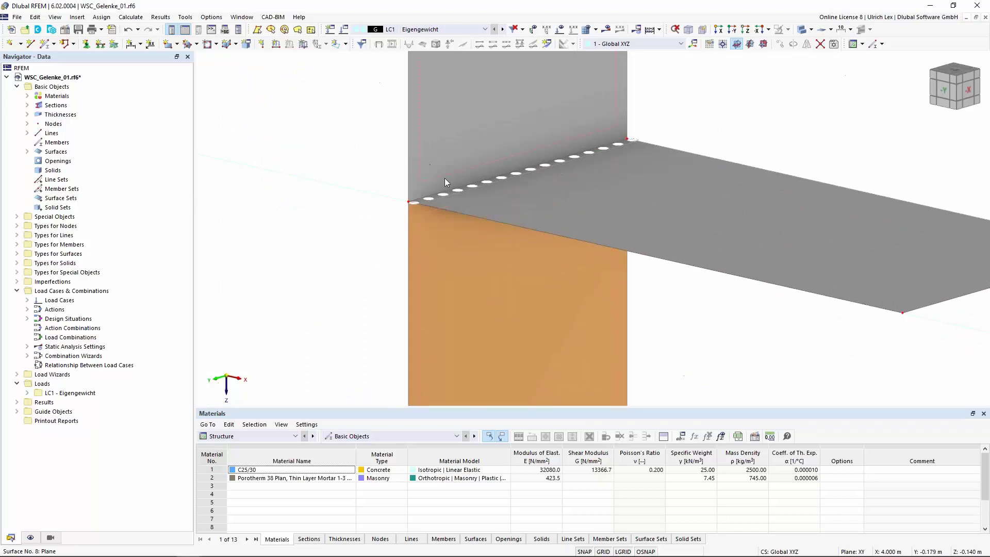
# Make line hinge 6 a slab-wall connection and generate hinge 9, dismissing the wall surface 8 material error.
pyautogui.doubleClick(451, 194)
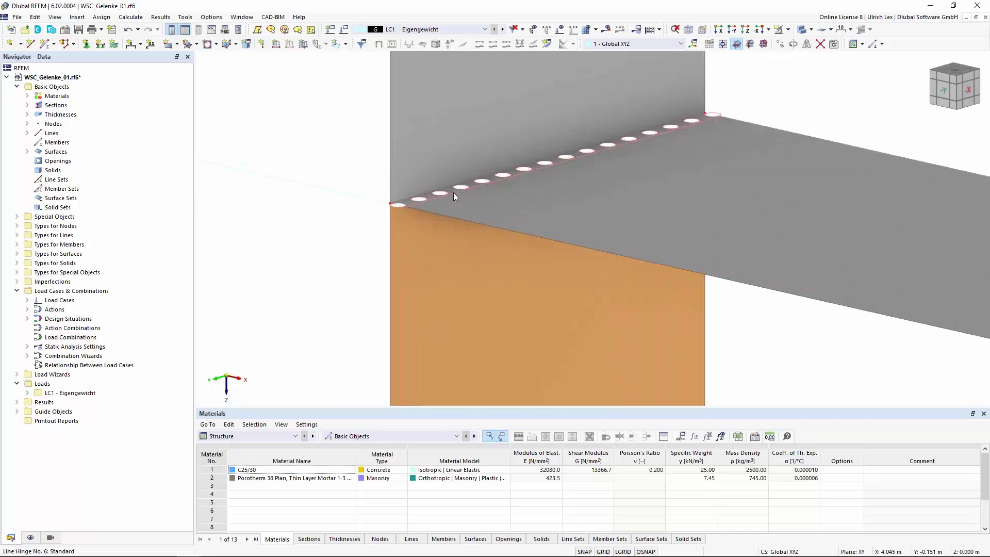
pyautogui.click(337, 276)
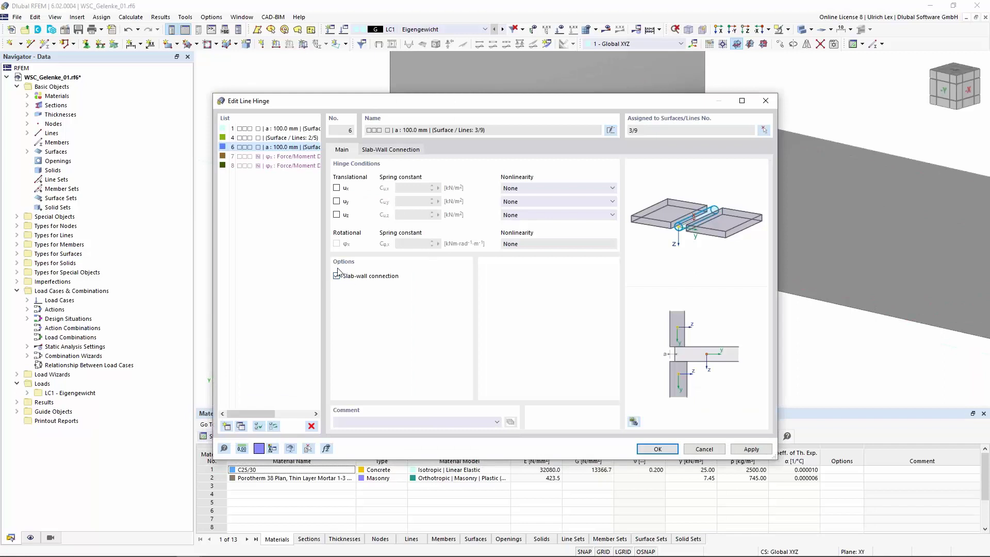
pyautogui.click(392, 150)
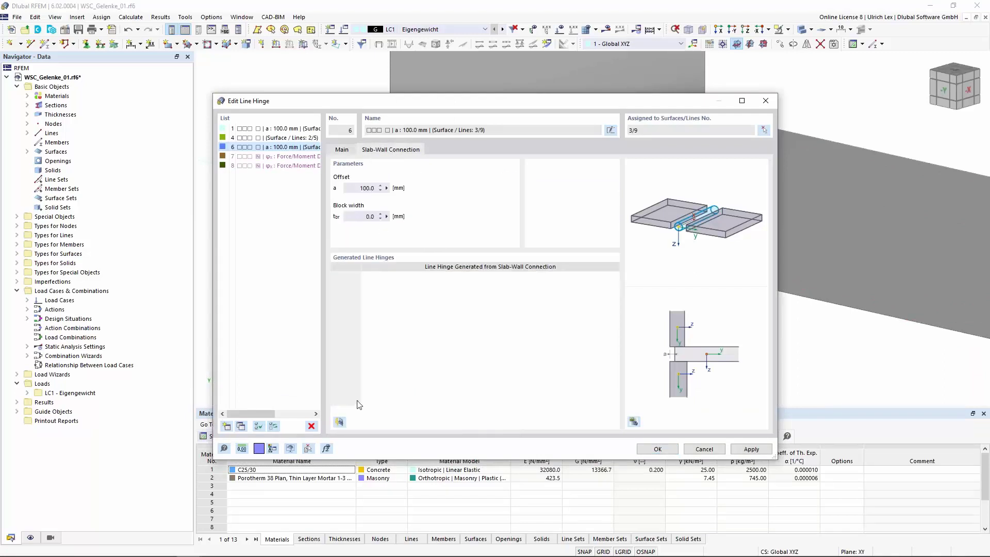
pyautogui.click(339, 422)
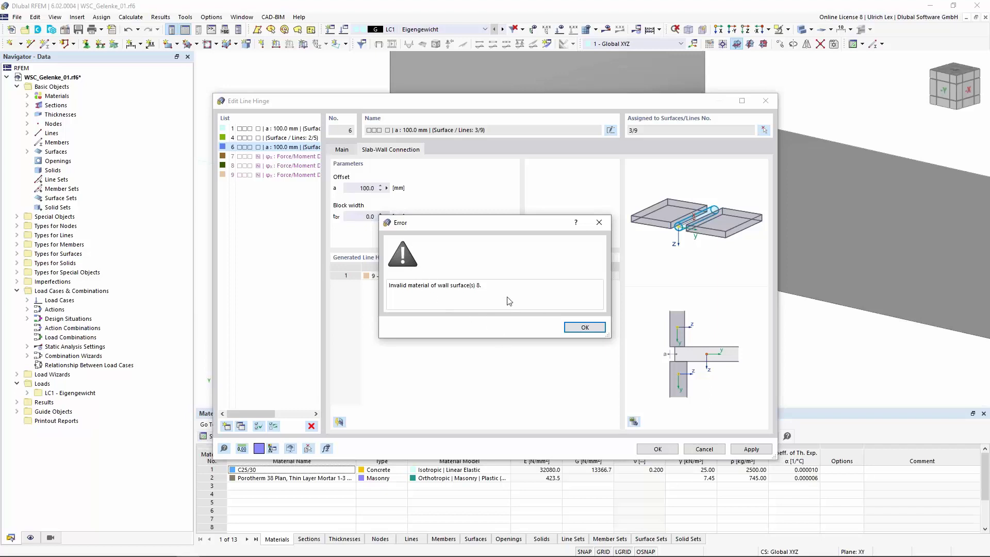
pyautogui.click(581, 329)
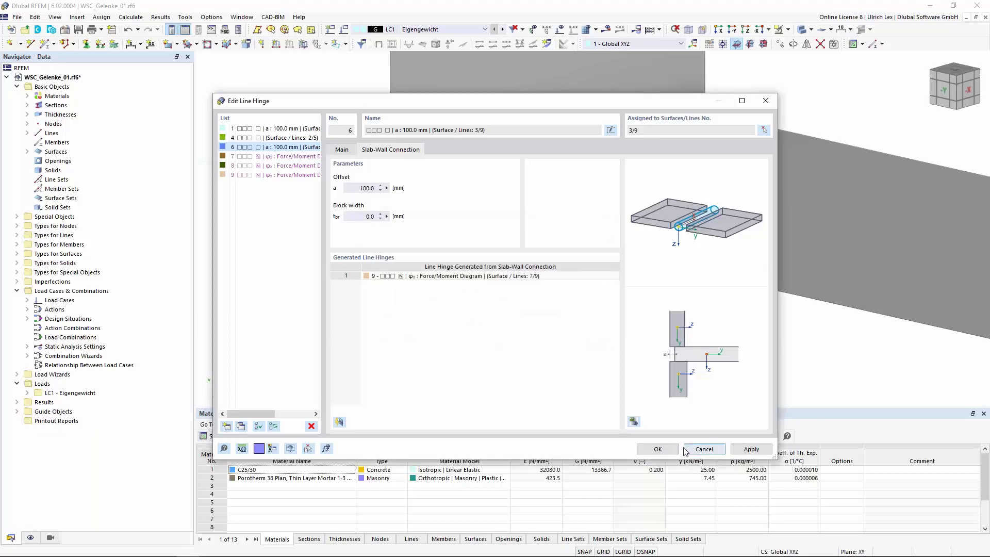
pyautogui.click(657, 449)
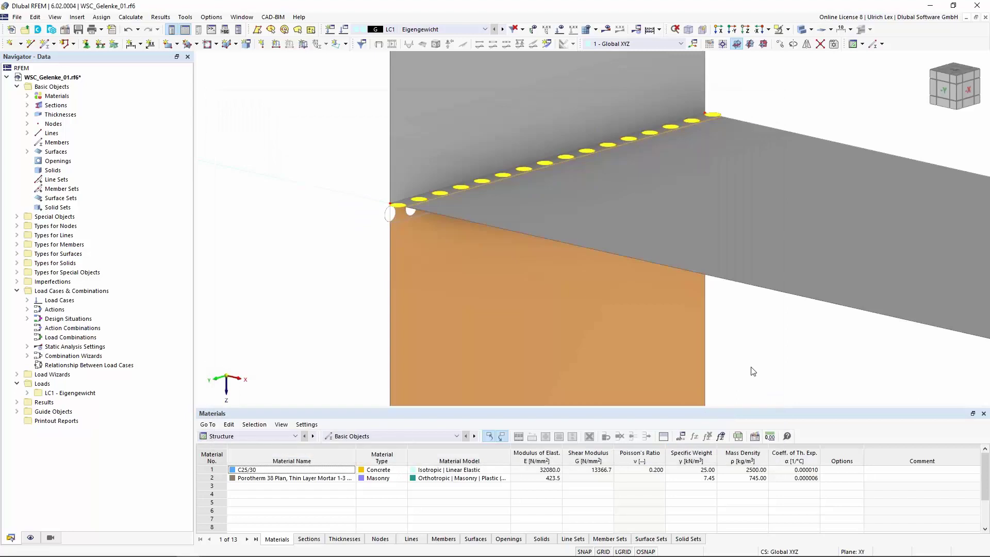
# Select wall surface 8 to inspect it, then clear the selection.
pyautogui.click(415, 103)
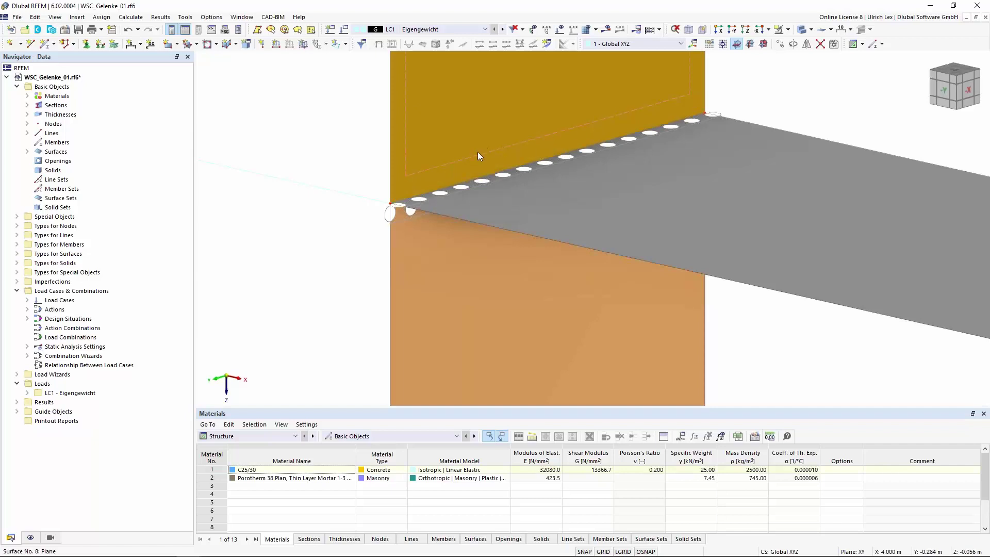
pyautogui.click(416, 248)
pyautogui.click(384, 213)
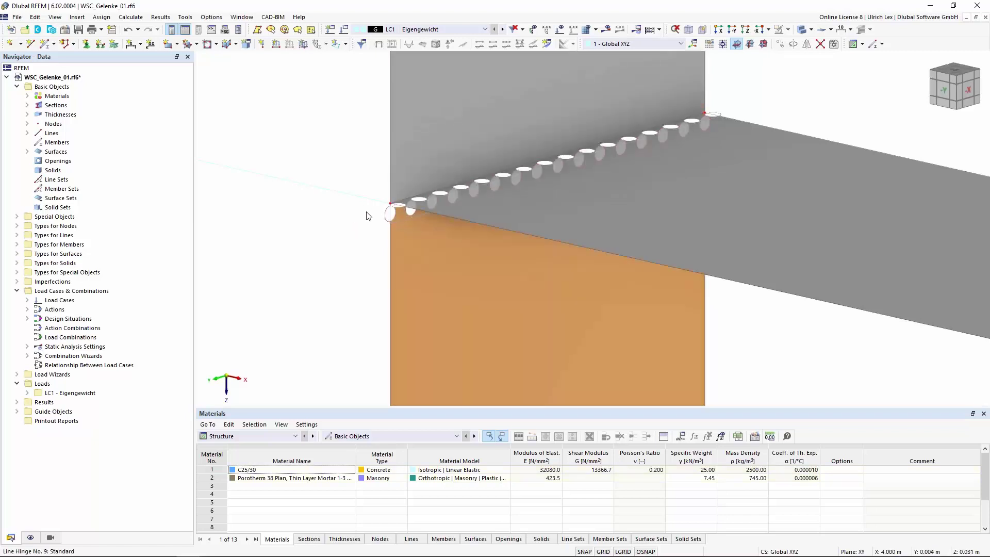
# Zoom to the masonry junction and pick the slab edge, revealing coincident lines 5 and 36.
pyautogui.scroll(-6, 258, 199)
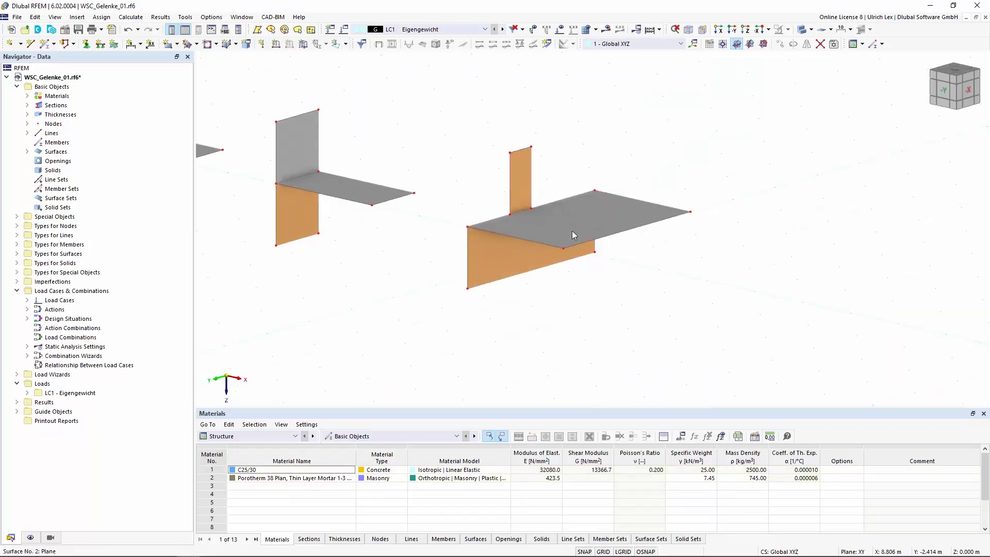
pyautogui.scroll(4, 528, 252)
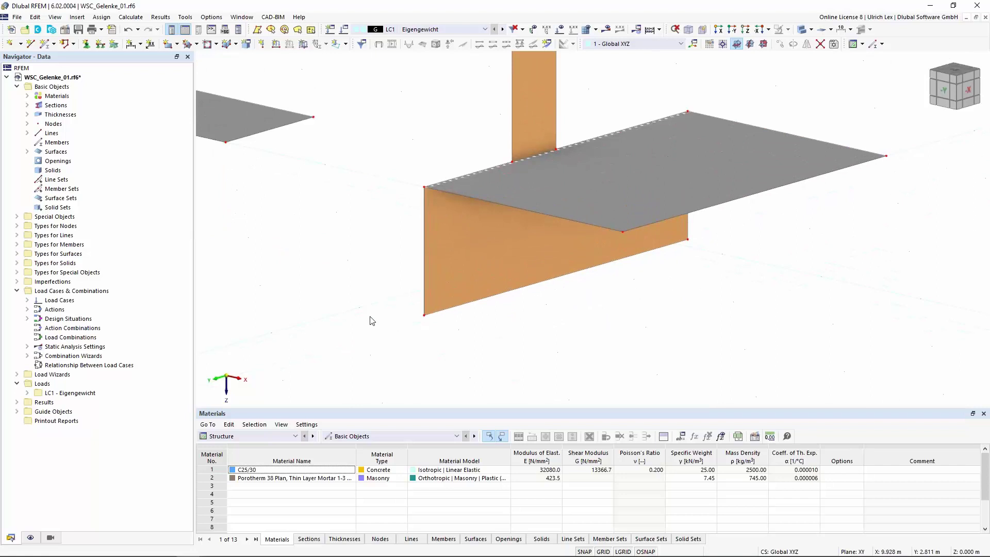
pyautogui.scroll(-2, 430, 239)
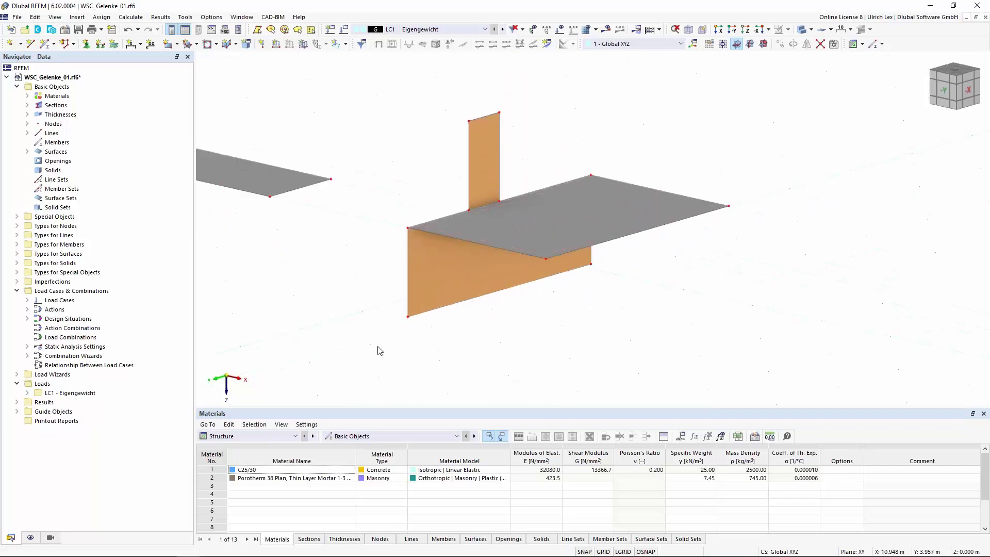
pyautogui.scroll(3, 492, 206)
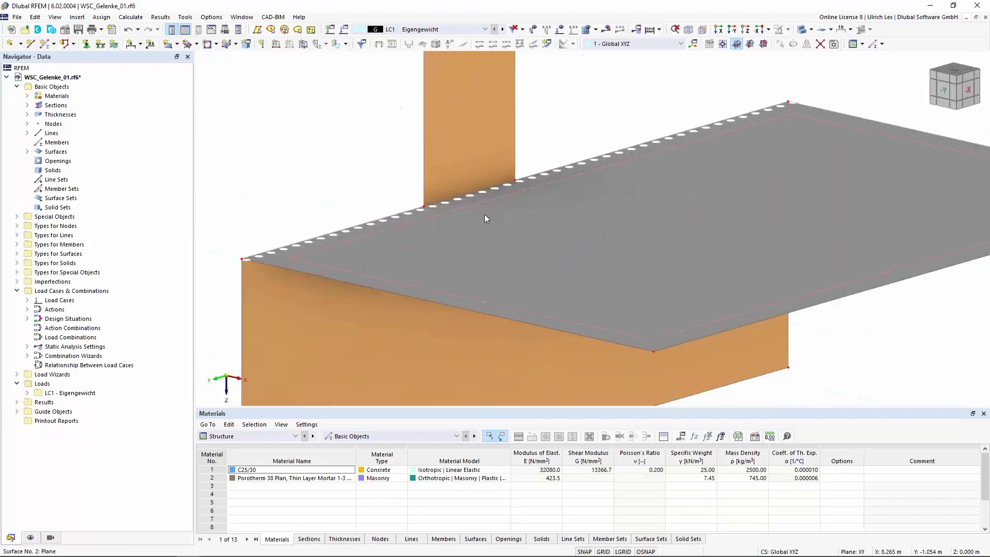
pyautogui.scroll(1, 452, 193)
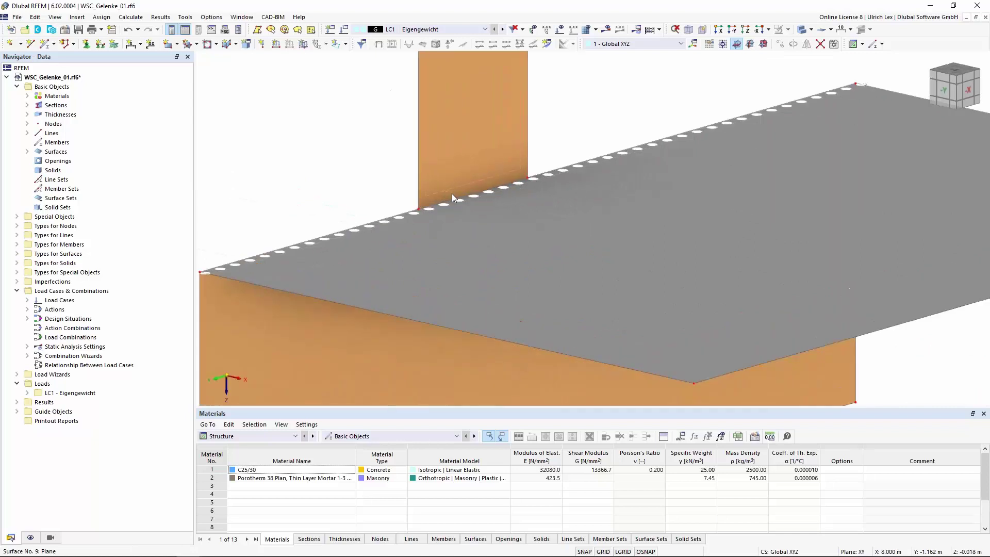
pyautogui.click(465, 196)
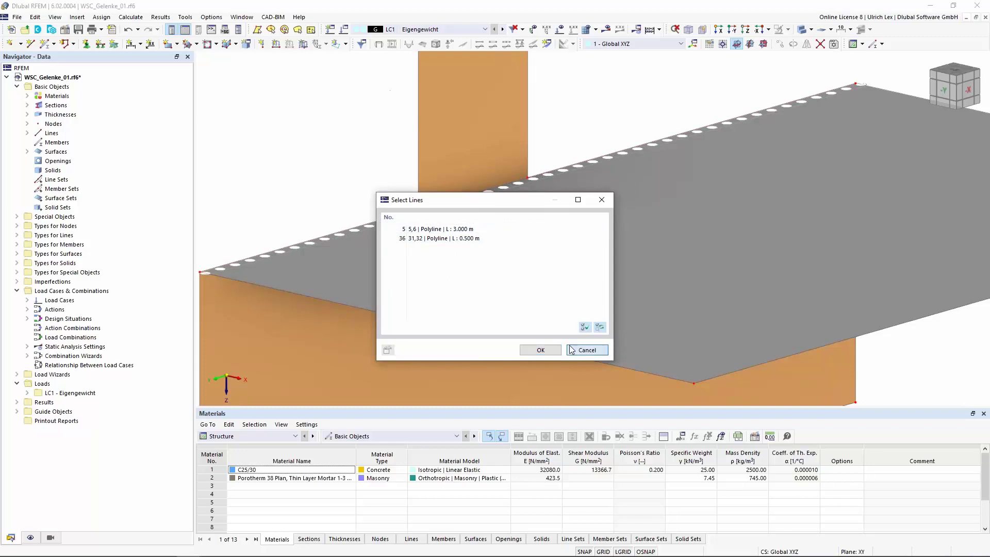
# Dismiss the line list and run the Overlapping Lines model check, which finds only lines 5 and 36.
pyautogui.click(586, 350)
pyautogui.click(216, 18)
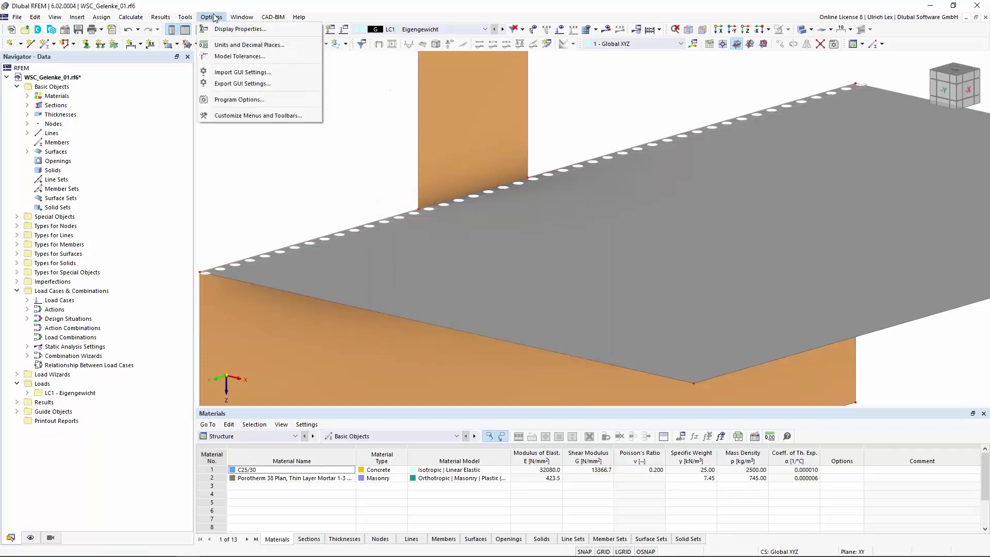
pyautogui.moveTo(185, 17)
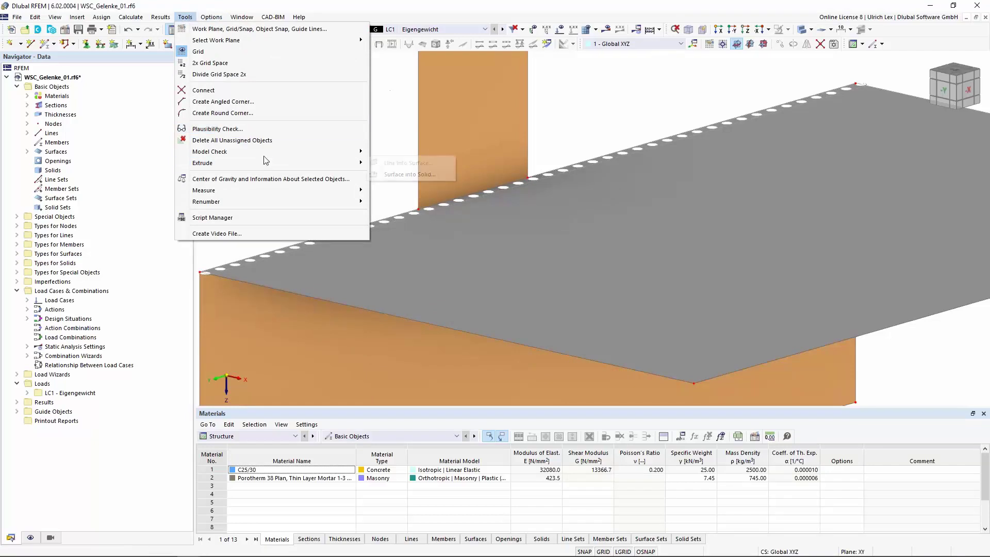
pyautogui.moveTo(265, 155)
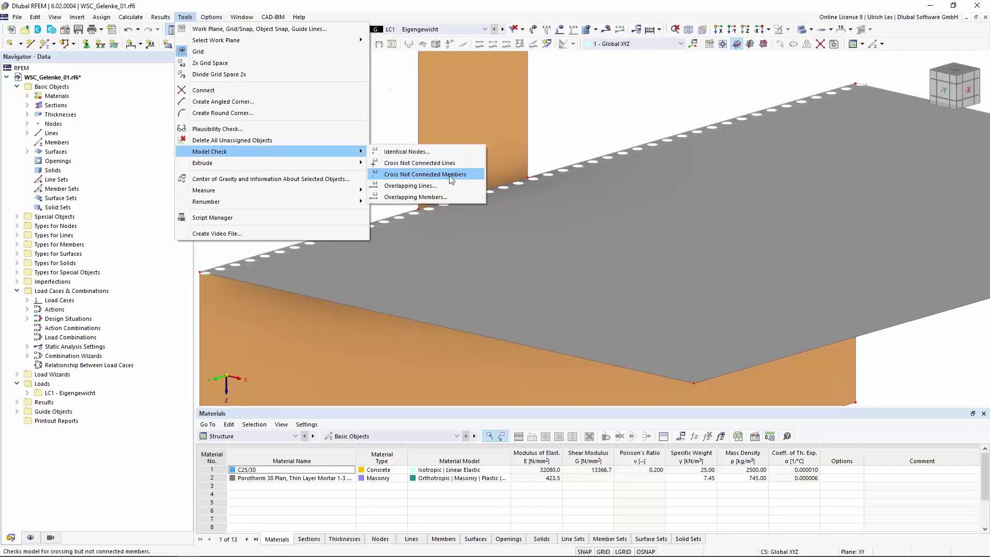
pyautogui.click(416, 186)
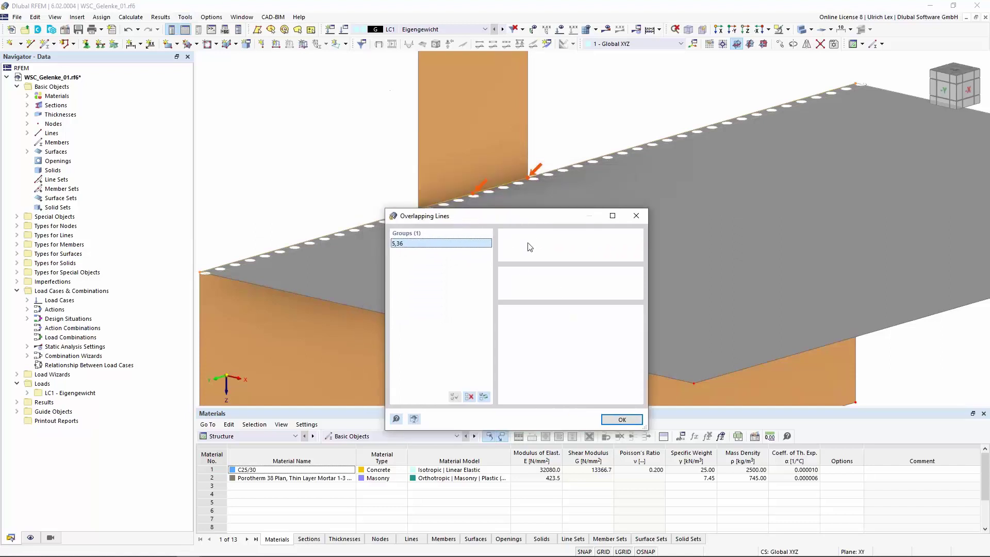
pyautogui.click(622, 418)
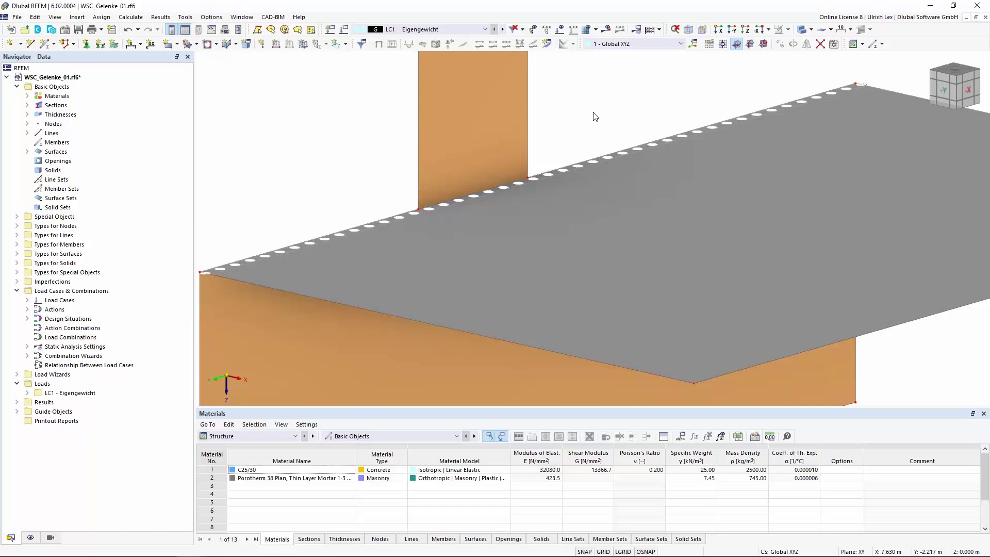
# Make line hinge 4 a 100 mm slab-wall connection, generating line hinge 10 on surface 6, line 5.
pyautogui.scroll(-2, 475, 184)
pyautogui.scroll(-3, 381, 178)
pyautogui.scroll(-2, 417, 258)
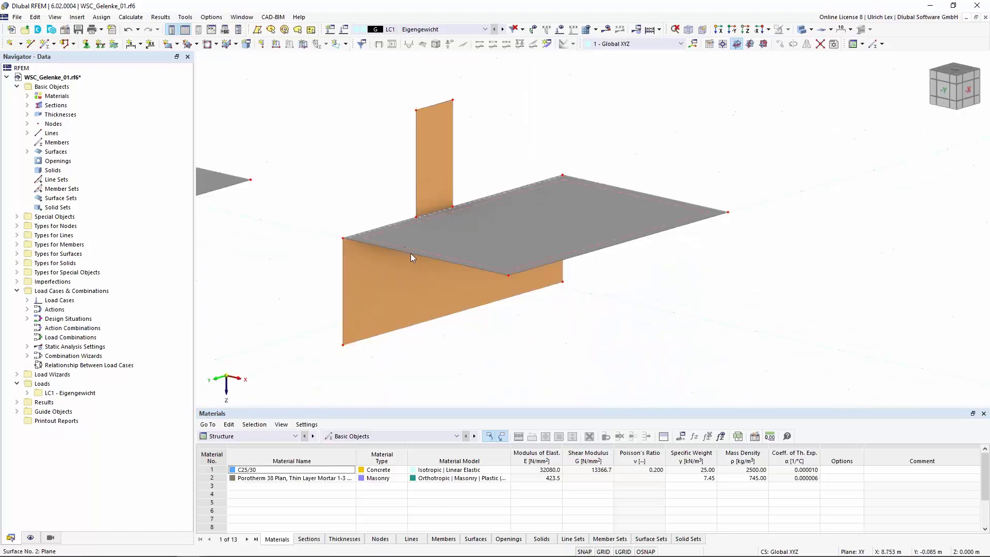
pyautogui.scroll(3, 404, 227)
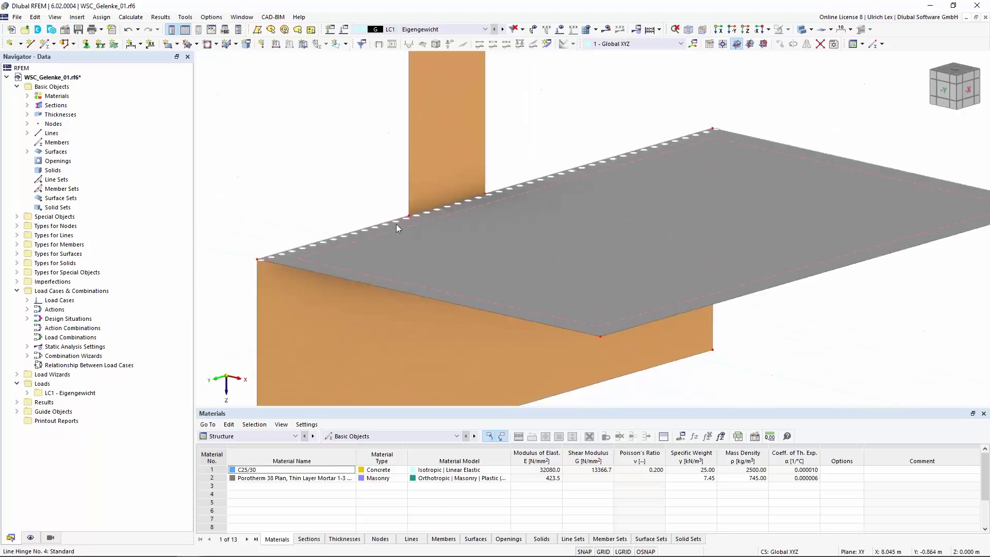
pyautogui.doubleClick(396, 223)
pyautogui.click(337, 275)
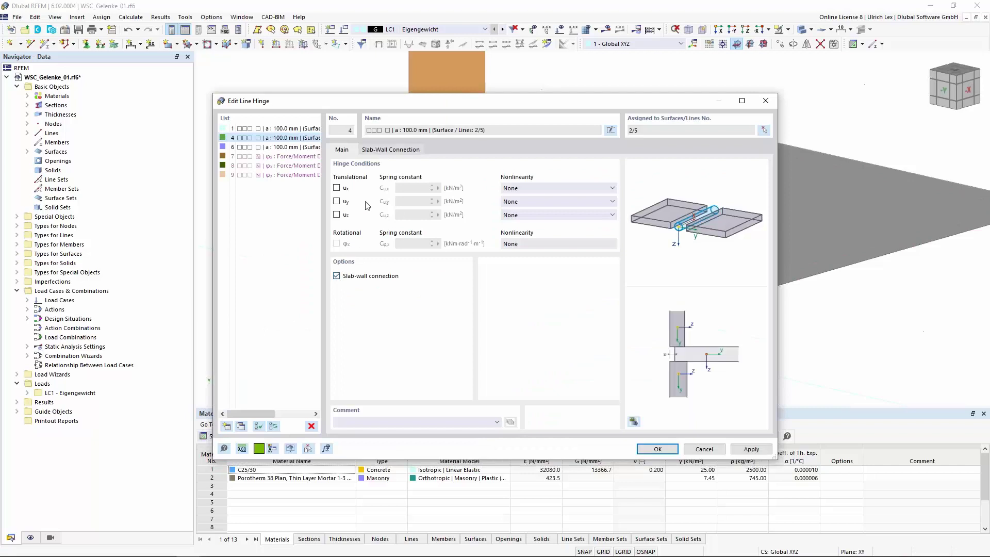
pyautogui.click(390, 150)
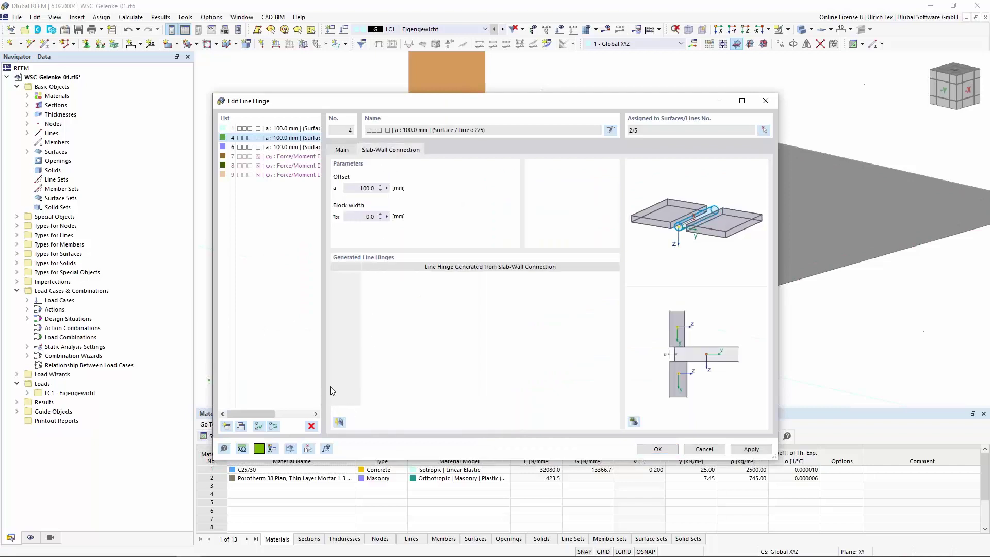
pyautogui.click(339, 421)
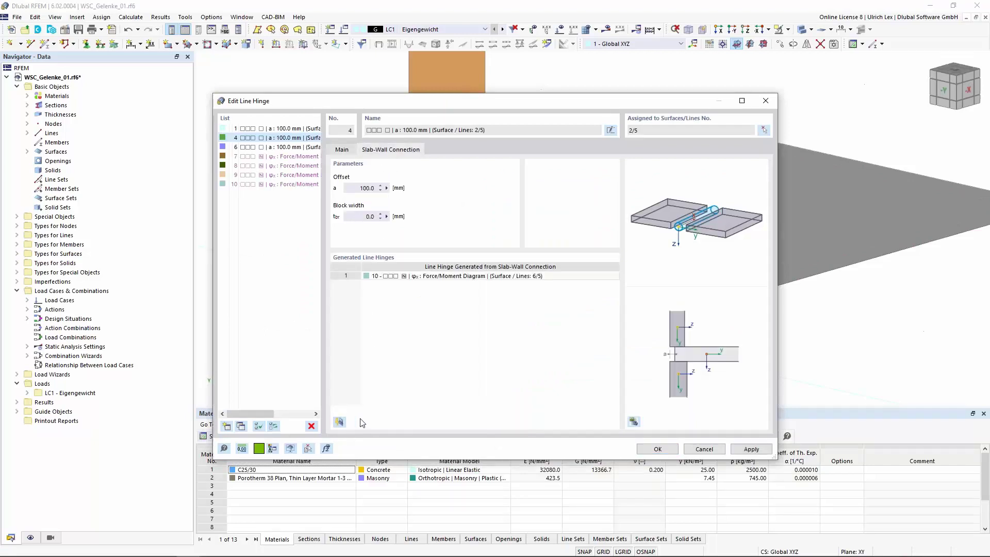
pyautogui.click(657, 449)
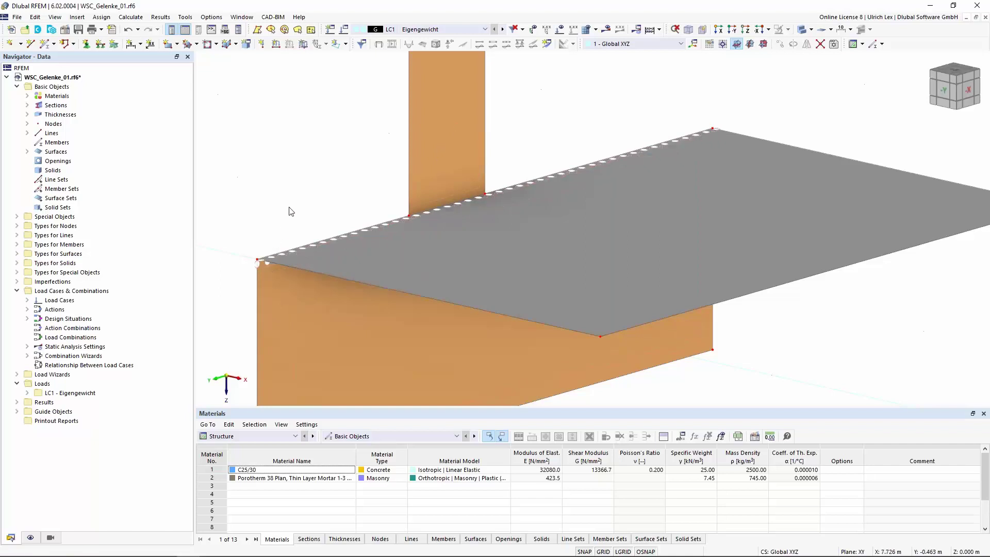
# Remove the slab-wall connection from line hinge 4.
pyautogui.doubleClick(435, 213)
pyautogui.click(336, 276)
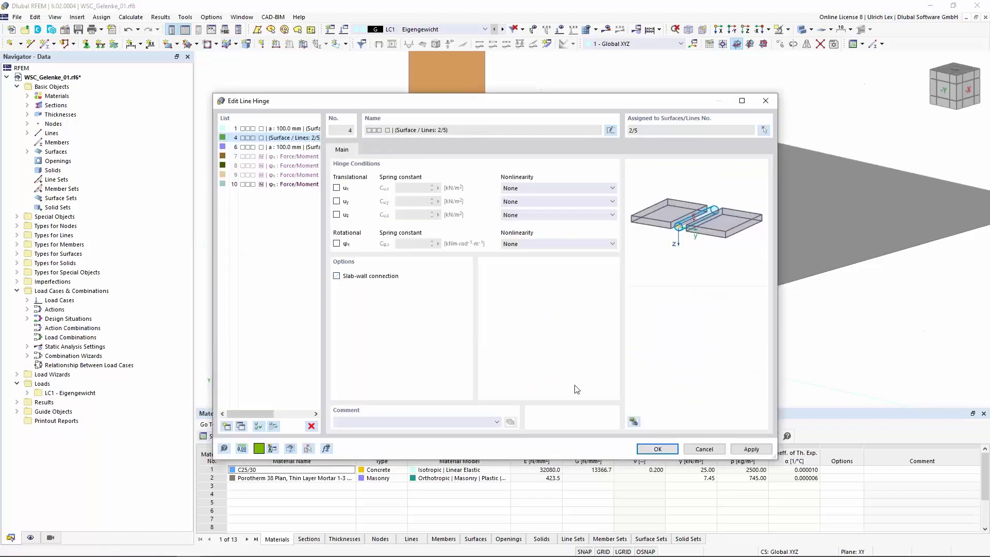
pyautogui.click(658, 449)
# Window-select the model and inspect slab-edge line 36's properties without changes.
pyautogui.scroll(-2, 670, 105)
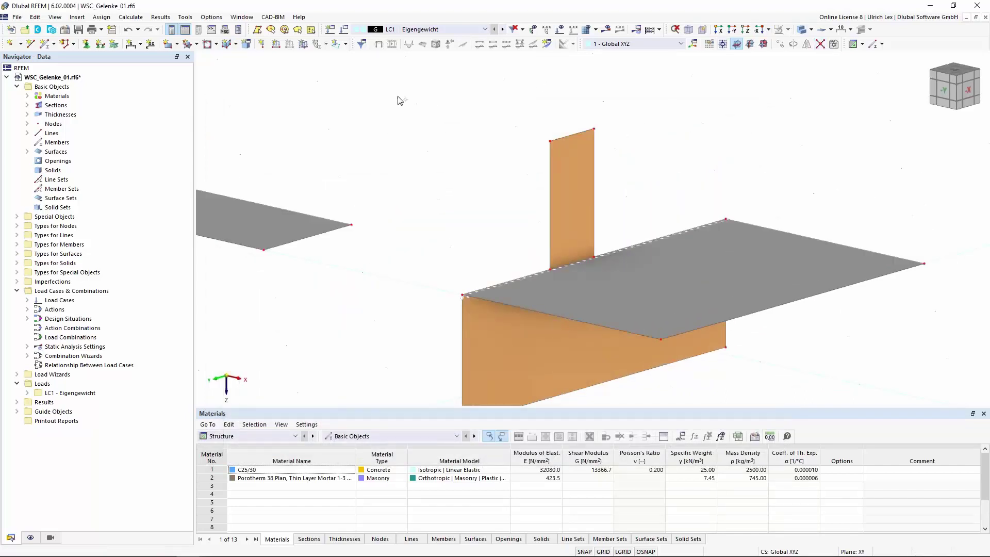
pyautogui.moveTo(391, 91); pyautogui.dragTo(941, 396)
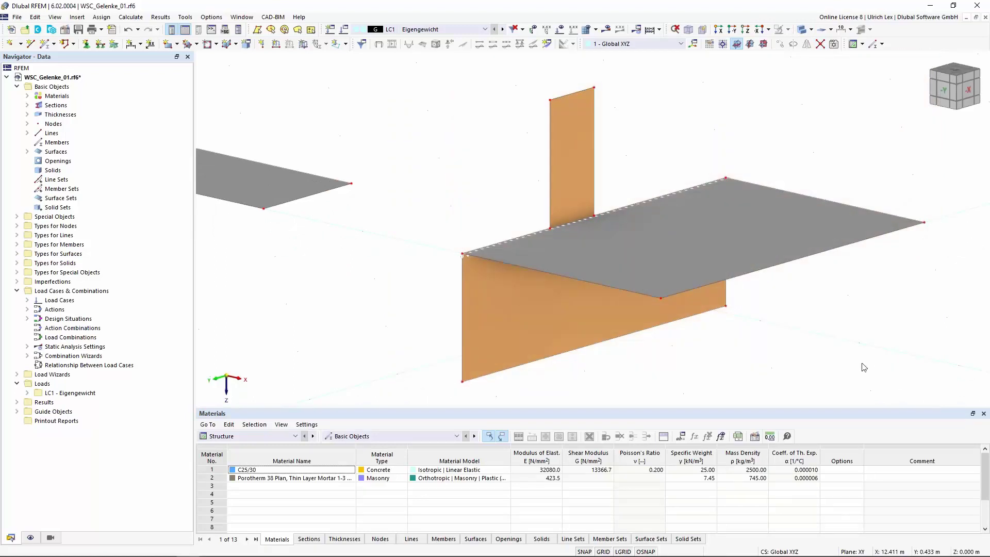
pyautogui.scroll(3, 571, 221)
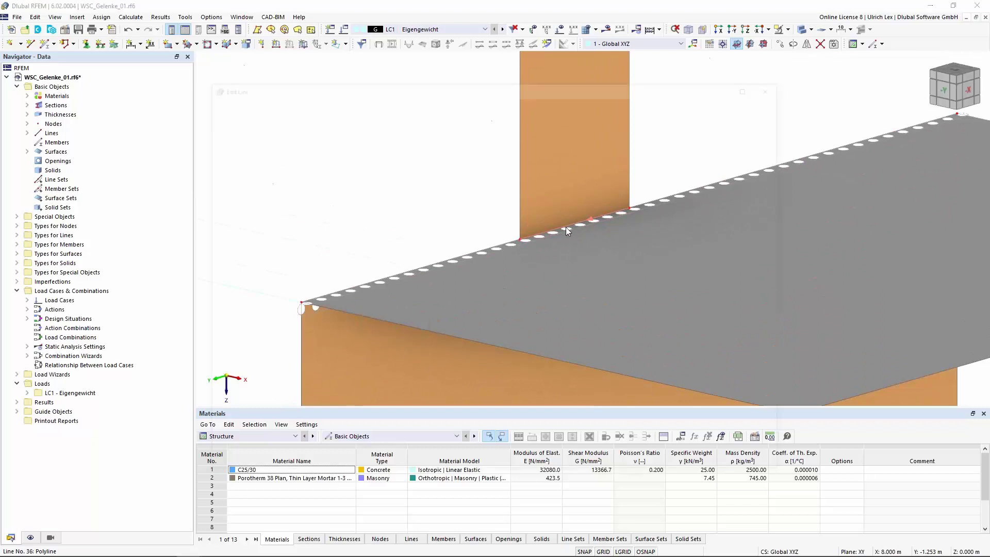
pyautogui.doubleClick(564, 227)
pyautogui.click(711, 466)
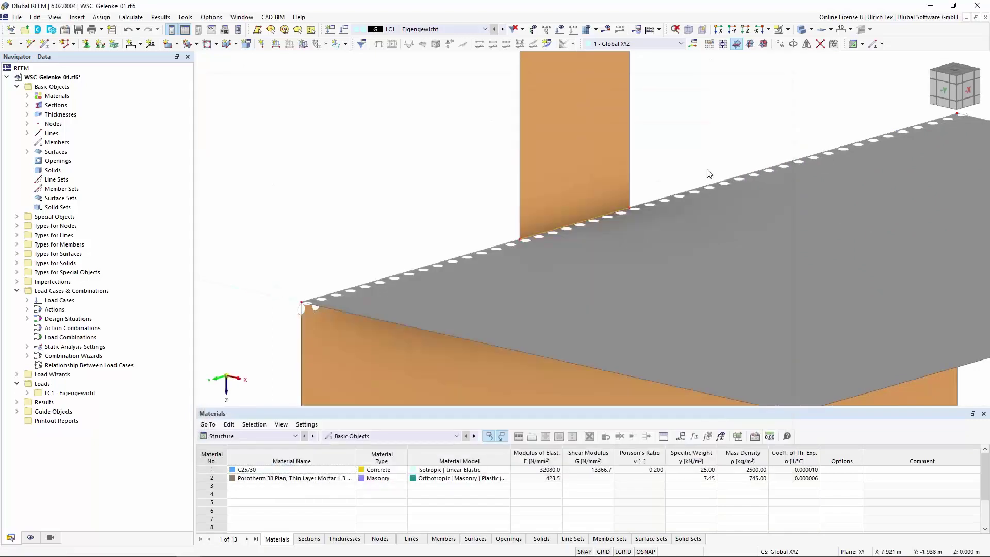
# Make the slab-edge hinge a slab-wall connection, generating hinge 11 on surface 9, line 36.
pyautogui.doubleClick(504, 249)
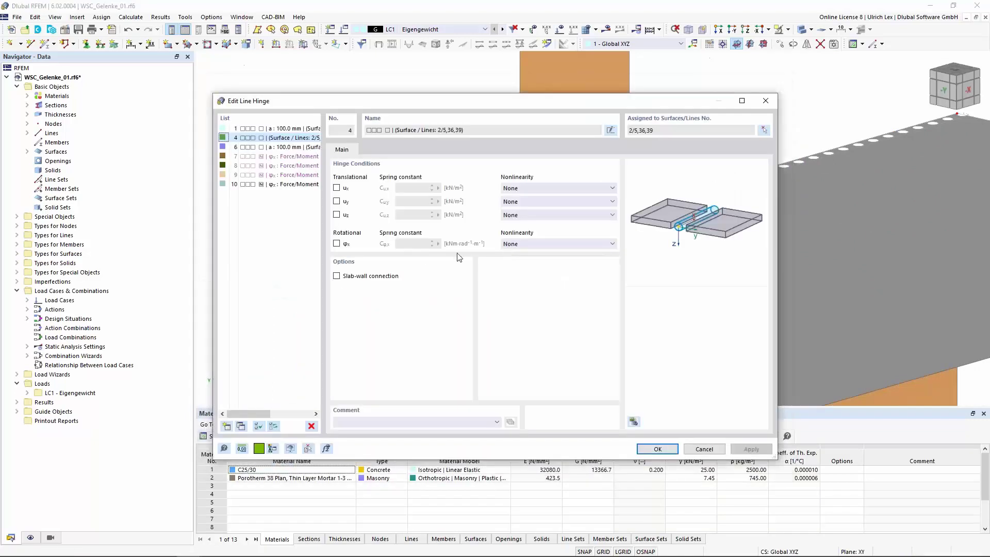
pyautogui.click(336, 277)
pyautogui.click(382, 151)
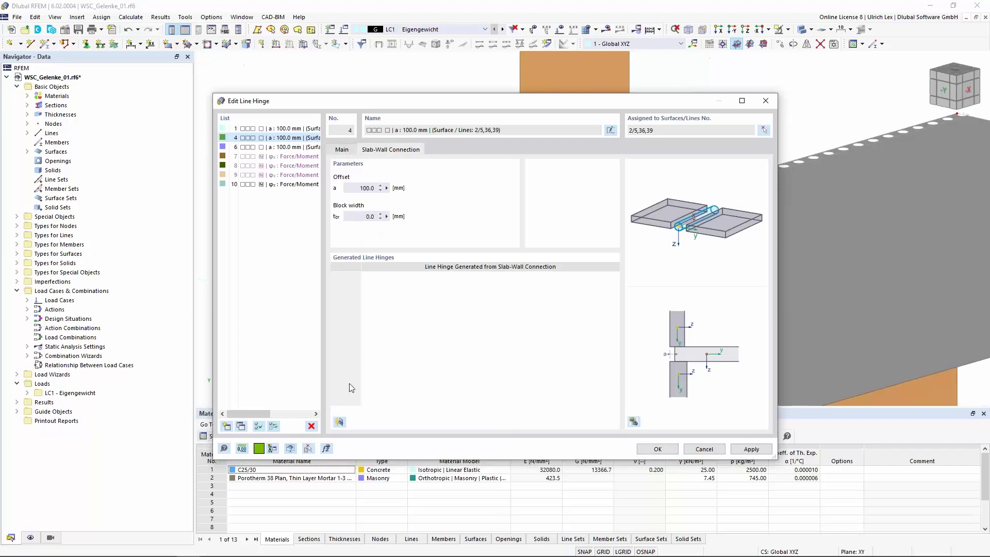
pyautogui.click(339, 422)
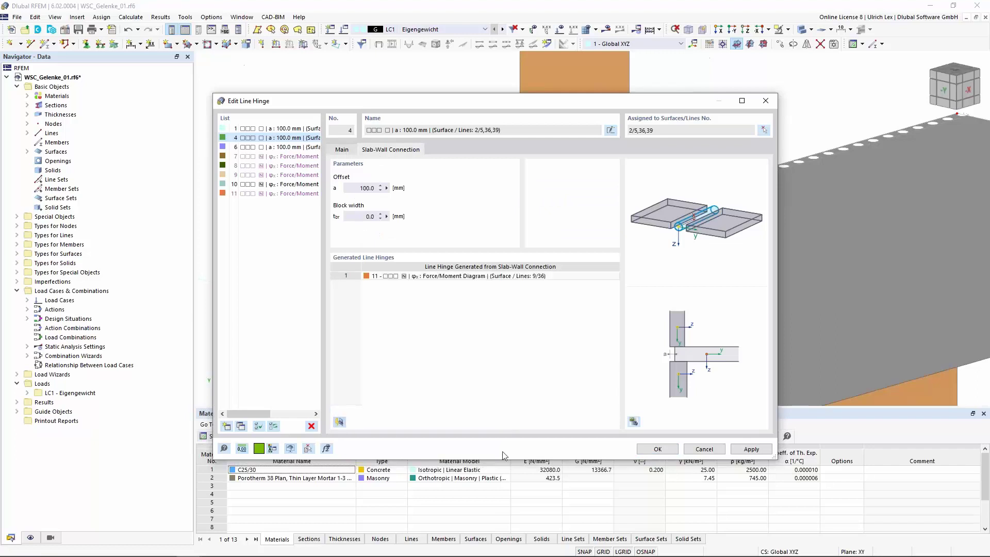
pyautogui.click(660, 449)
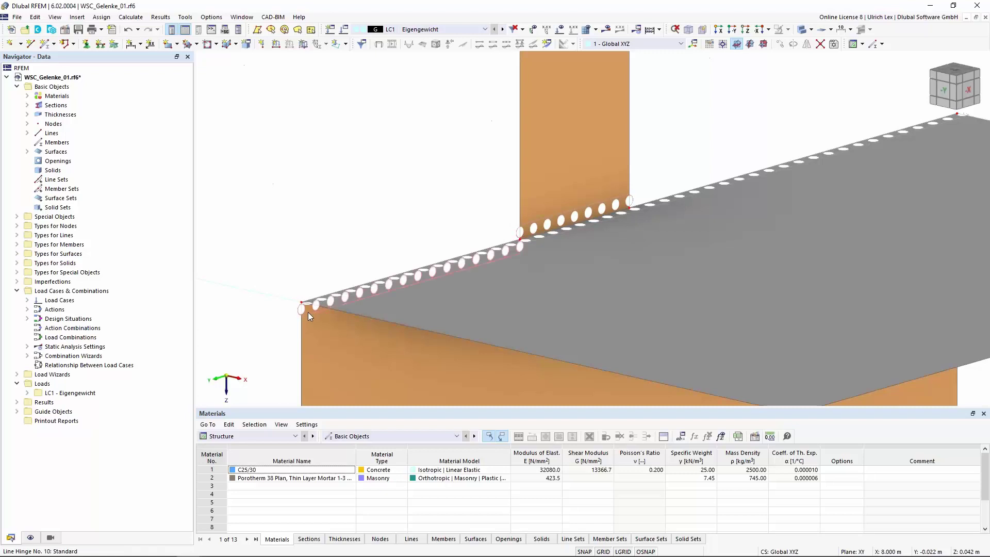
pyautogui.scroll(-4, 346, 184)
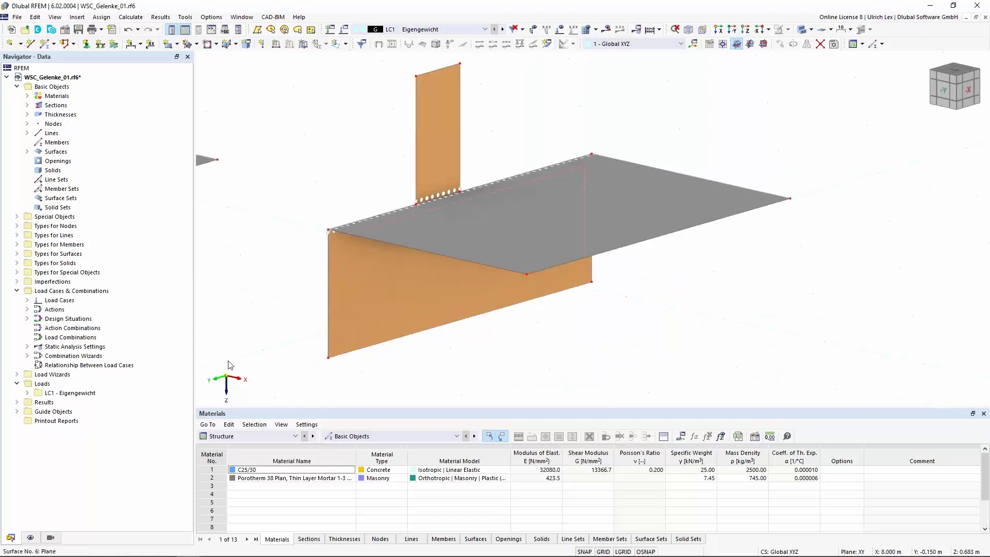
# Switch back to the Eingabedatei.rf6 masonry house model and reframe the 3D view.
pyautogui.moveTo(193, 550)
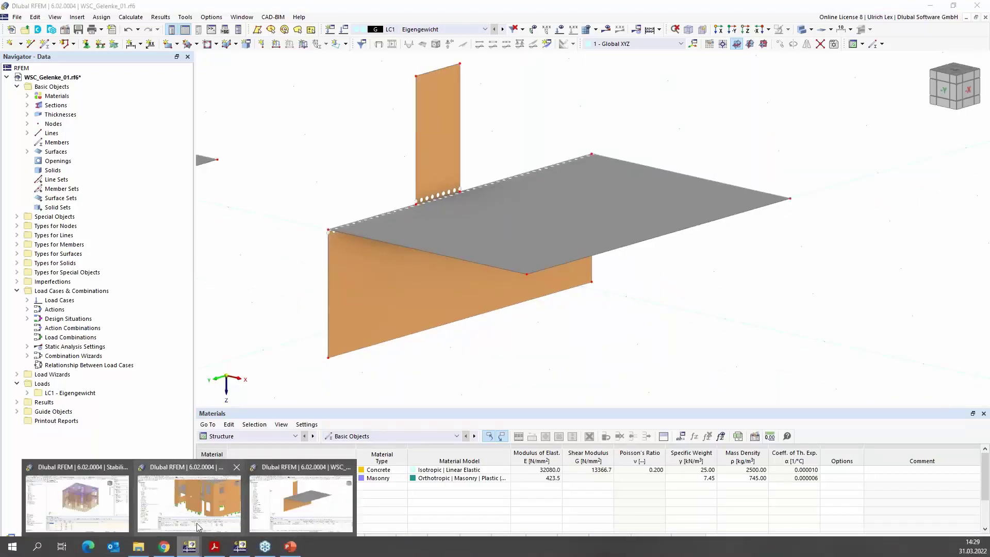
pyautogui.click(190, 503)
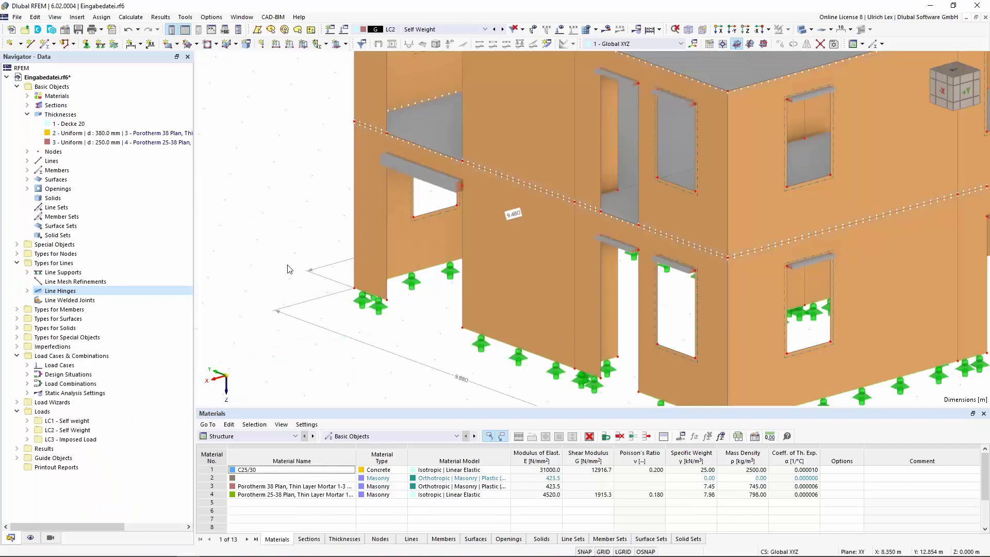
pyautogui.scroll(-4, 287, 268)
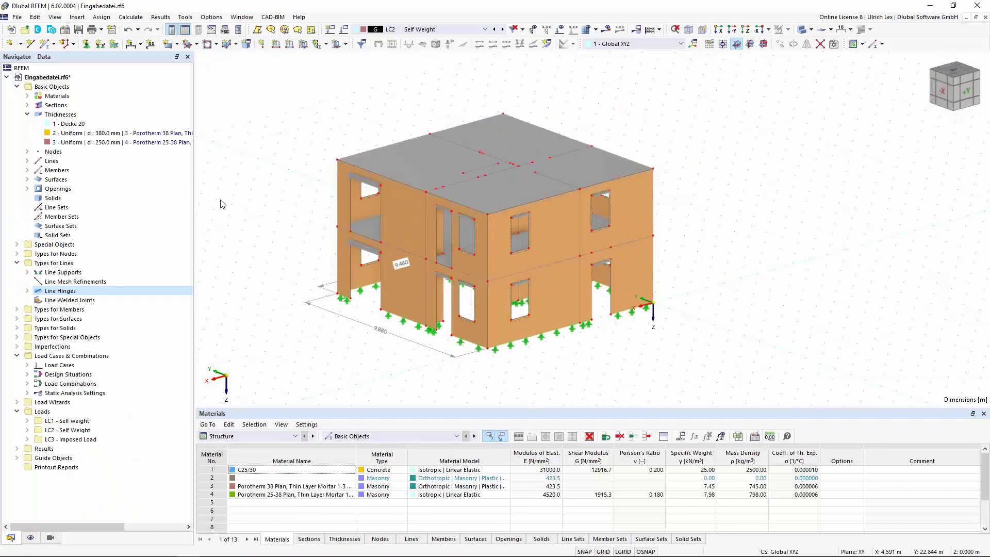
pyautogui.scroll(1, 264, 196)
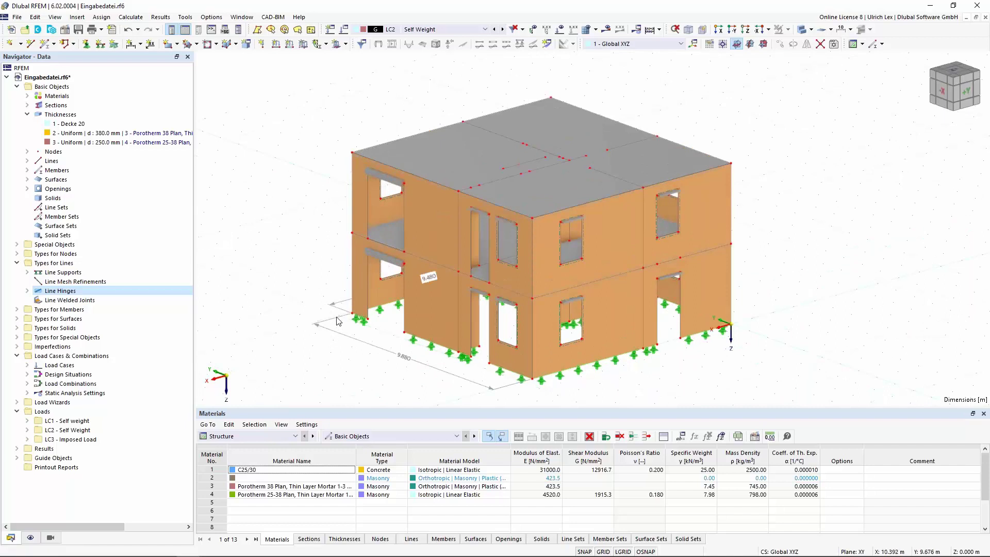
pyautogui.scroll(1, 354, 257)
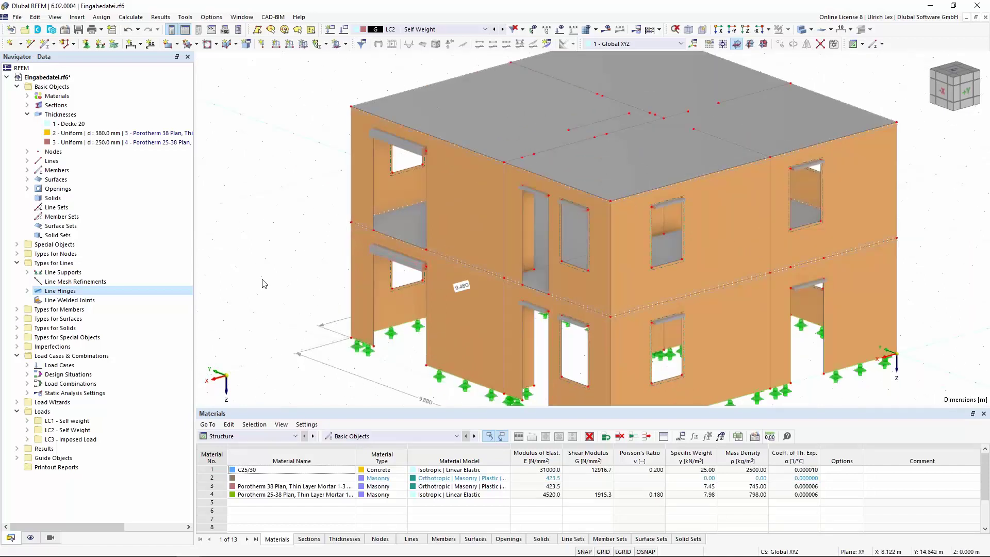
pyautogui.scroll(-2, 321, 186)
pyautogui.moveTo(365, 371); pyautogui.dragTo(380, 347, button='middle')
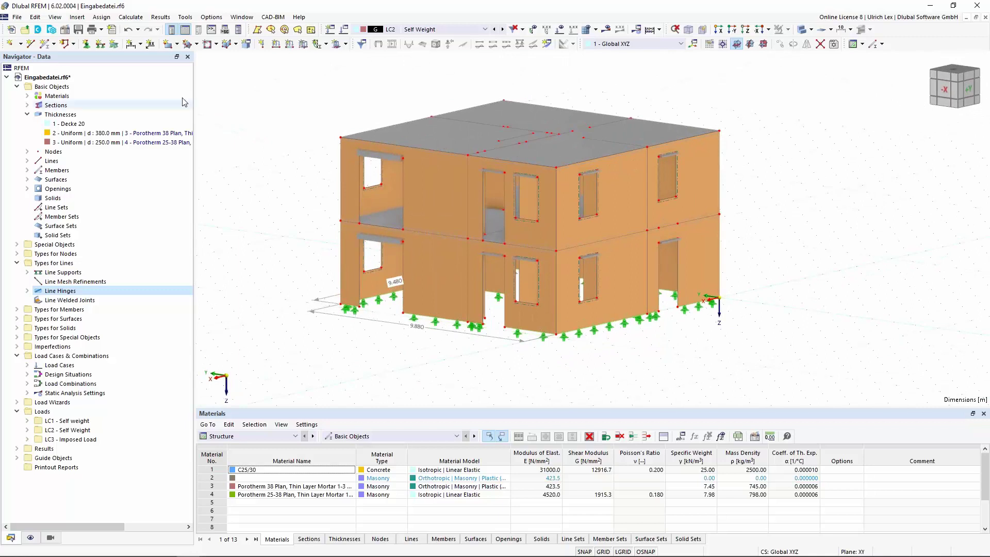
# Confirm a 0.250 m target FE length in Mesh Settings and generate the house mesh.
pyautogui.click(139, 19)
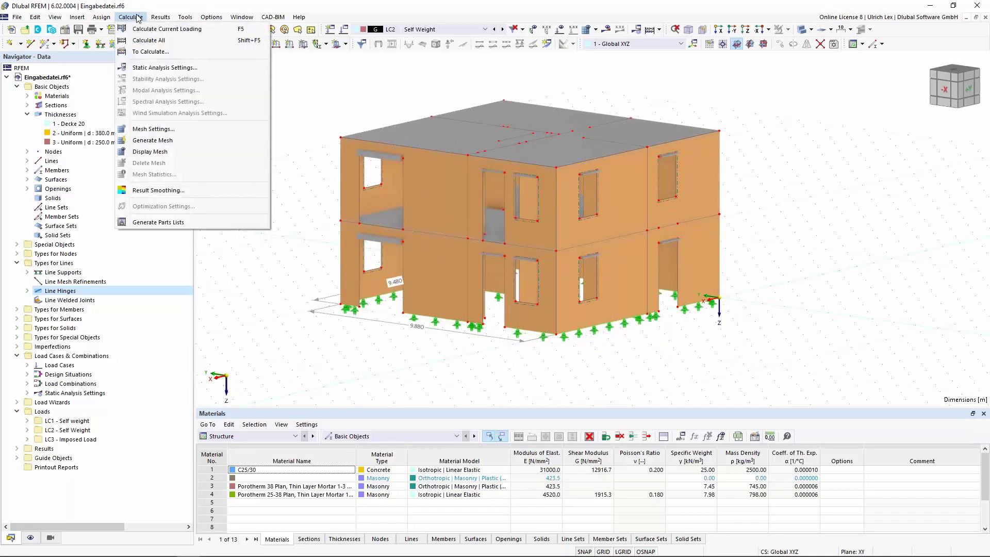
pyautogui.click(152, 129)
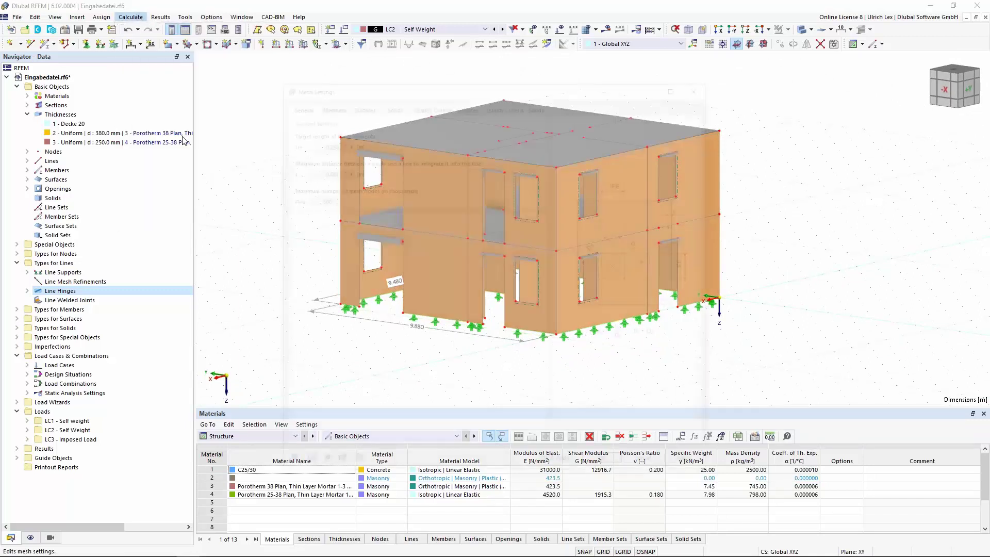
pyautogui.moveTo(483, 89); pyautogui.dragTo(758, 66)
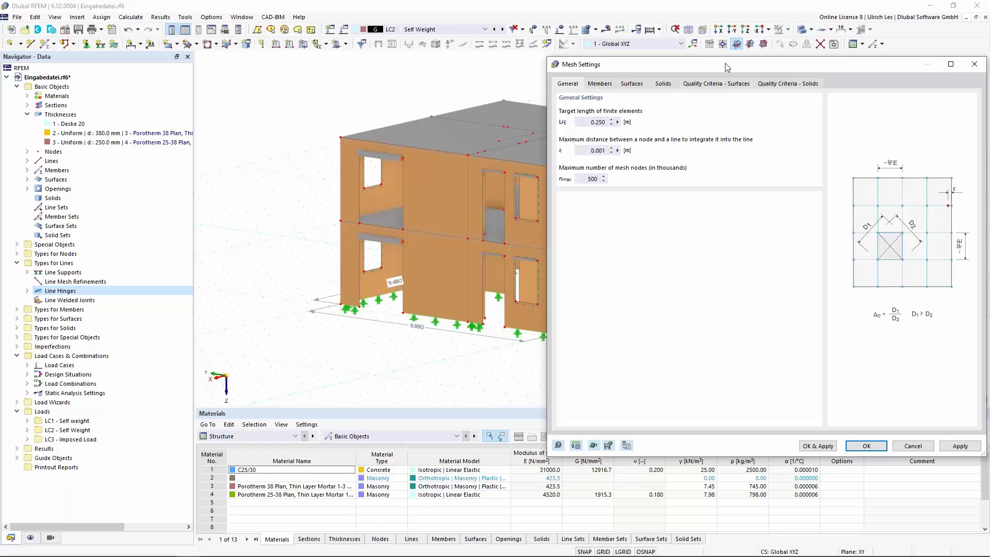
pyautogui.moveTo(727, 67); pyautogui.dragTo(742, 66)
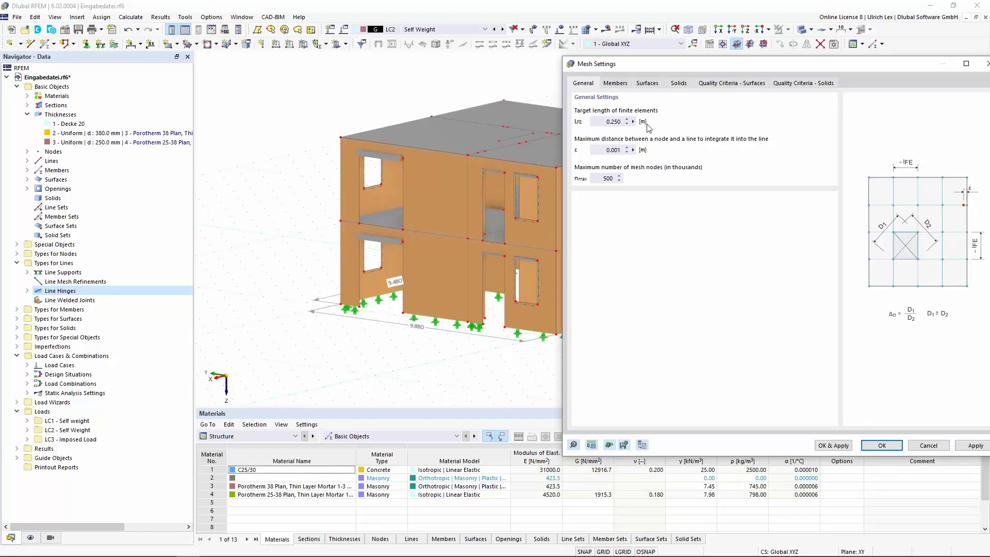
pyautogui.moveTo(856, 66); pyautogui.dragTo(784, 57)
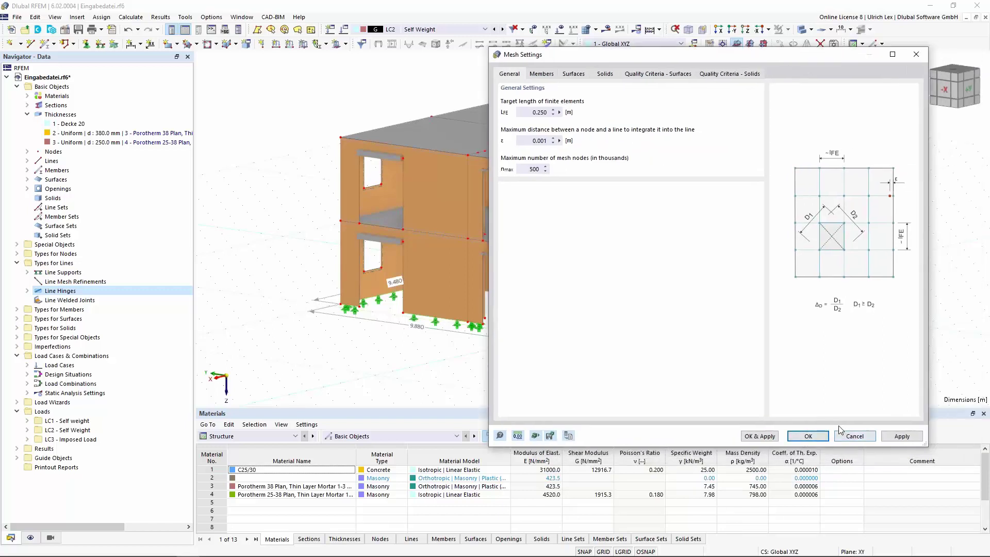
pyautogui.click(766, 437)
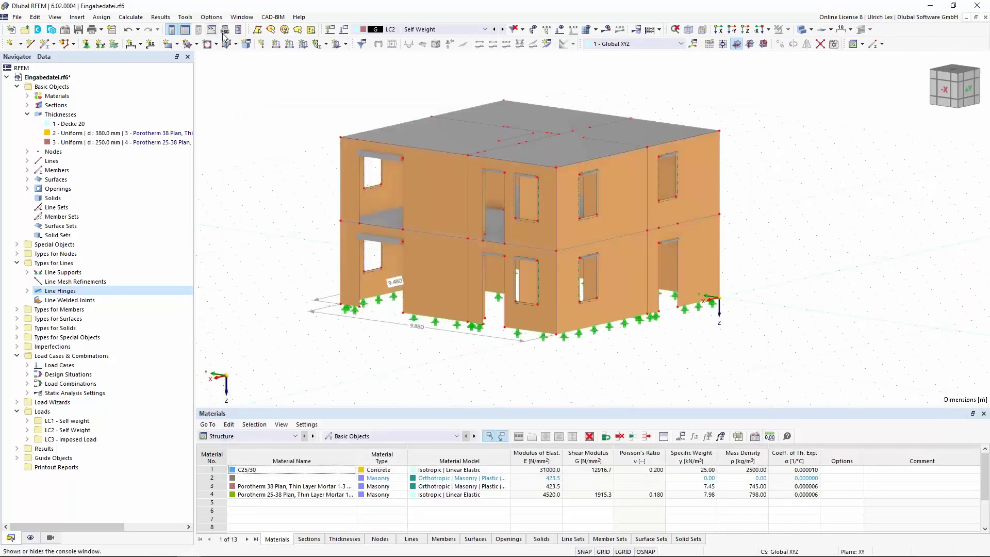
# Display the generated mesh and zoom in and out to inspect it across walls and slabs.
pyautogui.click(135, 17)
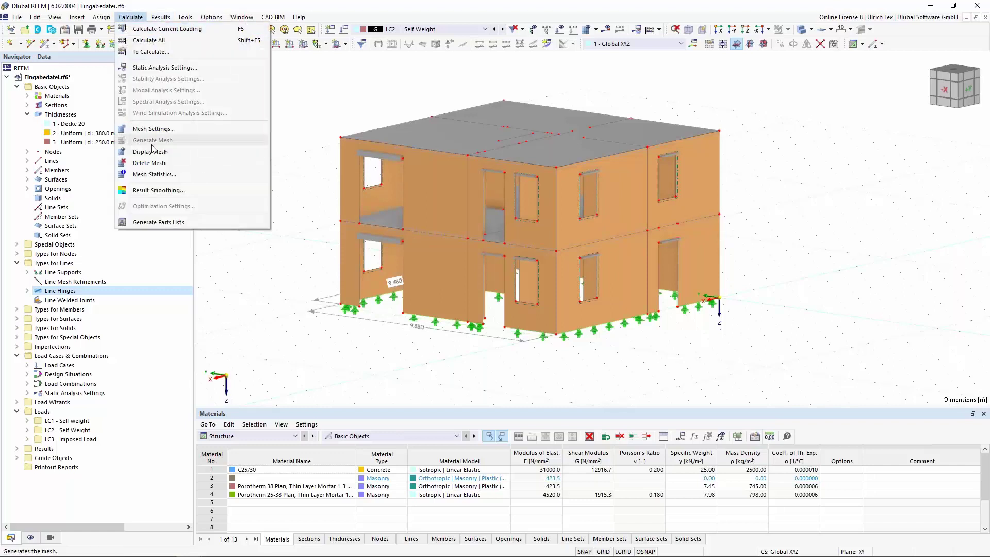
pyautogui.click(171, 157)
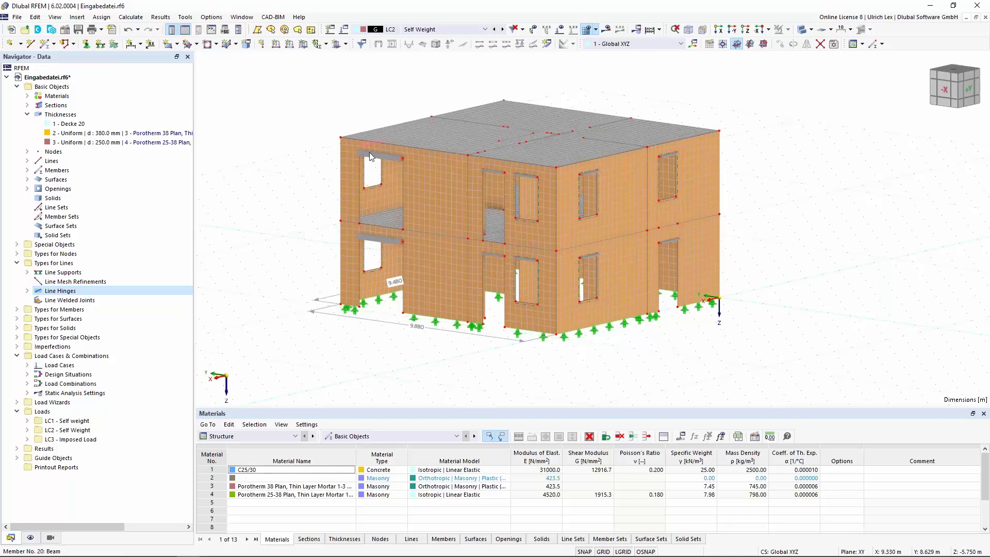
pyautogui.scroll(3, 363, 135)
pyautogui.scroll(-2, 352, 131)
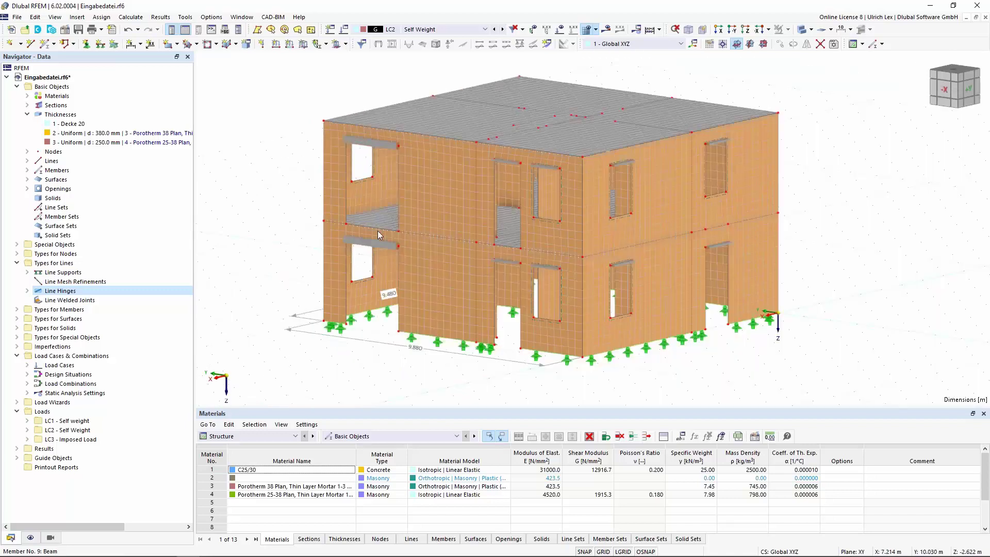
pyautogui.scroll(5, 396, 255)
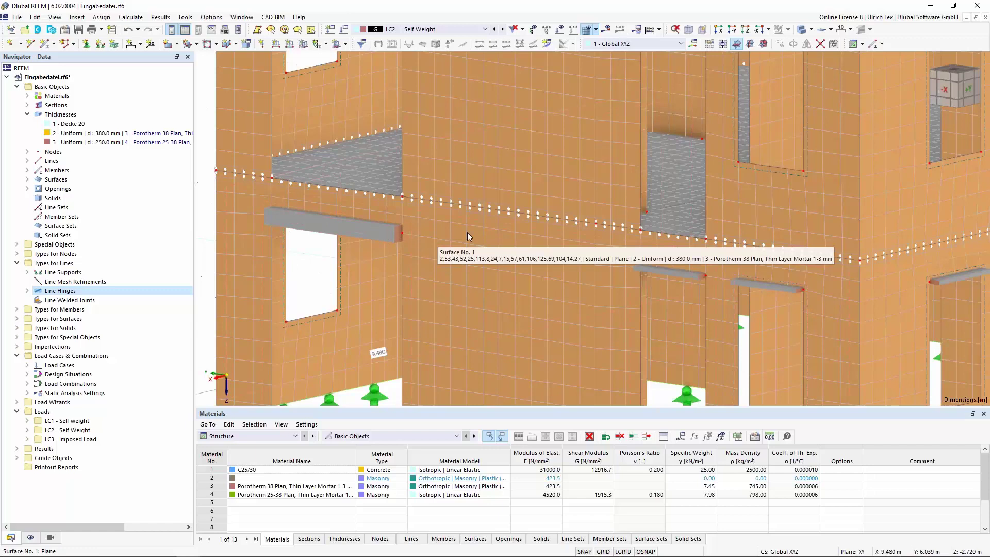
pyautogui.scroll(-2, 467, 232)
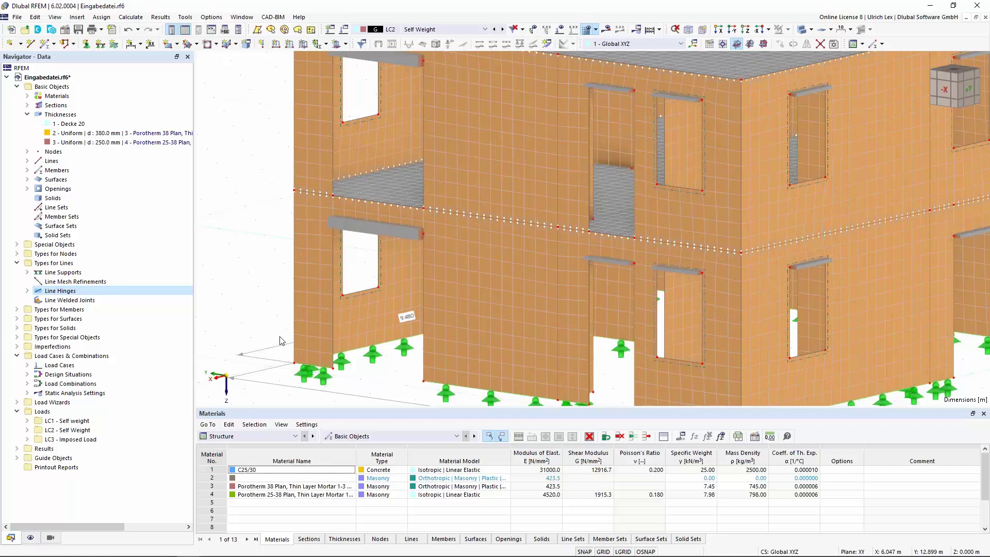
pyautogui.scroll(-1, 280, 340)
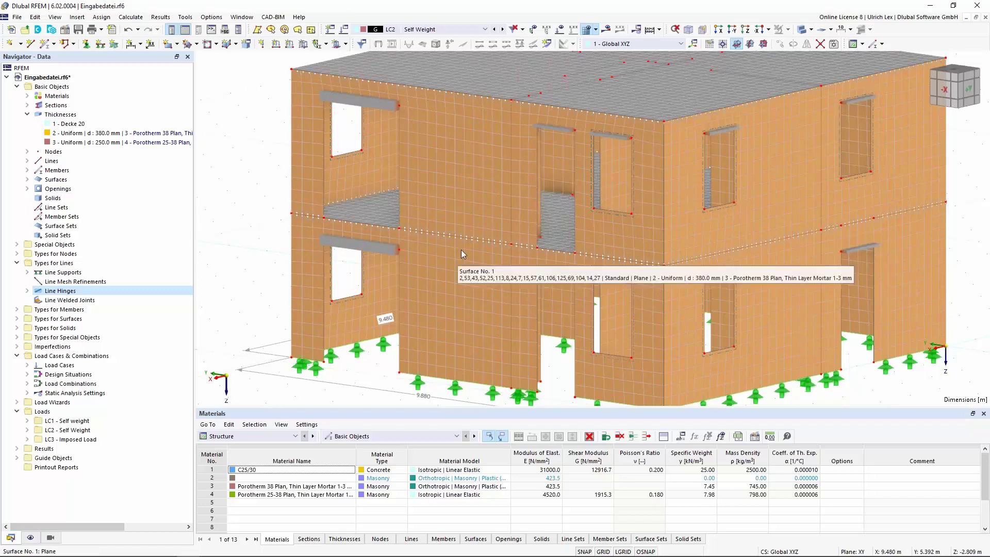
pyautogui.scroll(-1, 454, 254)
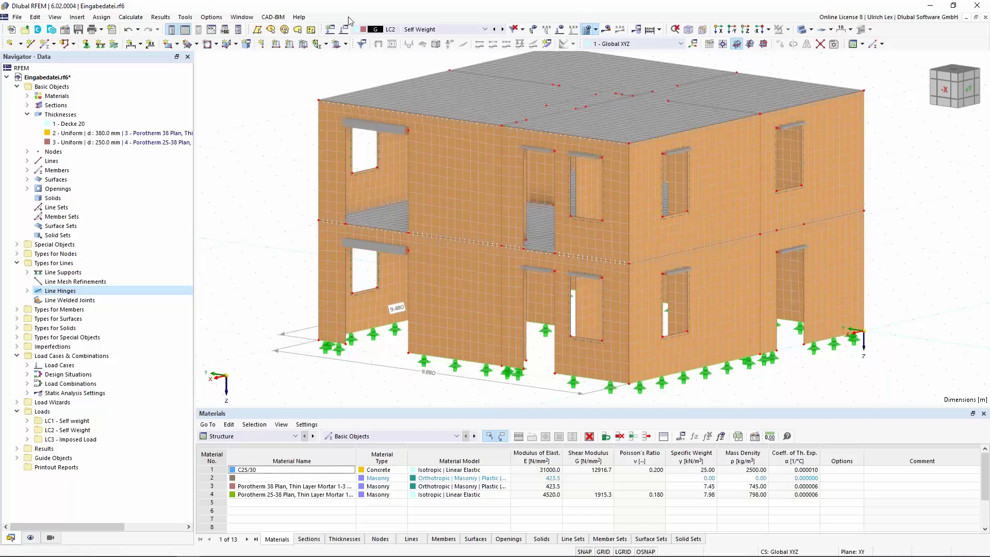
# Open the SA3 Large deformations static analysis settings of load case LC2 Self Weight.
pyautogui.click(340, 47)
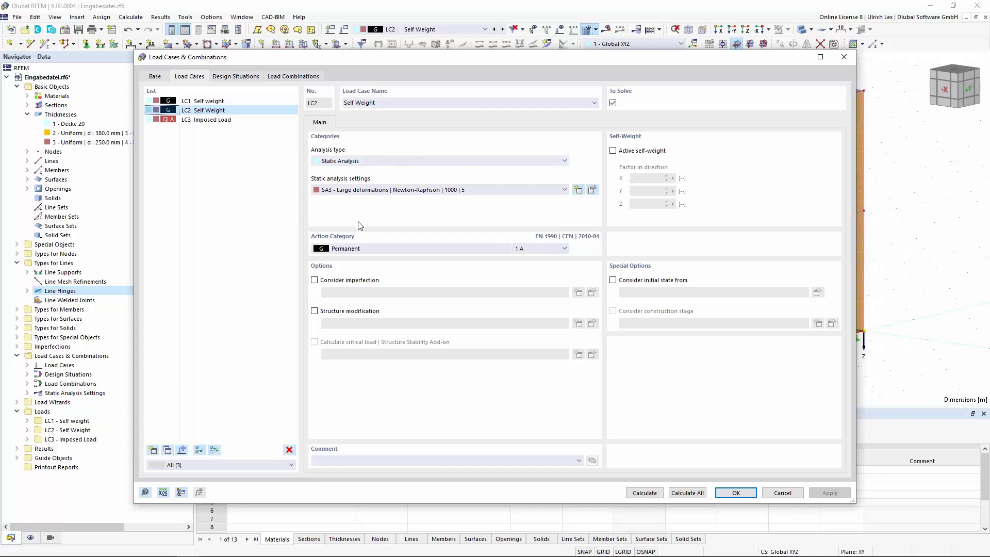
pyautogui.click(593, 190)
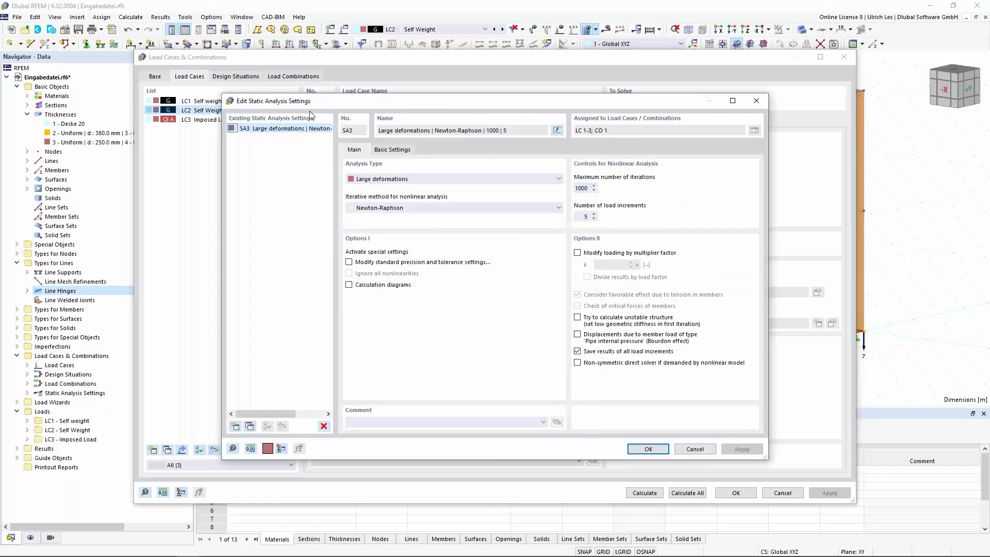
pyautogui.click(445, 180)
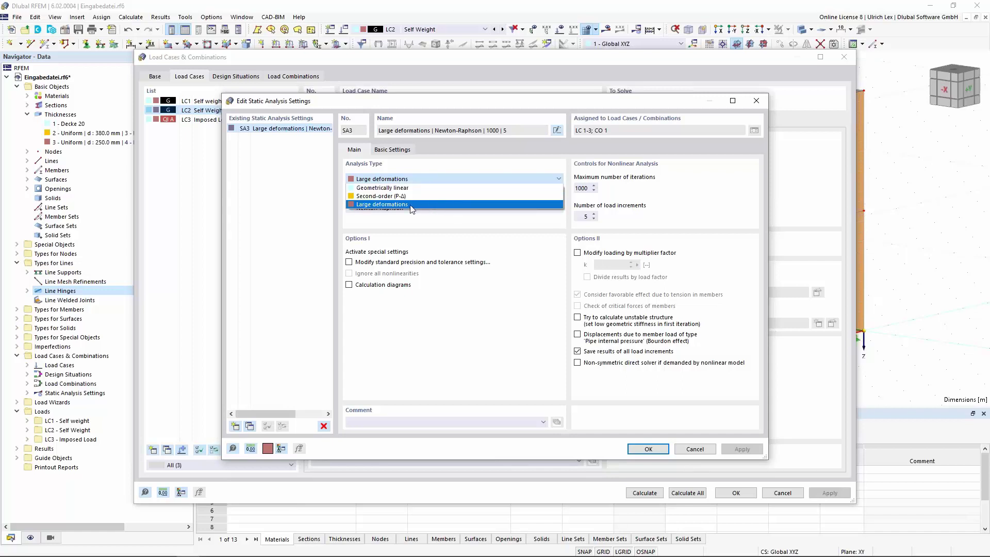
pyautogui.click(441, 167)
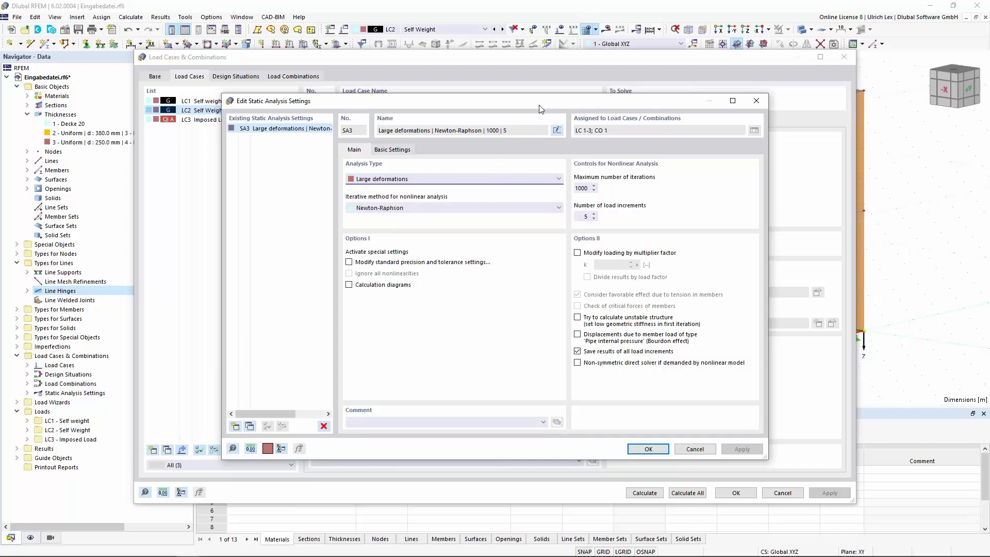
pyautogui.moveTo(541, 103); pyautogui.dragTo(579, 88)
pyautogui.click(483, 163)
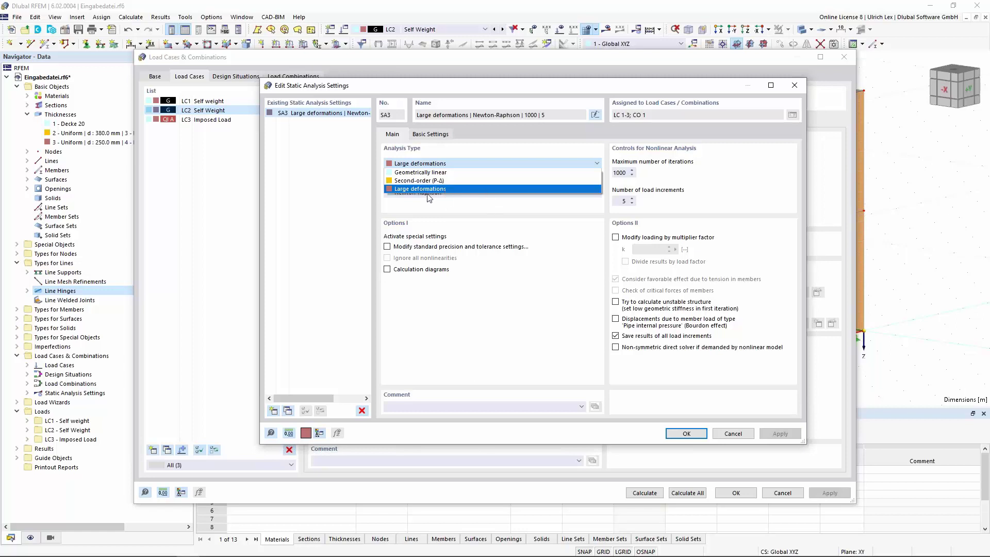
pyautogui.click(436, 191)
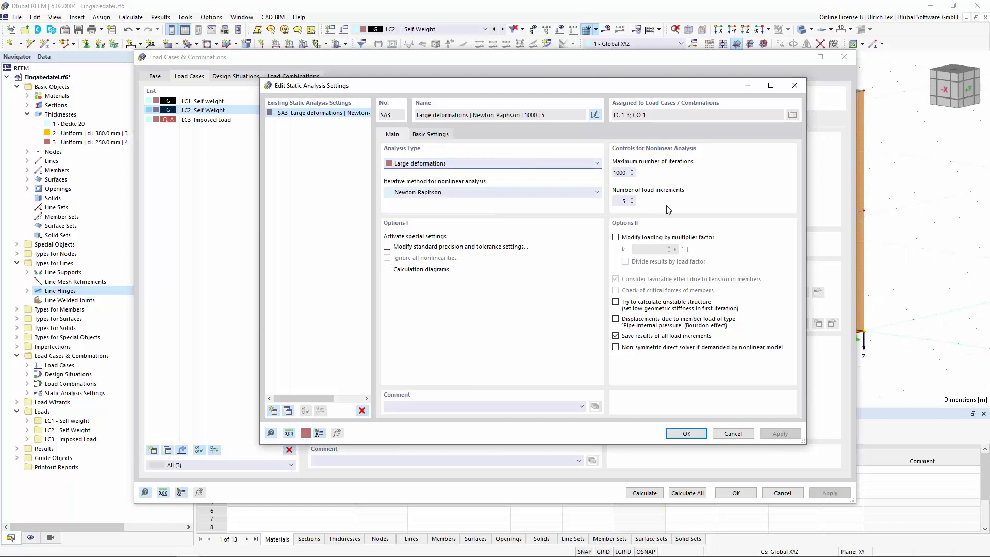
# Review the SA3 Newton-Raphson settings and cancel without changes.
pyautogui.moveTo(701, 89); pyautogui.dragTo(663, 84)
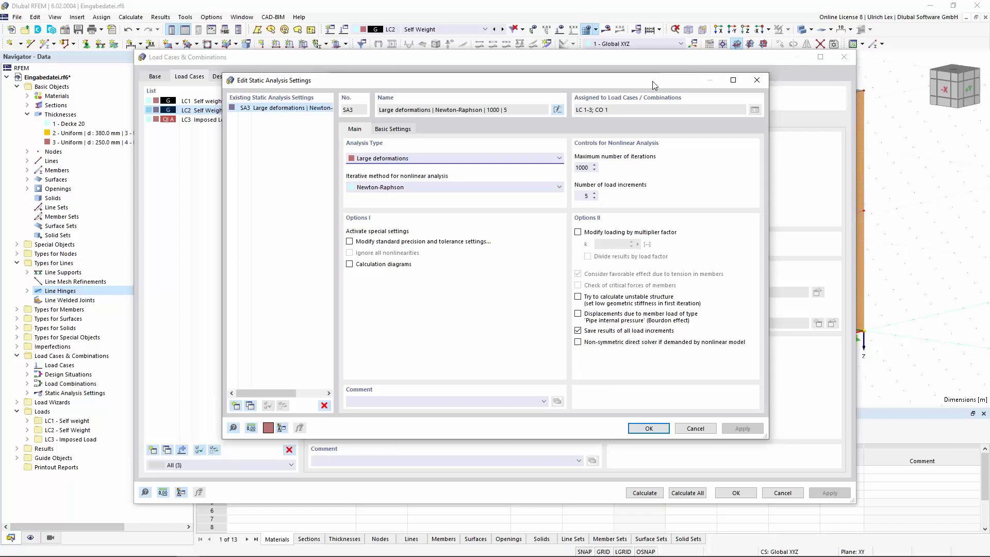
pyautogui.moveTo(652, 81); pyautogui.dragTo(645, 55)
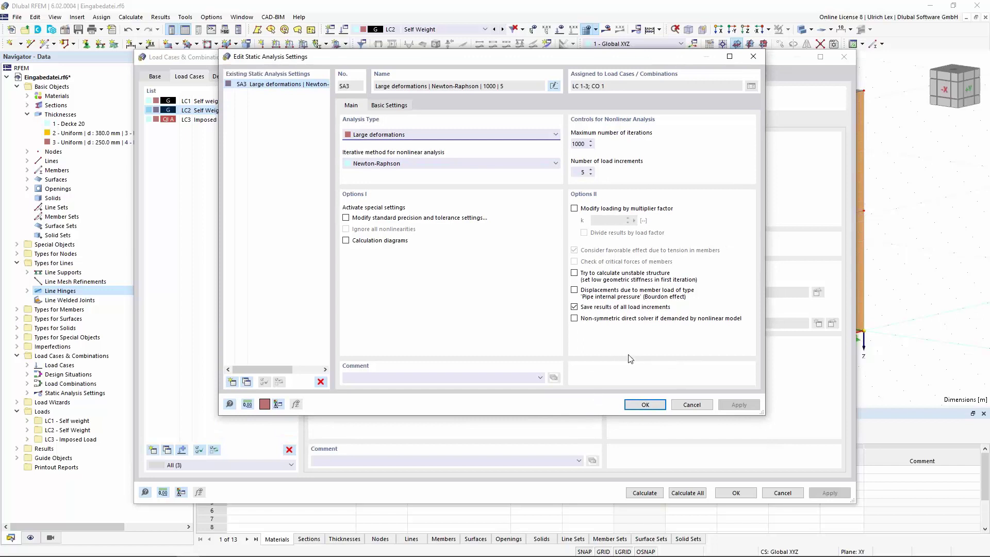
pyautogui.click(679, 407)
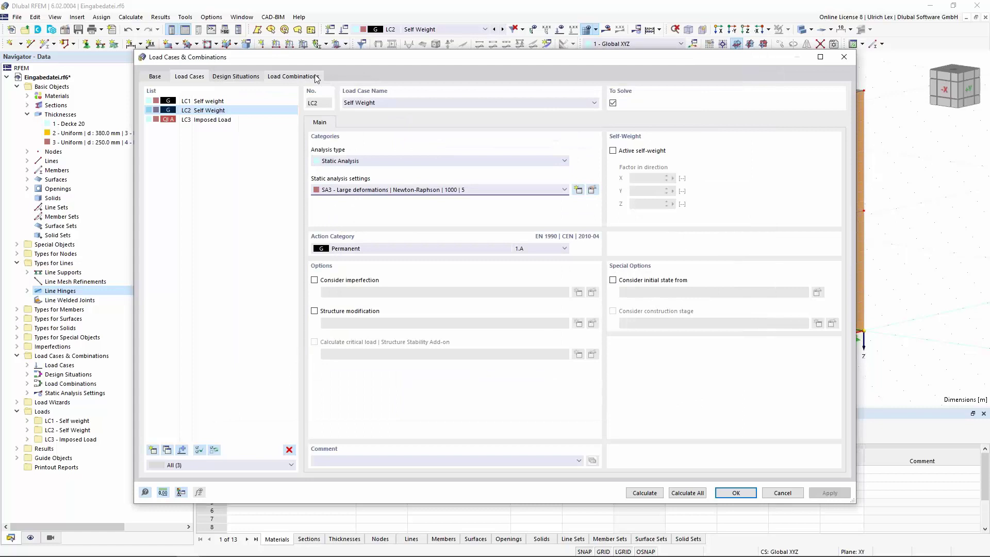
# Confirm the load cases and switch to Berechnungsdatei_m_E.rf6 showing the CO1 deformations.
pyautogui.click(749, 493)
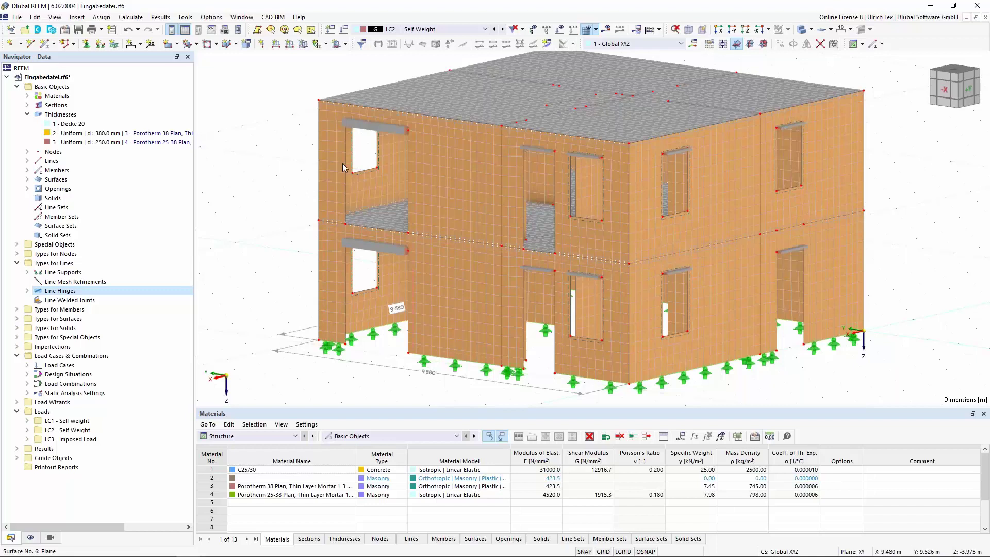
pyautogui.scroll(-2, 407, 245)
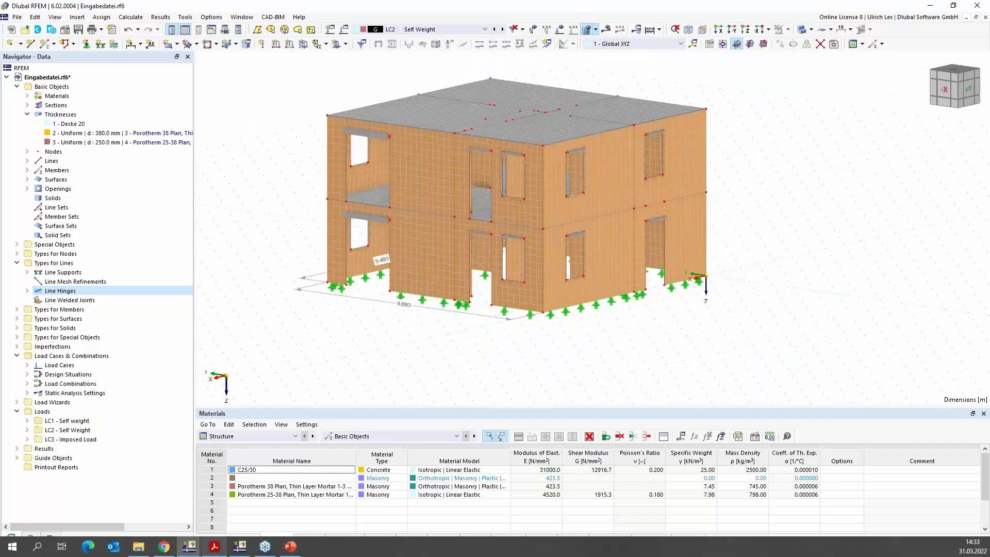
pyautogui.click(247, 549)
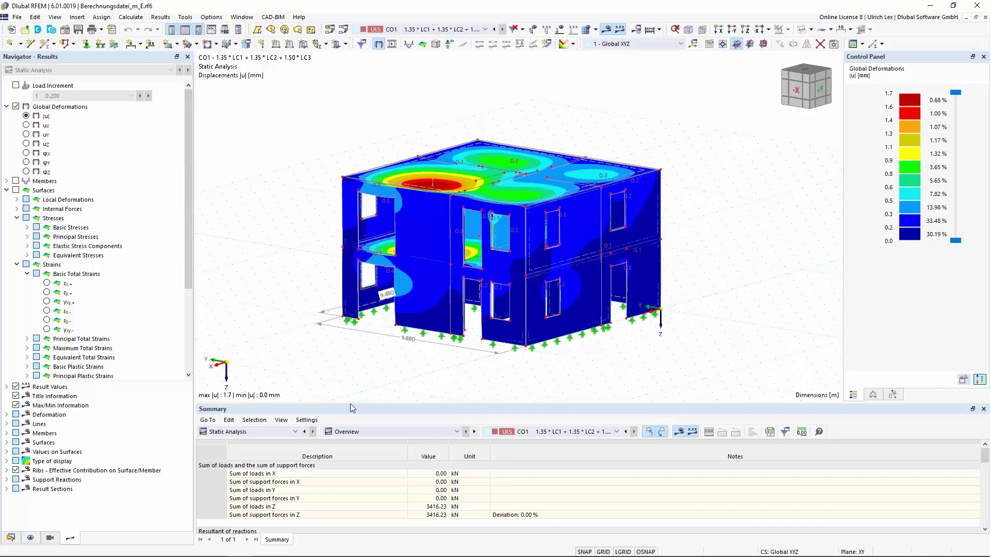
# Enlarge the results summary and 3D view panes, and select the Stresses results group.
pyautogui.moveTo(351, 403); pyautogui.dragTo(242, 323)
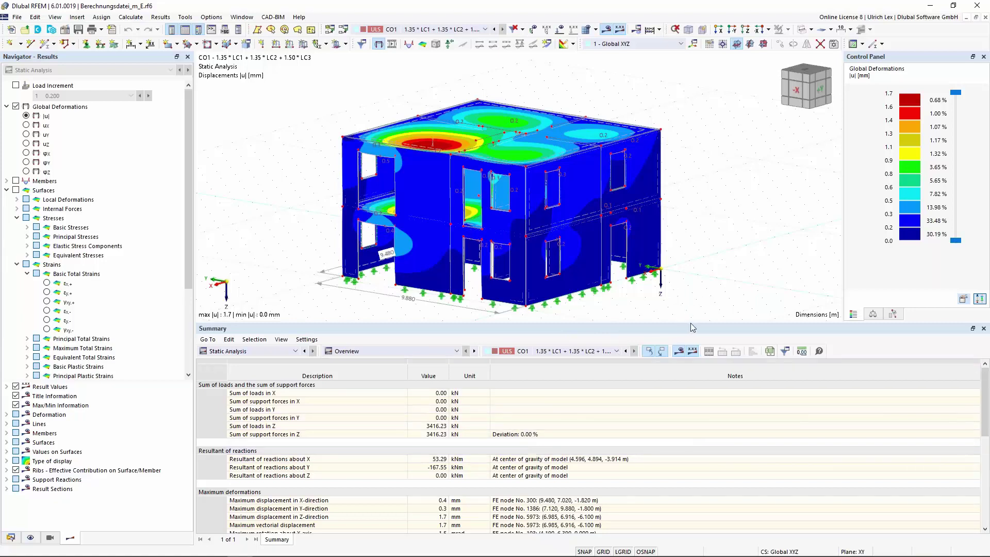
pyautogui.moveTo(691, 324); pyautogui.dragTo(691, 375)
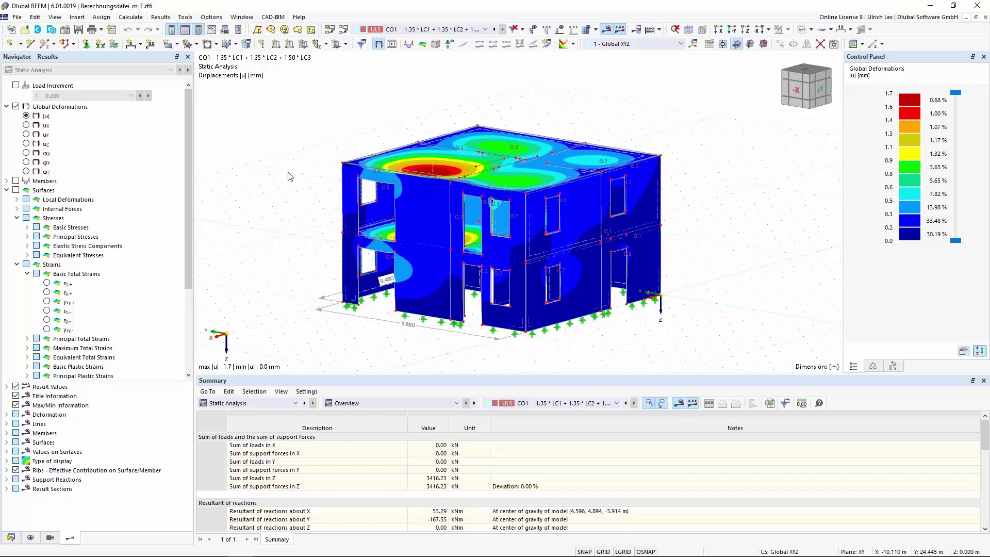
pyautogui.click(60, 221)
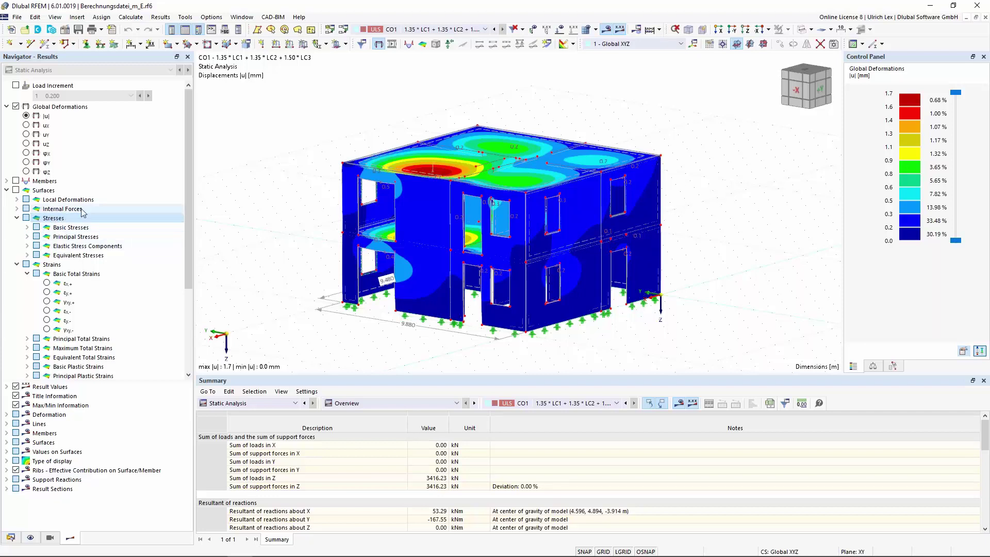
pyautogui.scroll(-2, 78, 226)
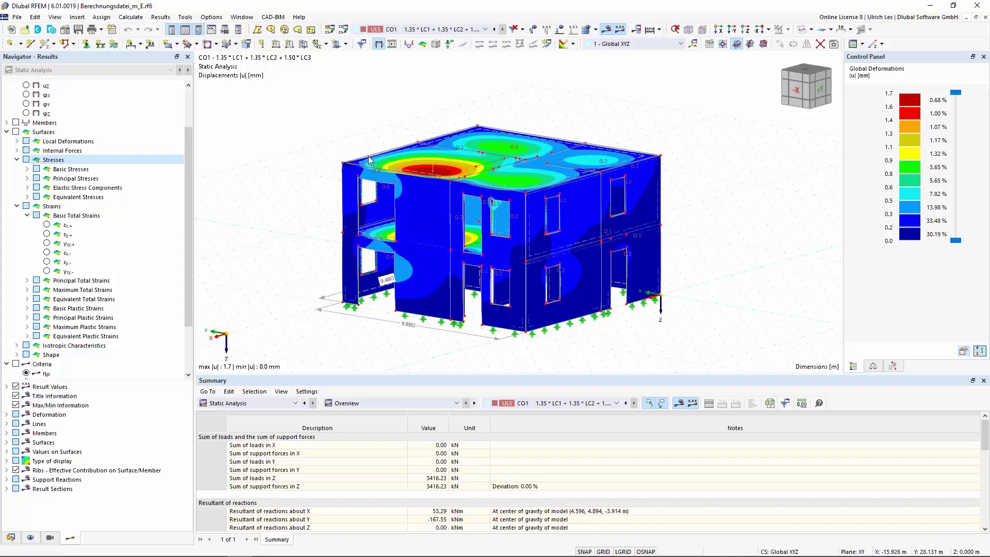
pyautogui.scroll(3, 368, 159)
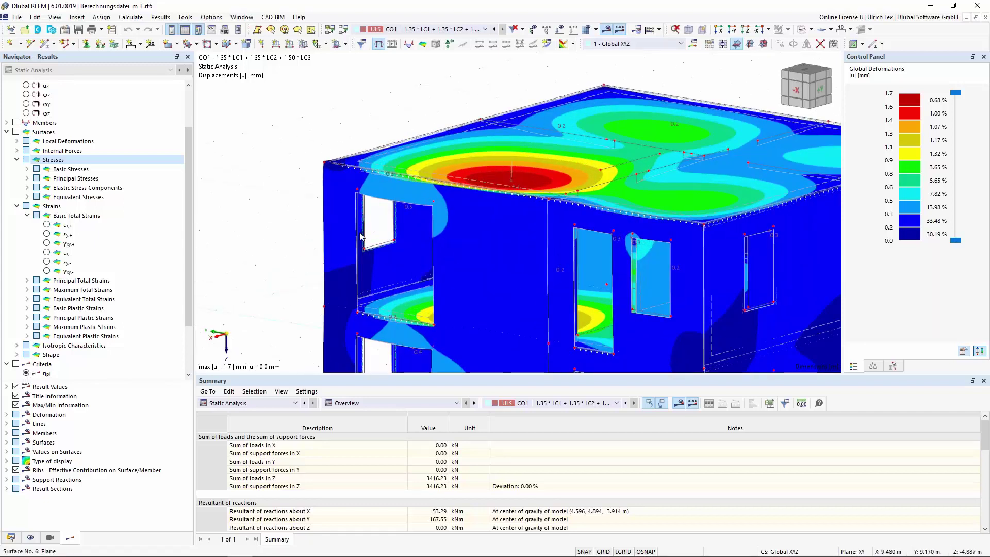
# Isolate the top-left corner roof slab and wall using Visibility by Selected and Related Objects.
pyautogui.click(343, 176)
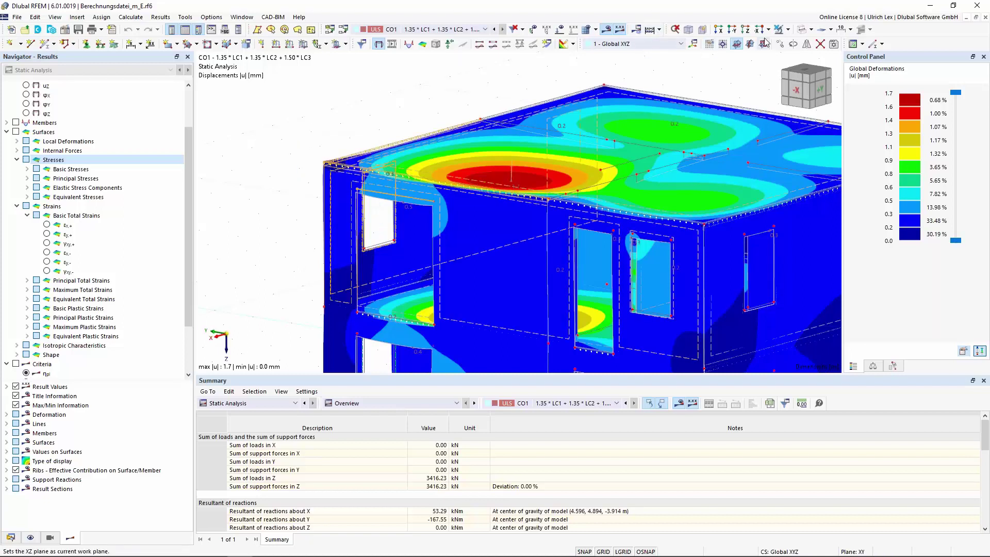
pyautogui.click(787, 29)
pyautogui.click(789, 43)
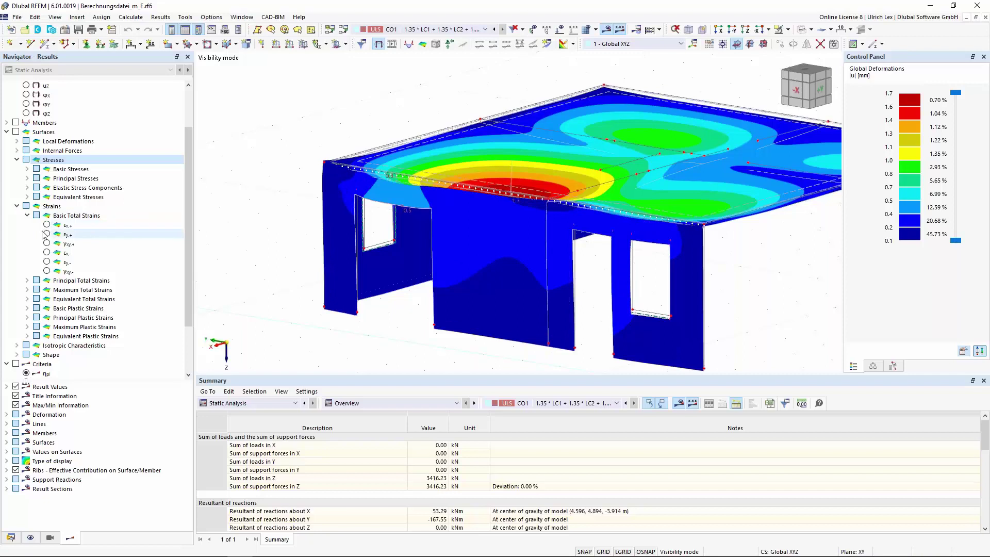
# Step through the εx,- and εy,- basic total strains to εy,+, orbiting to inspect.
pyautogui.click(47, 253)
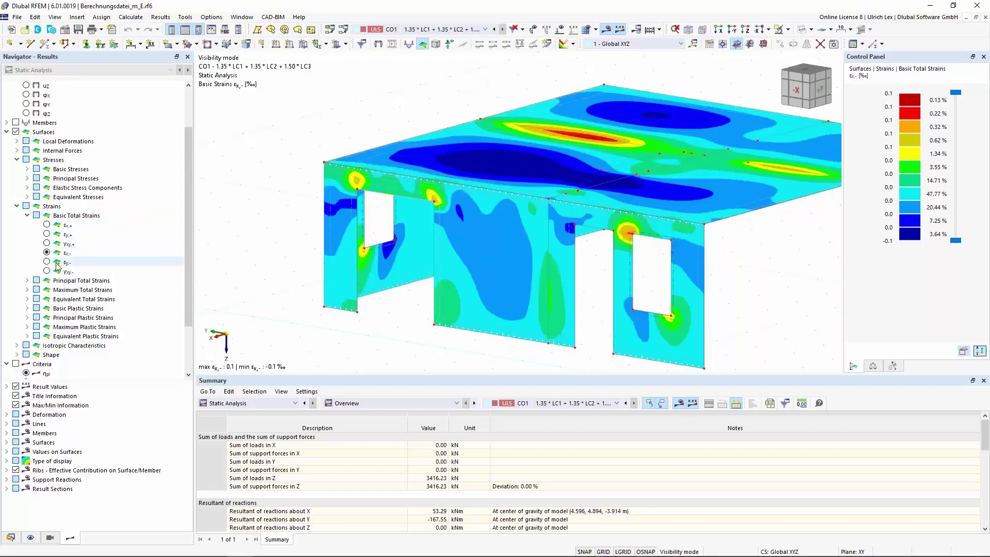
pyautogui.click(47, 263)
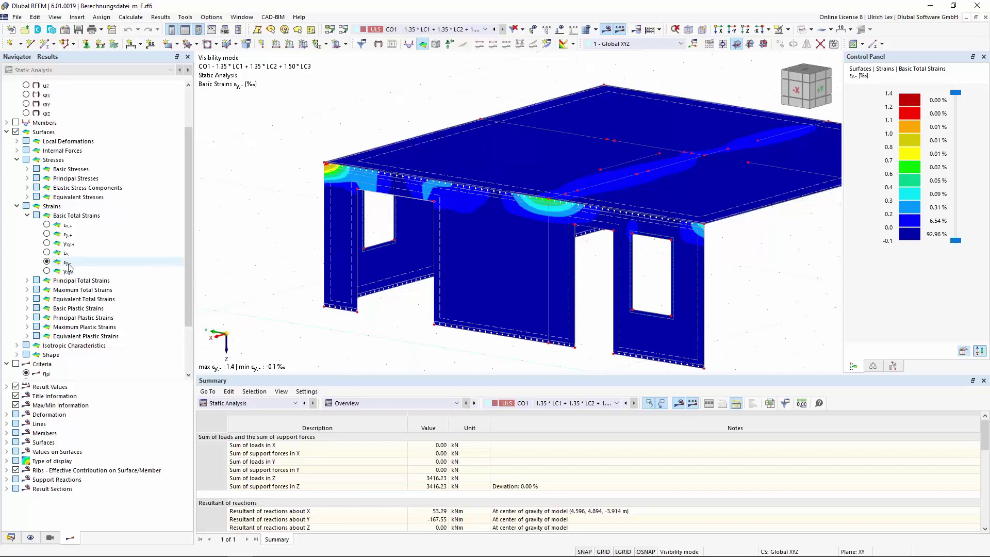
pyautogui.click(47, 234)
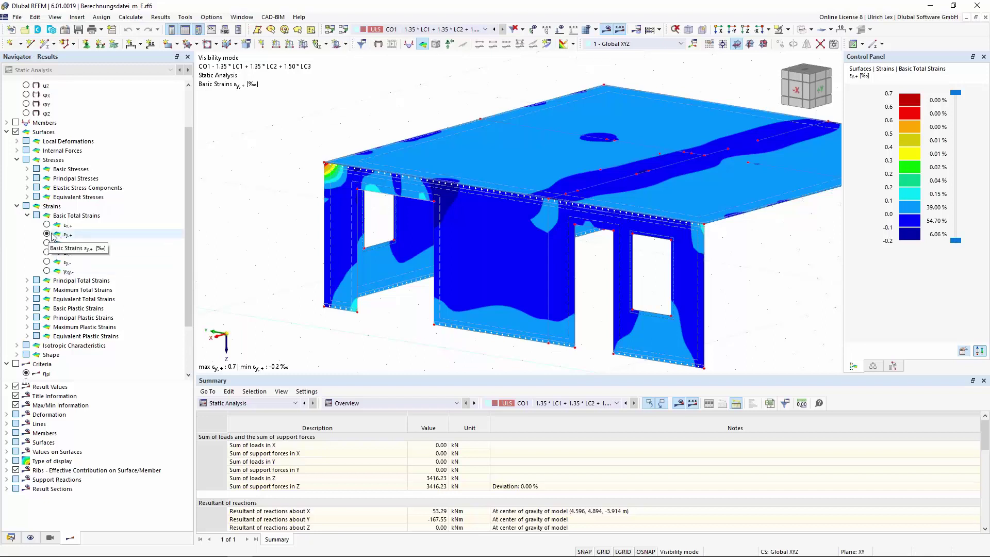
pyautogui.scroll(-2, 282, 180)
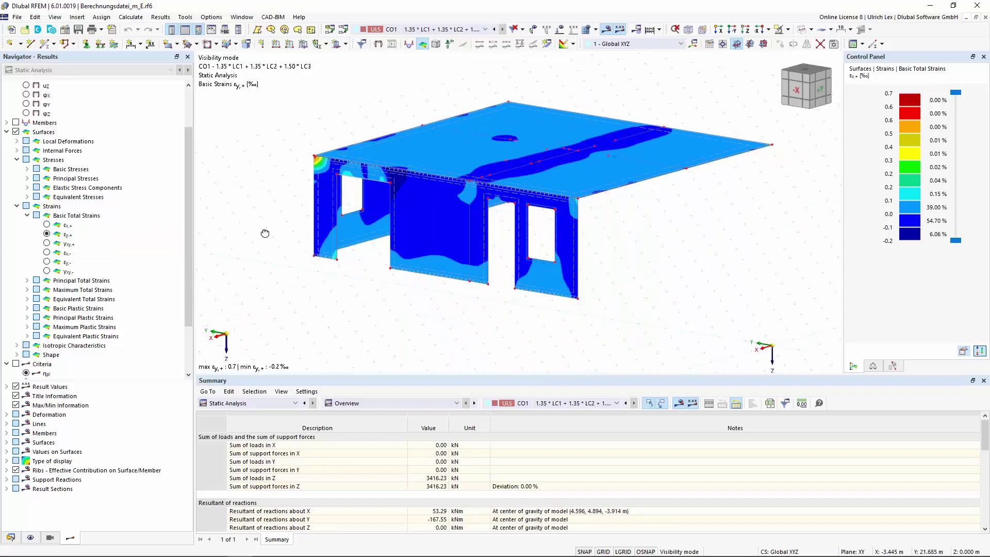
pyautogui.moveTo(265, 234)
pyautogui.keyDown('ctrl'); pyautogui.mouseDown(button='middle')
pyautogui.moveTo(296, 212)
pyautogui.moveTo(285, 203)
pyautogui.moveTo(265, 221)
pyautogui.moveTo(277, 217)
pyautogui.moveTo(271, 243)
pyautogui.mouseUp(button='middle'); pyautogui.keyUp('ctrl')
pyautogui.scroll(-1, 271, 243)
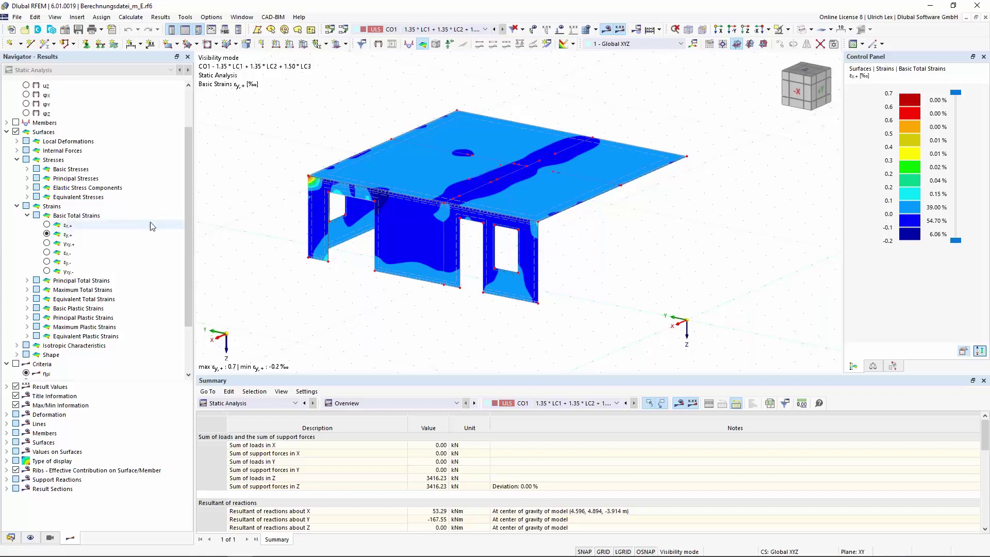
pyautogui.scroll(-1, 156, 199)
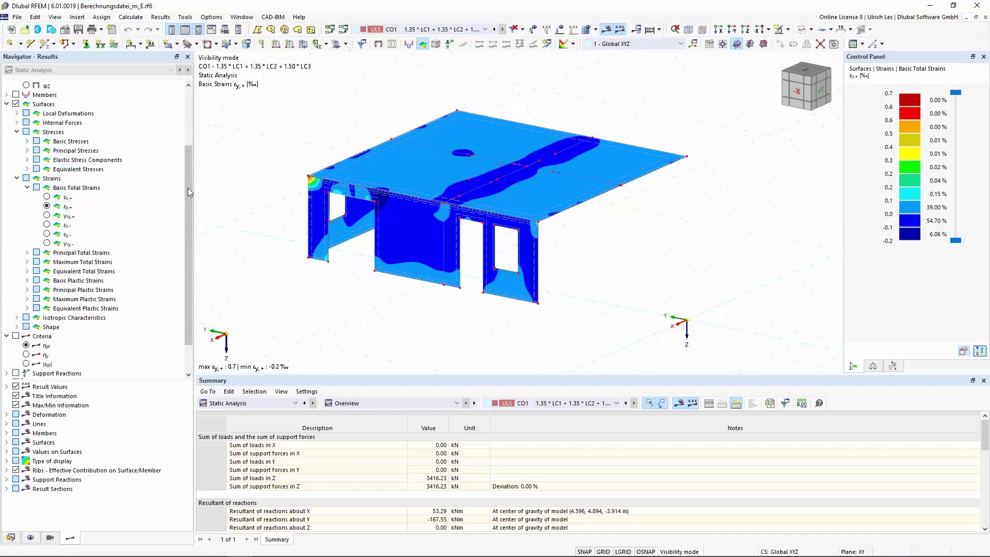
# Display the ηpl nonlinearity rate contours and cancel visibility mode to show the whole house.
pyautogui.click(16, 337)
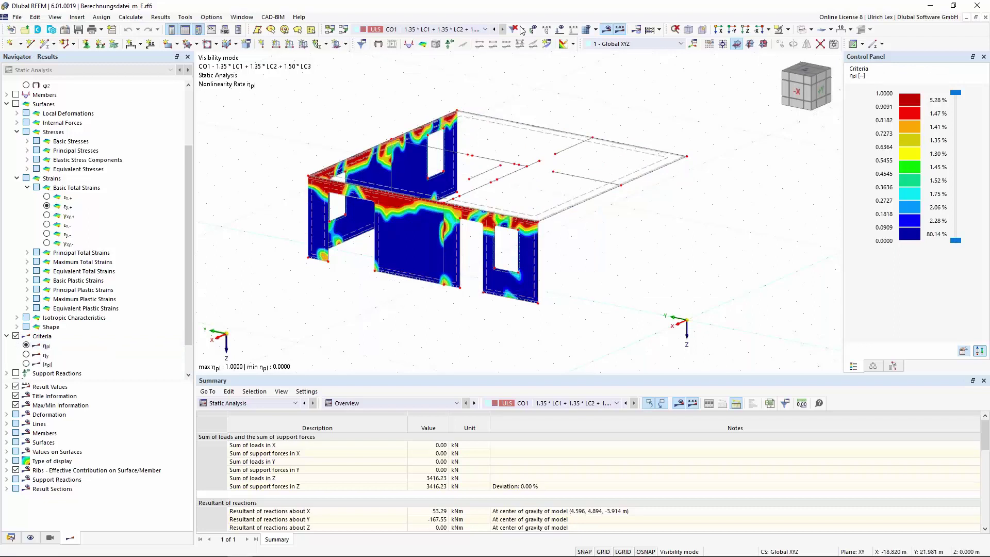
pyautogui.click(787, 30)
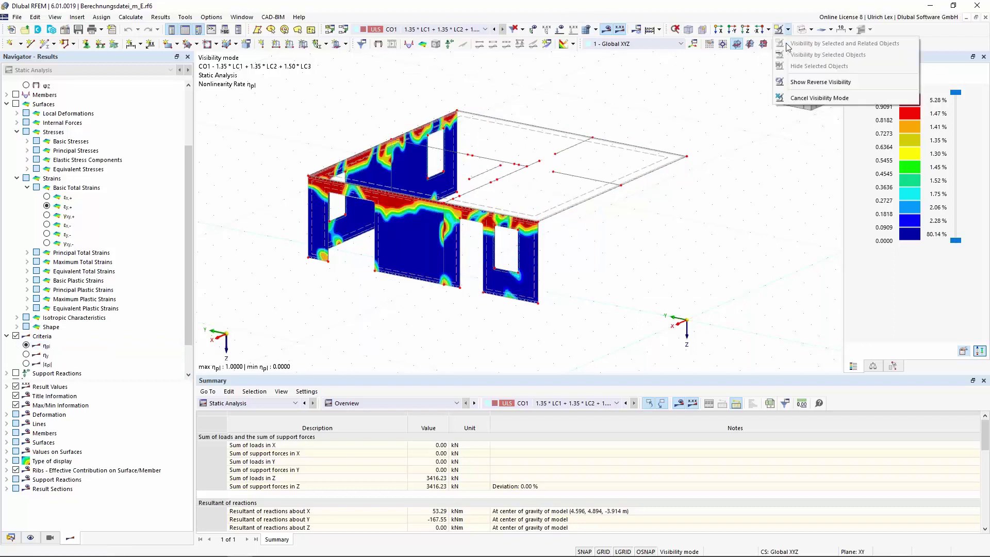
pyautogui.click(785, 98)
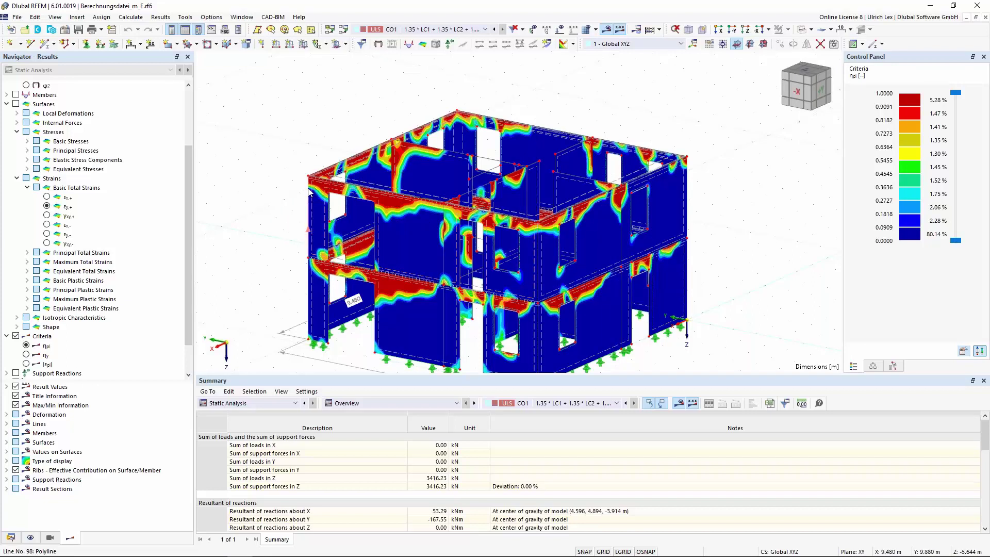
pyautogui.moveTo(320, 189)
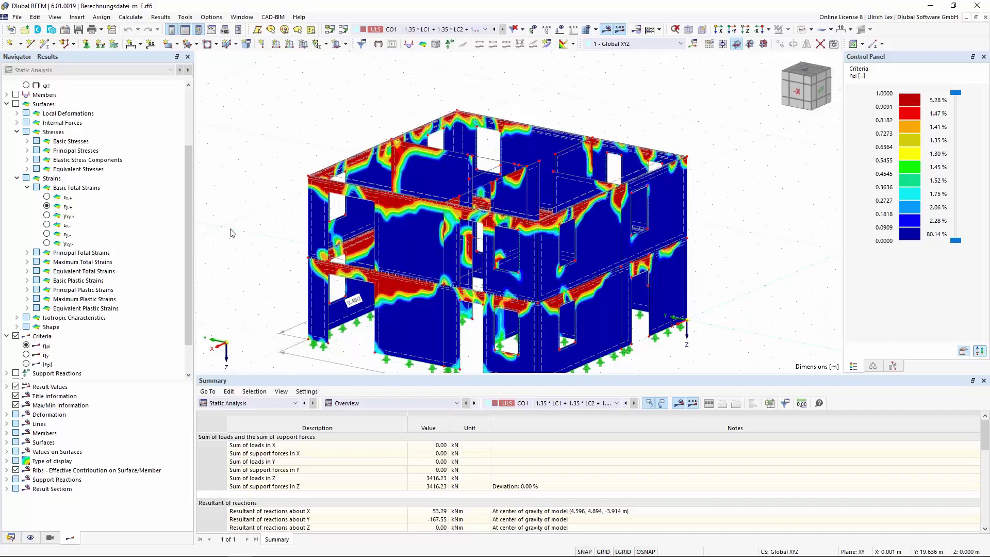
pyautogui.scroll(-1, 515, 86)
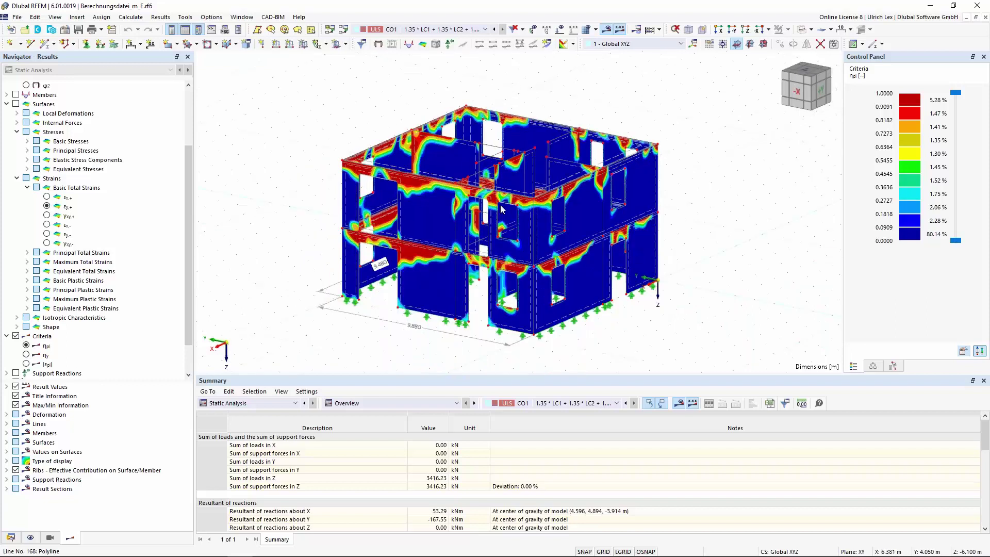
pyautogui.scroll(1, 554, 340)
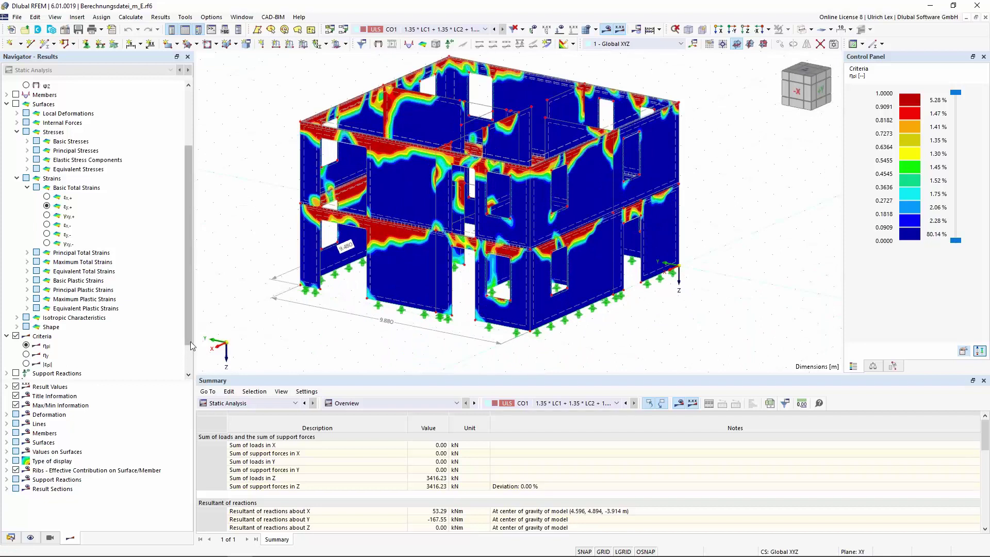
pyautogui.moveTo(191, 341); pyautogui.dragTo(192, 368)
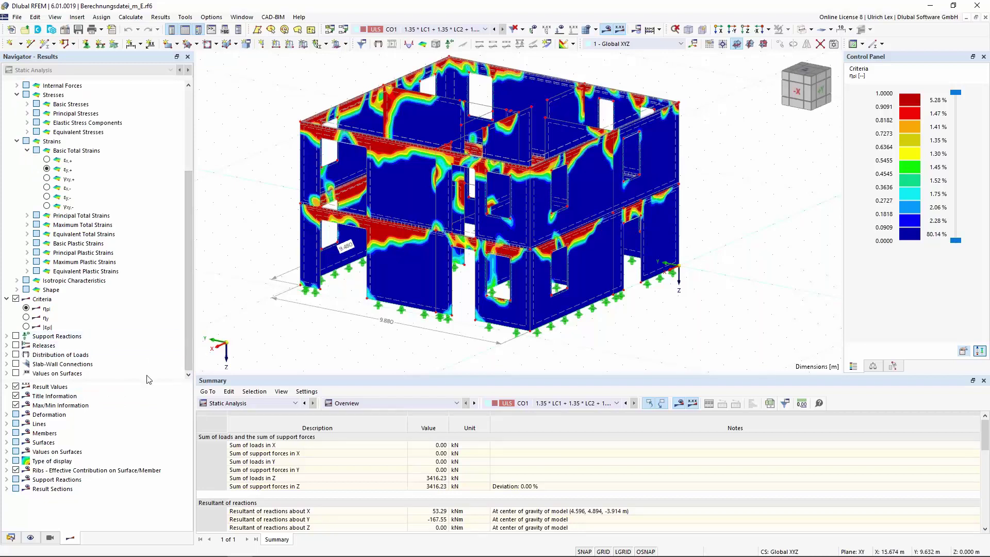
# Switch the navigator to the model data tree and orbit the building to another side.
pyautogui.click(11, 537)
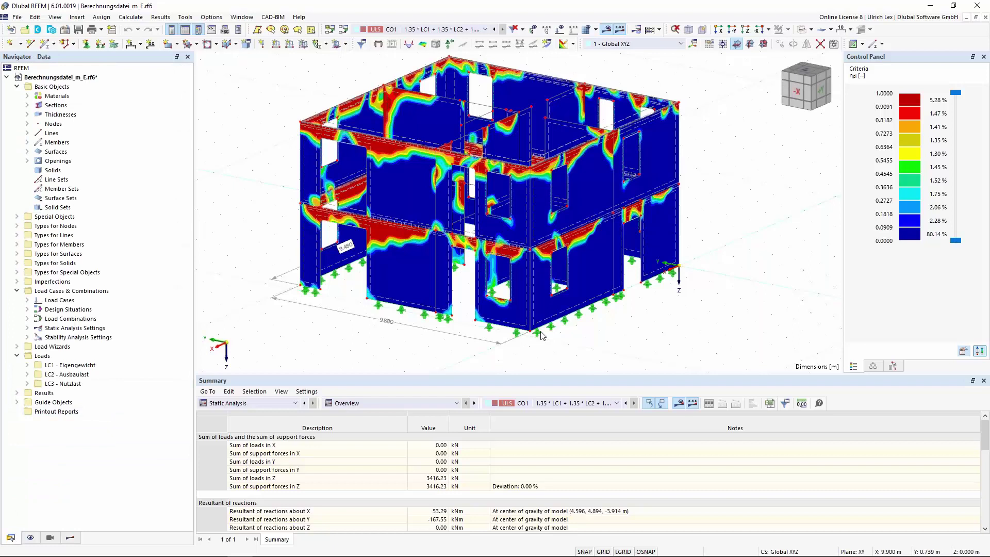
pyautogui.keyDown('ctrl'); pyautogui.moveTo(694, 315); pyautogui.dragTo(464, 308, button='middle'); pyautogui.keyUp('ctrl')
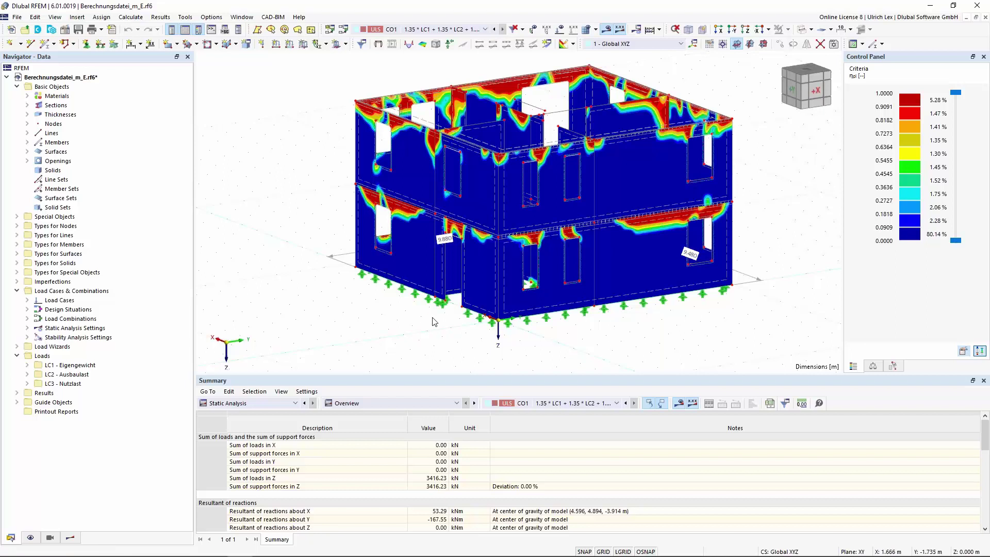
pyautogui.scroll(1, 433, 321)
pyautogui.scroll(-3, 464, 294)
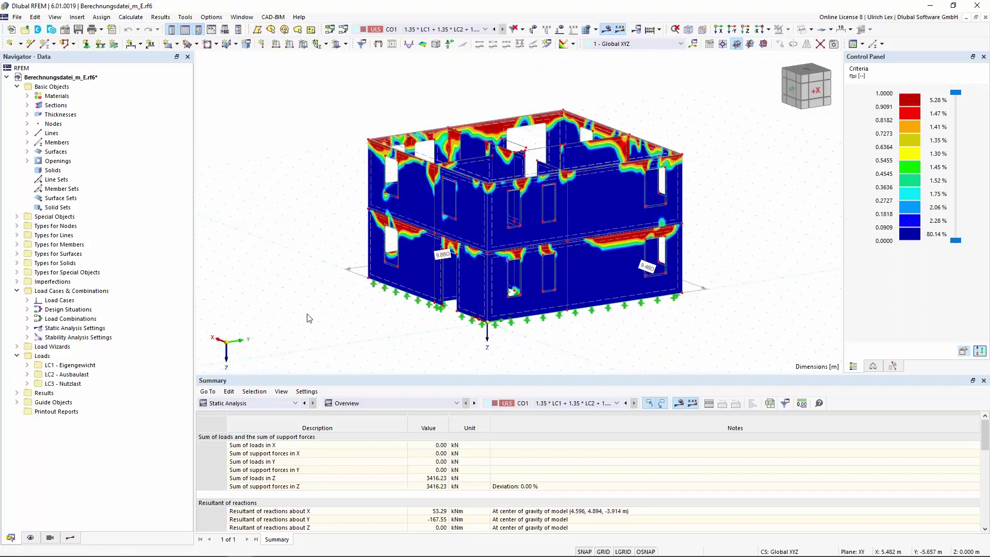
# Switch to the Stabilität_mit_E model window and orbit the house to another isometric view.
pyautogui.moveTo(225, 554)
pyautogui.click(191, 549)
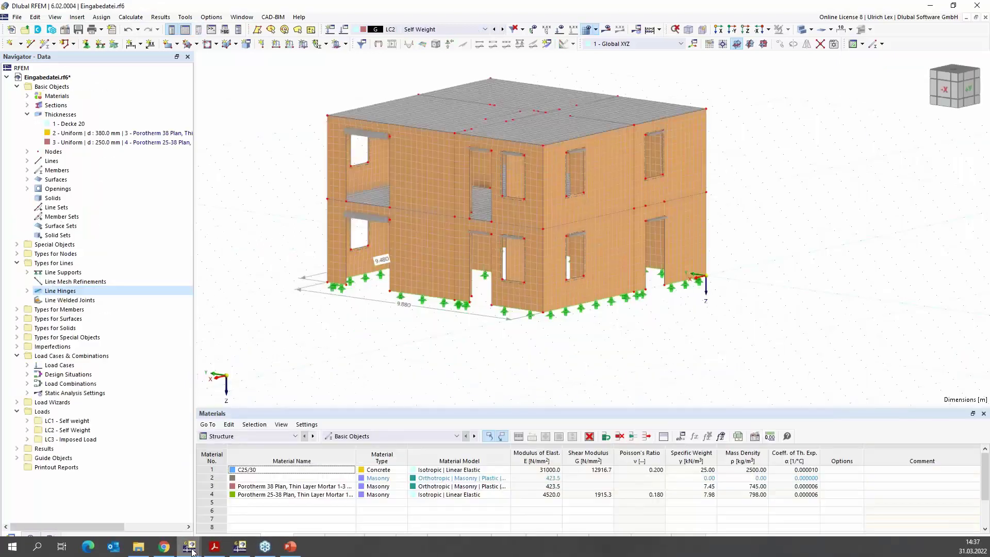
pyautogui.click(309, 508)
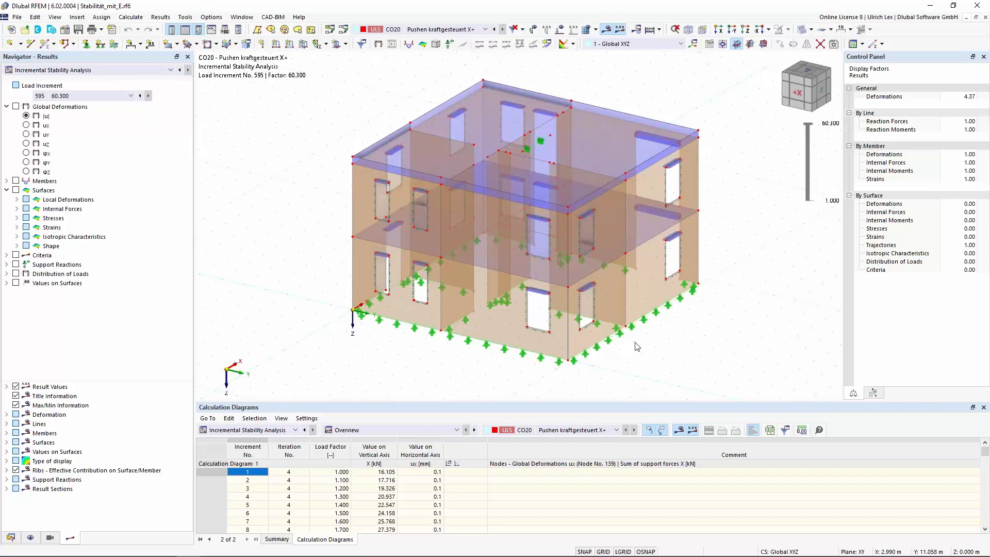
pyautogui.keyDown('ctrl'); pyautogui.moveTo(453, 310); pyautogui.dragTo(527, 377, button='middle'); pyautogui.keyUp('ctrl')
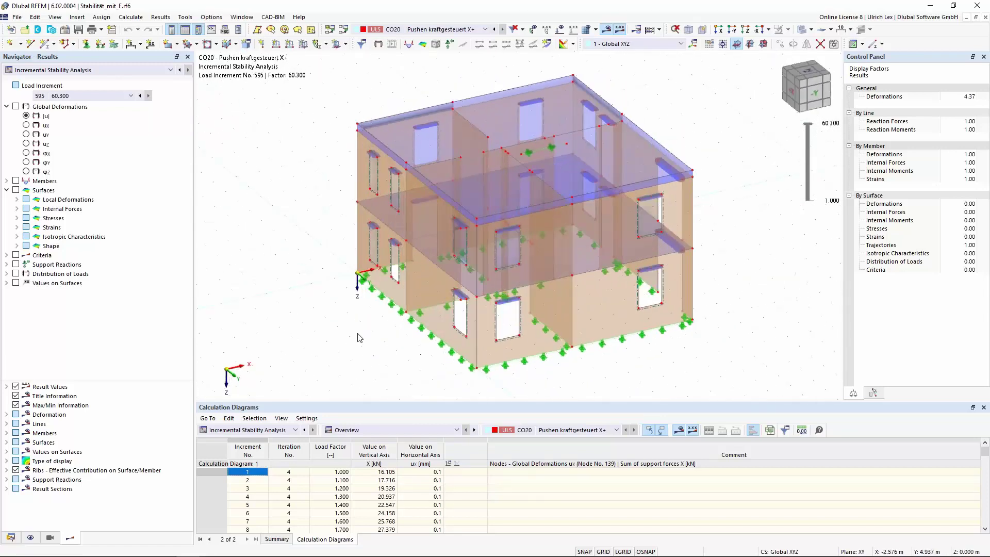
# Review the enabled add-ons in the model's base data and close without changes.
pyautogui.click(63, 35)
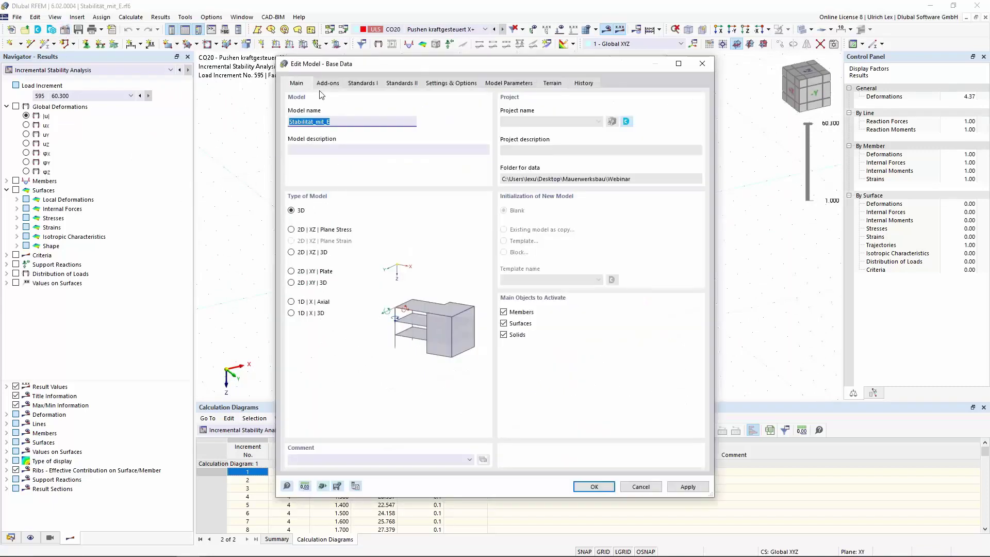
pyautogui.click(327, 84)
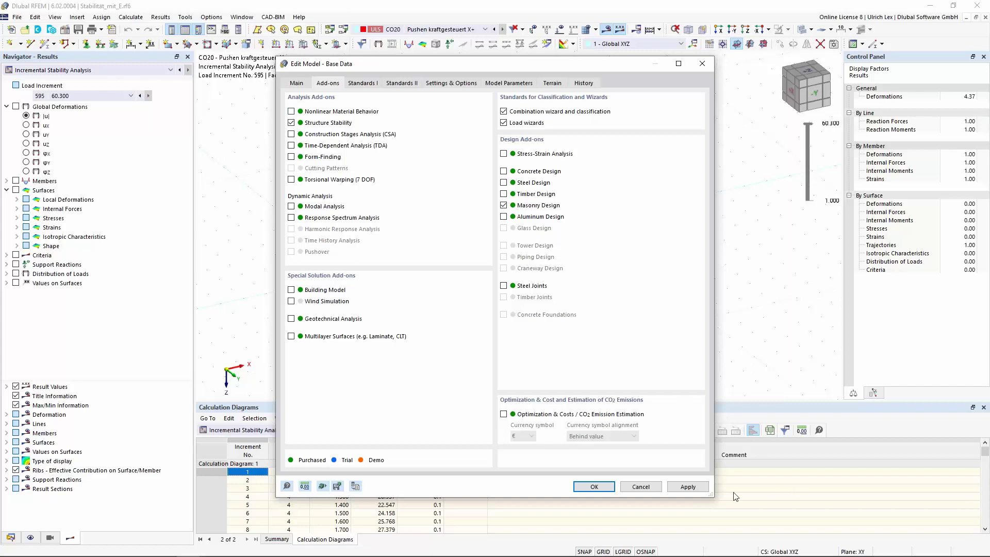
pyautogui.click(641, 487)
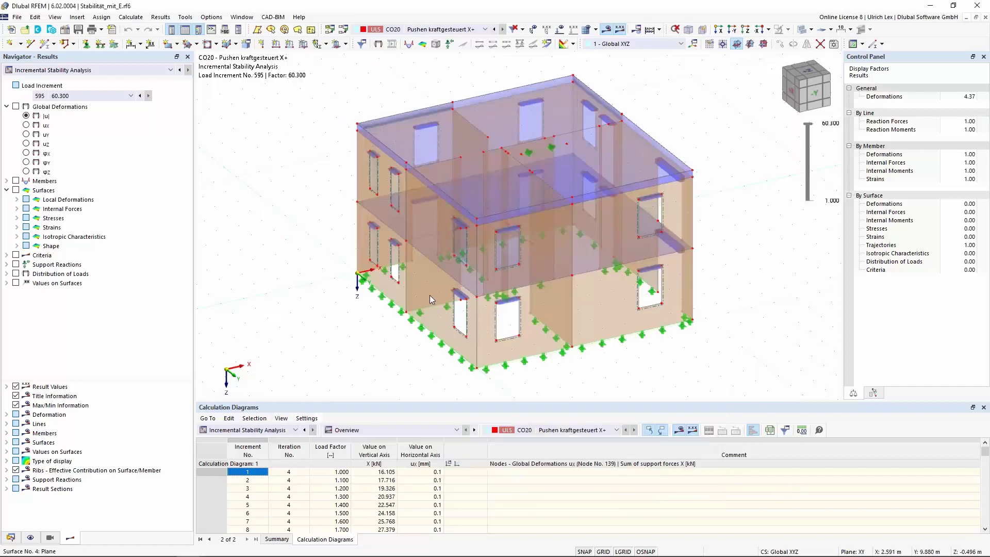
# Rotate the house to a new isometric orientation.
pyautogui.moveTo(370, 351); pyautogui.dragTo(395, 339, button='middle')
pyautogui.rightClick(394, 339)
pyautogui.click(317, 283)
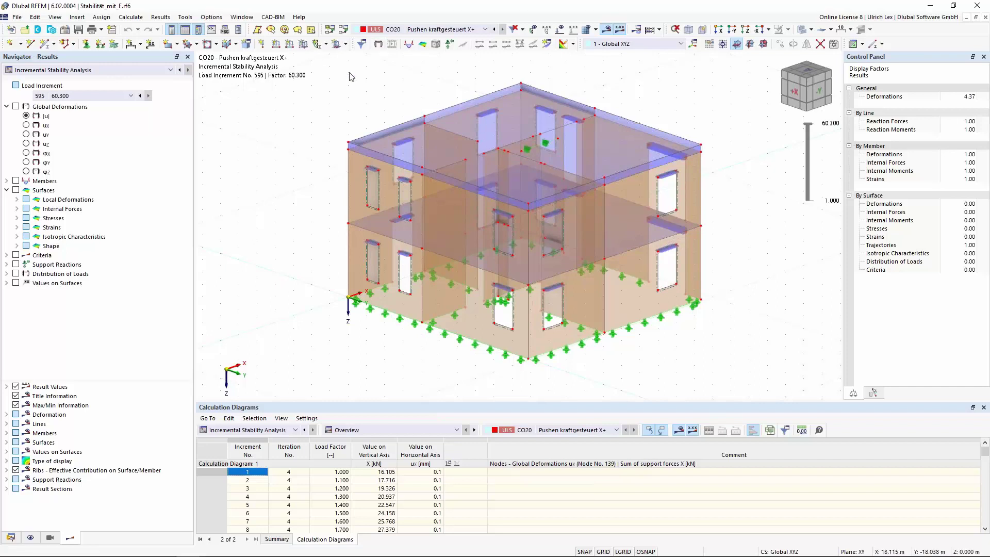
# Review the defined load cases in Load Cases & Combinations, then close unchanged.
pyautogui.click(344, 31)
pyautogui.click(191, 47)
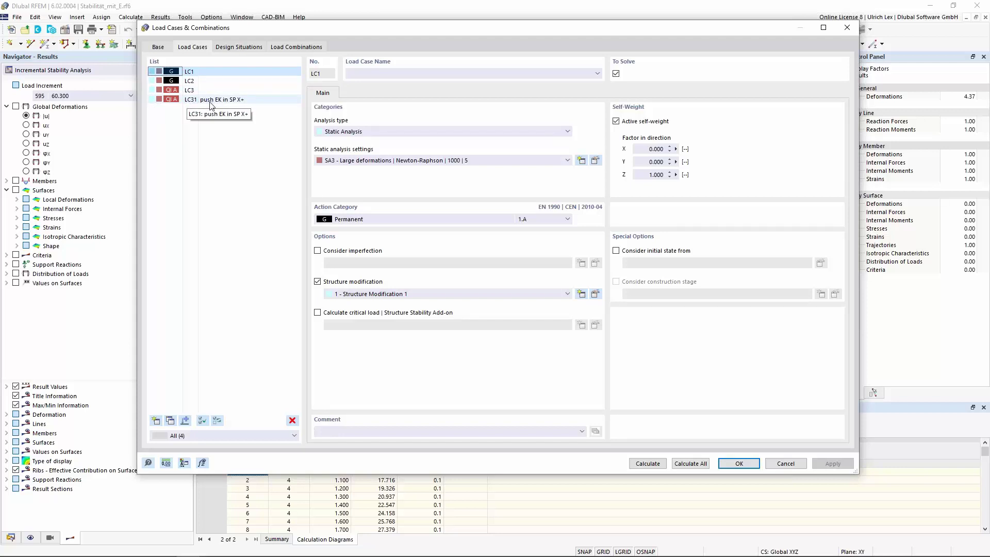
pyautogui.click(785, 464)
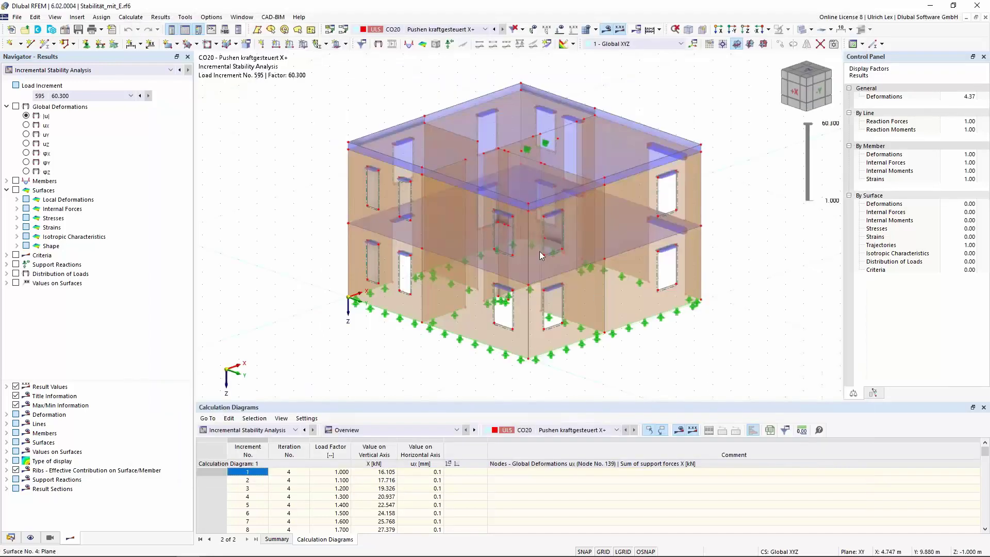
# Choose push load case LC31, show its loads, and rotate the house to a front view.
pyautogui.click(439, 30)
pyautogui.press('Escape')
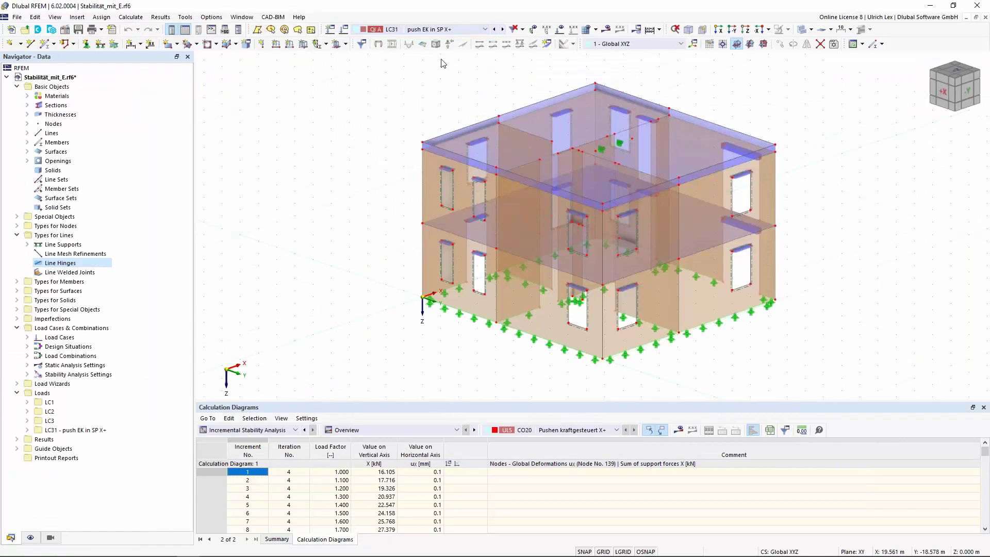
pyautogui.click(560, 29)
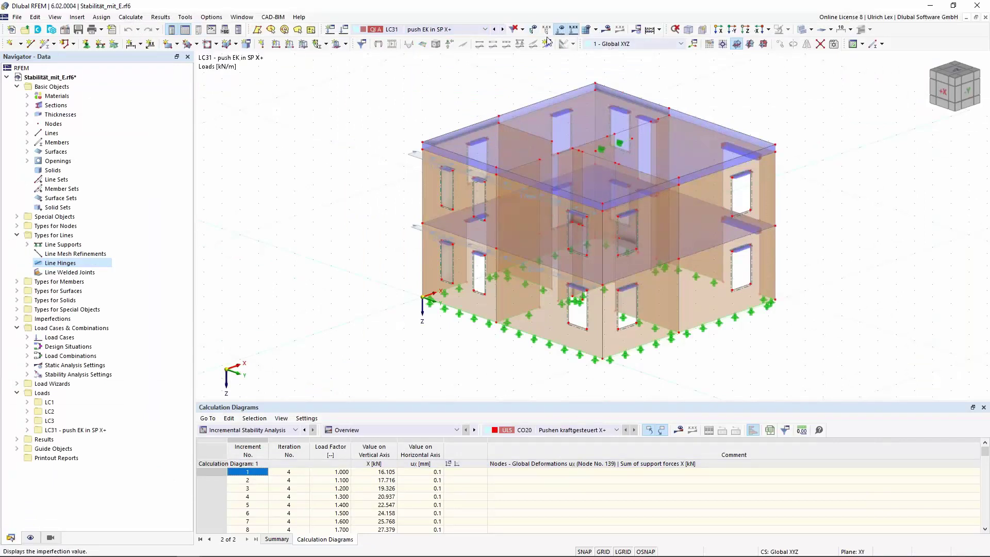
pyautogui.keyDown('ctrl'); pyautogui.moveTo(603, 330); pyautogui.dragTo(705, 317, button='middle'); pyautogui.keyUp('ctrl')
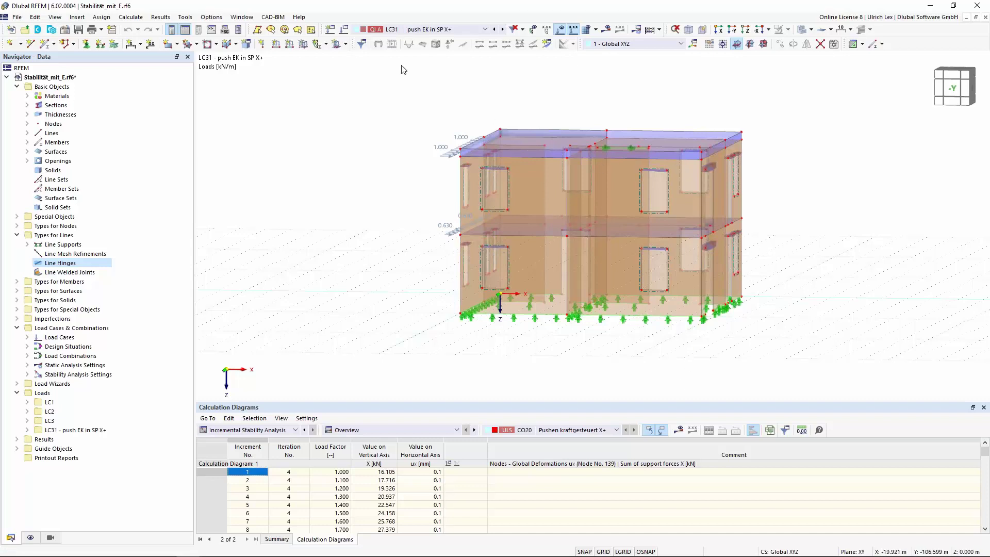
# Inspect load combinations CO13 and CO20, then open CO20's ST1 stability analysis settings.
pyautogui.click(343, 30)
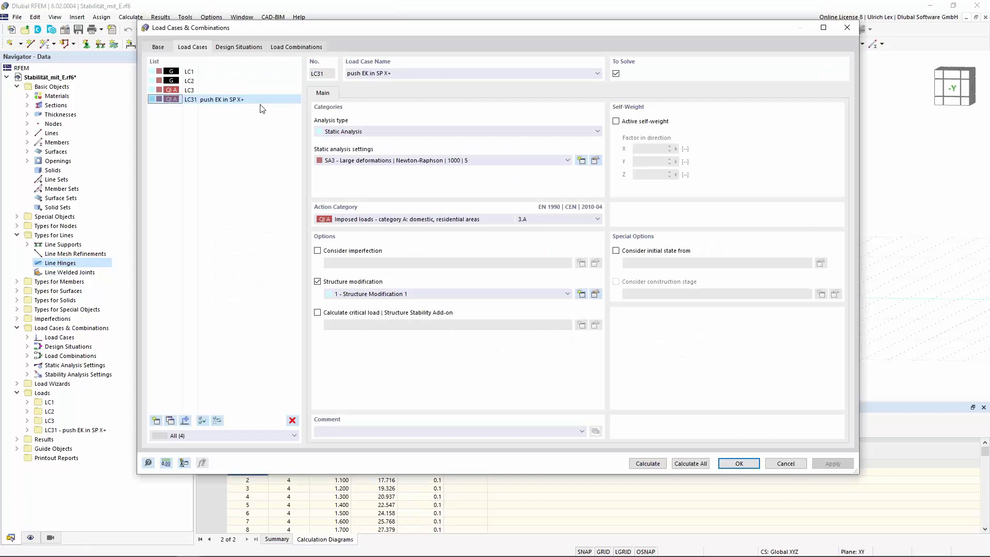
pyautogui.click(271, 47)
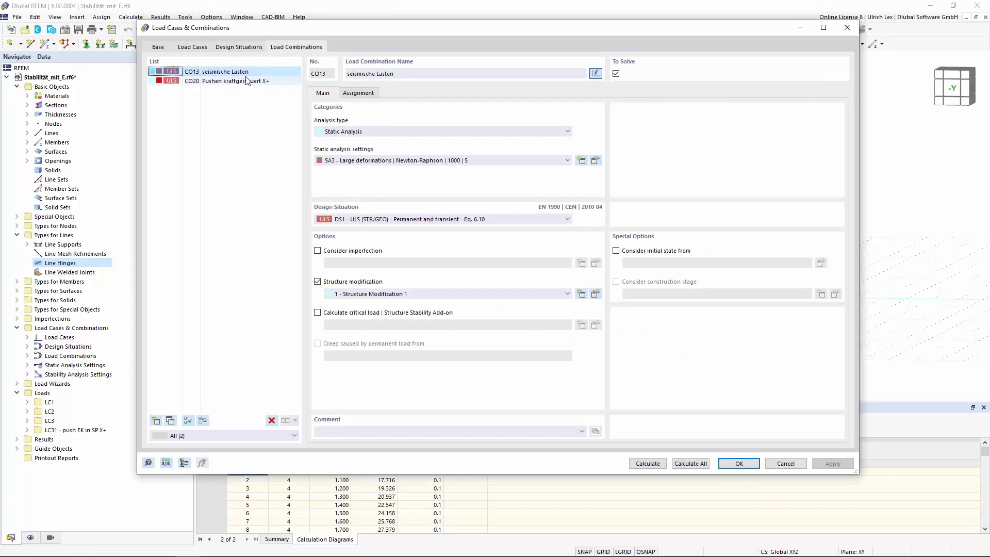
pyautogui.click(354, 94)
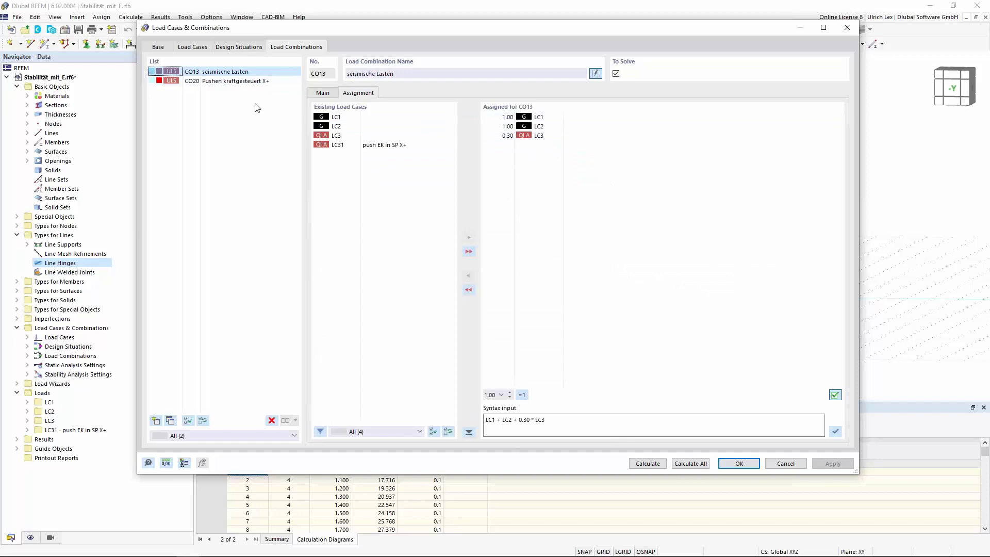
pyautogui.click(210, 81)
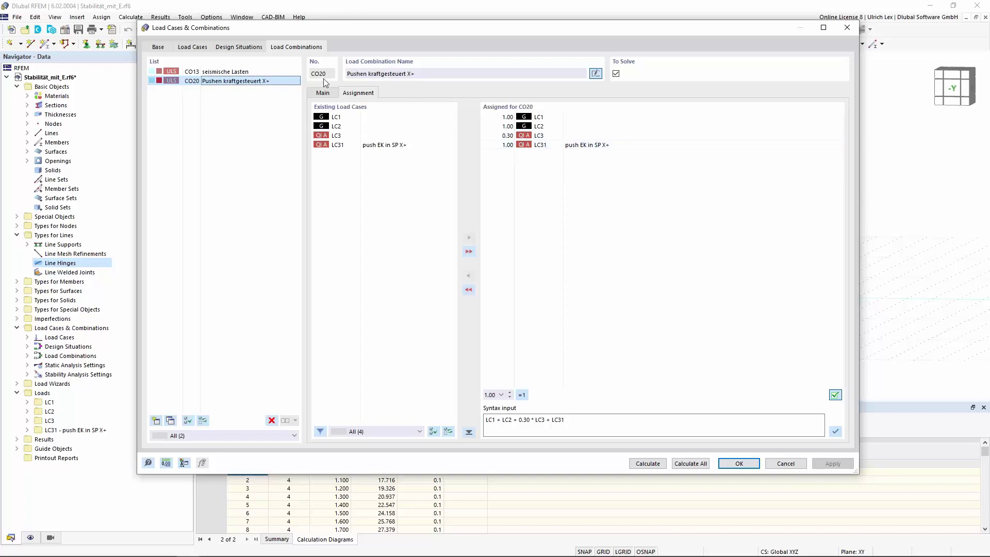
pyautogui.click(324, 94)
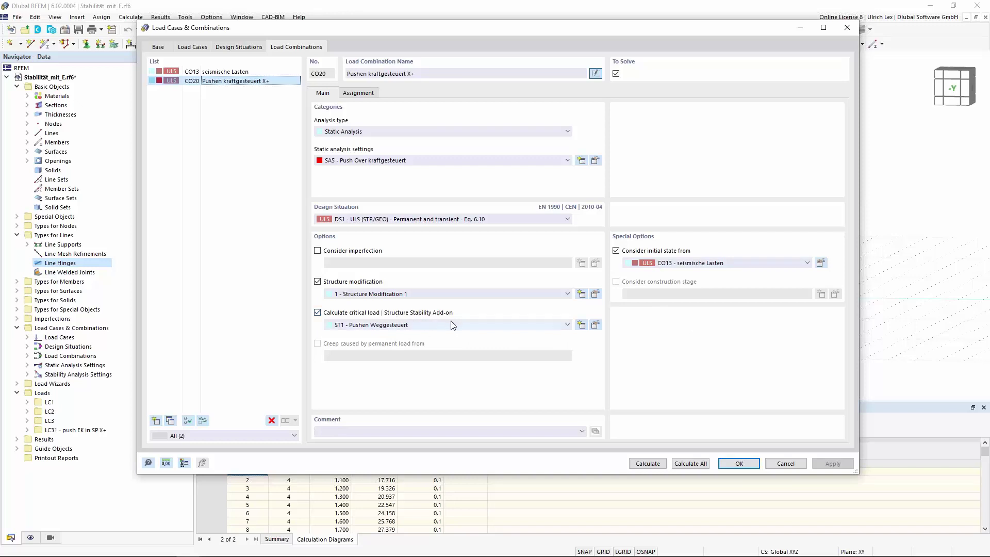
pyautogui.click(595, 324)
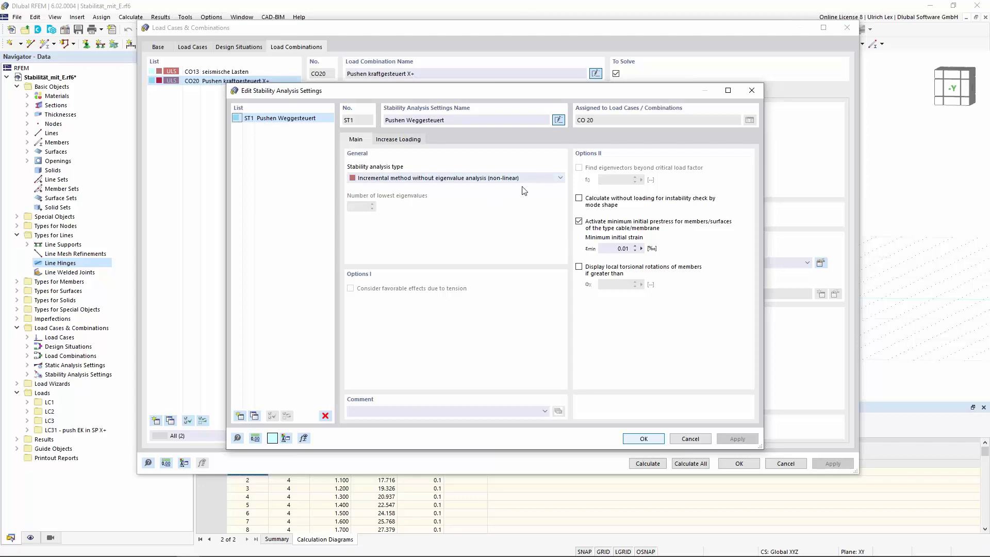
# Review ST1's incremental load increase parameters and close the settings without changes.
pyautogui.click(413, 139)
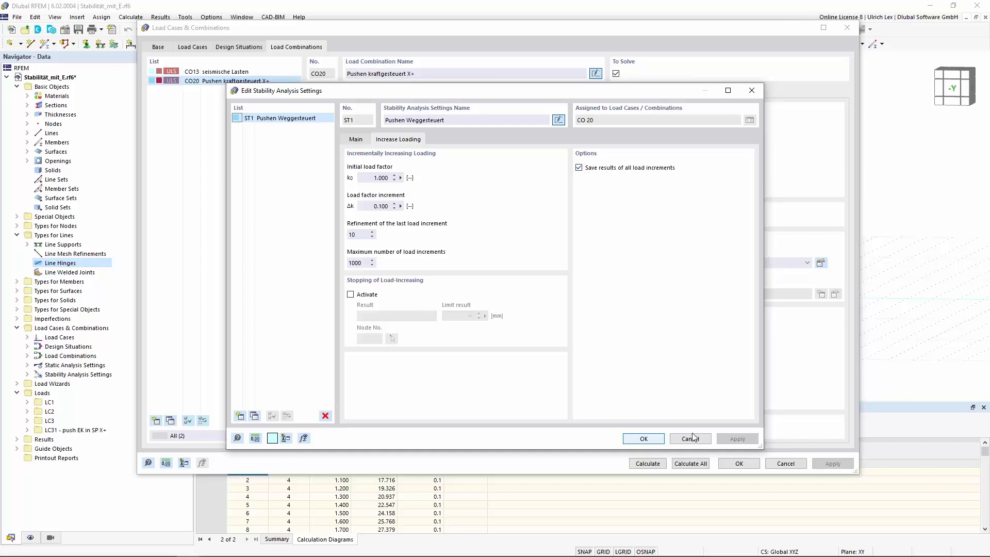
pyautogui.click(659, 439)
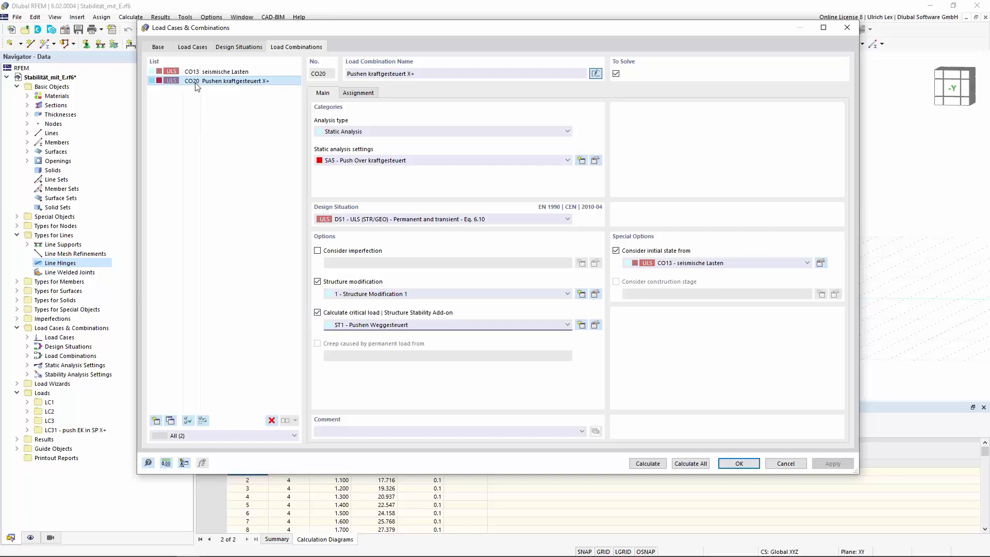
# In SA5, keep diagram 1 as Sum of support forces X versus node 139 ux and confirm.
pyautogui.click(595, 160)
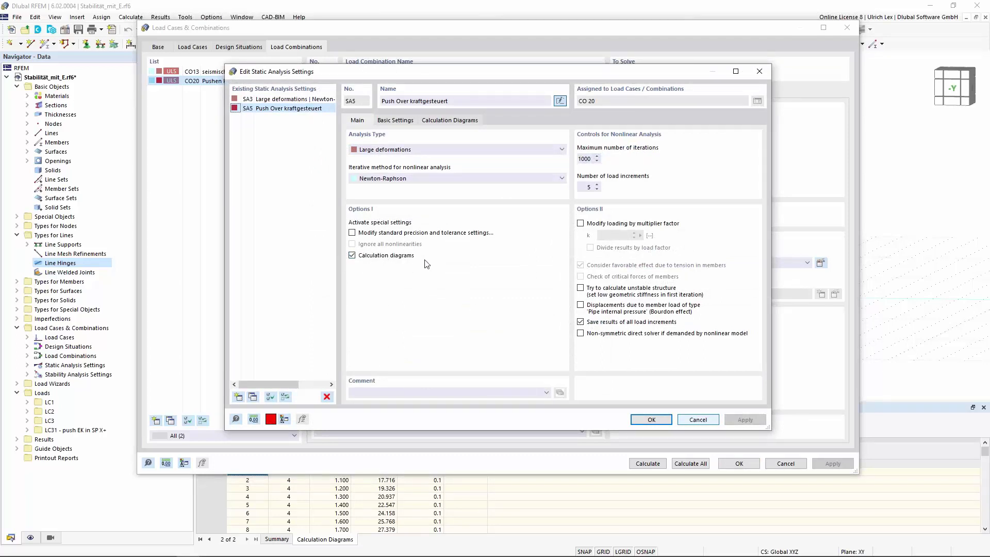
pyautogui.click(449, 122)
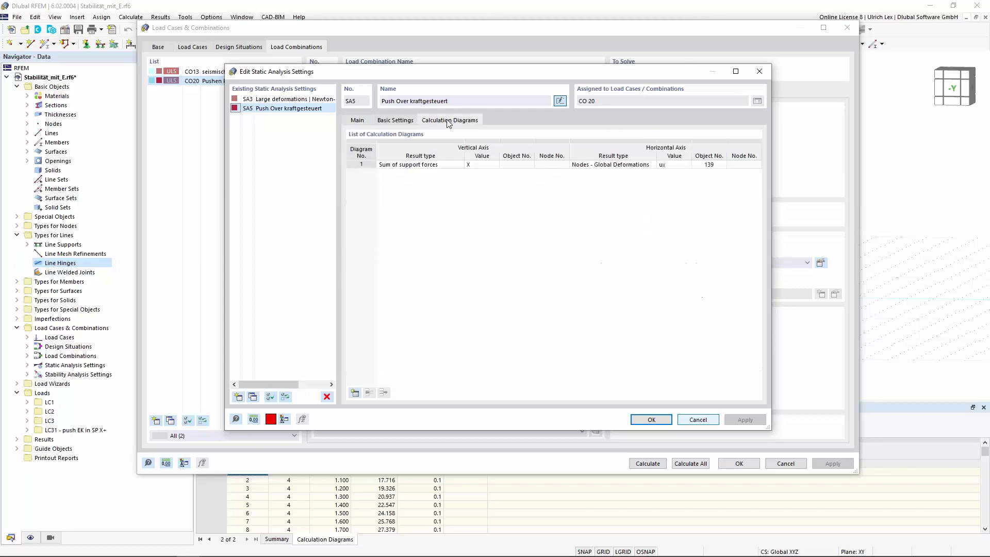
pyautogui.click(451, 165)
pyautogui.click(459, 165)
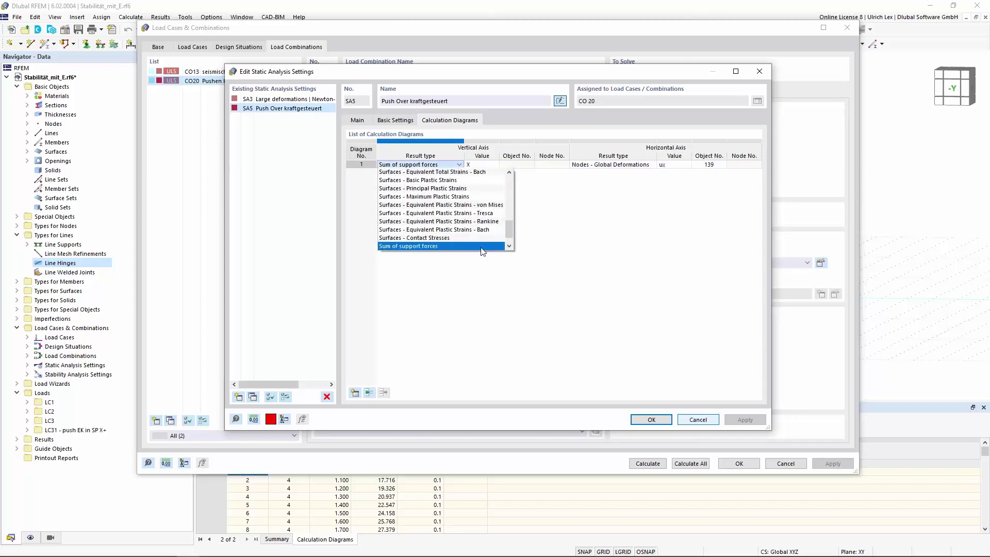
pyautogui.click(443, 247)
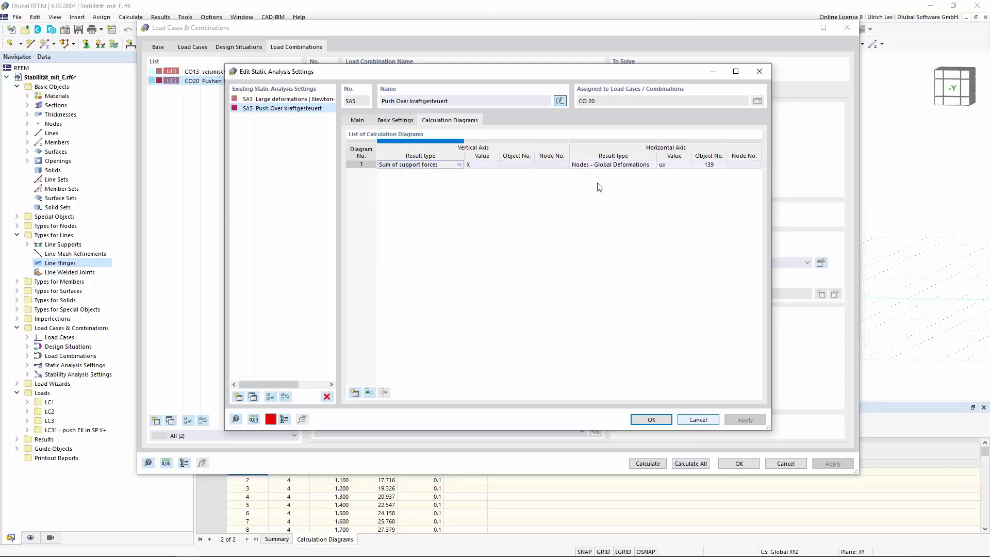
pyautogui.click(656, 165)
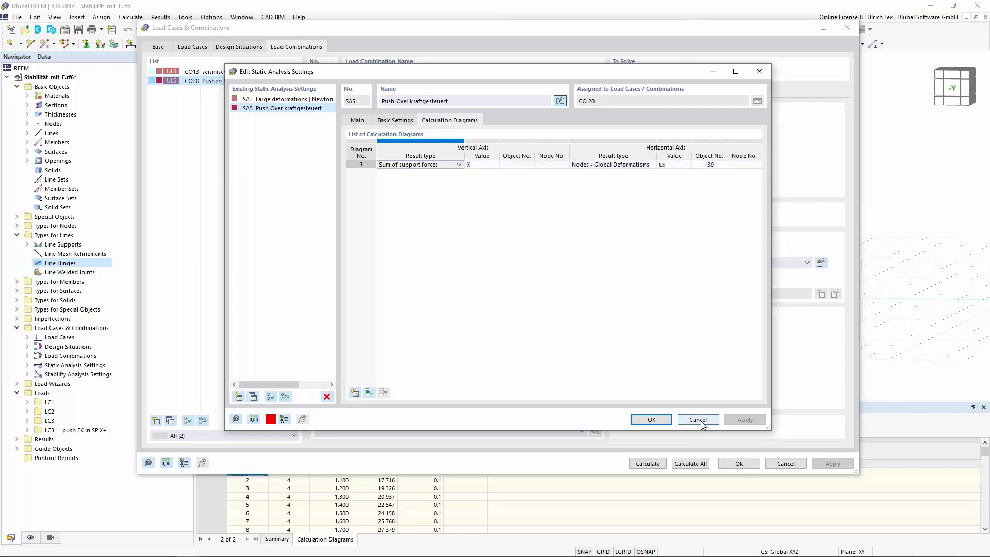
pyautogui.click(651, 419)
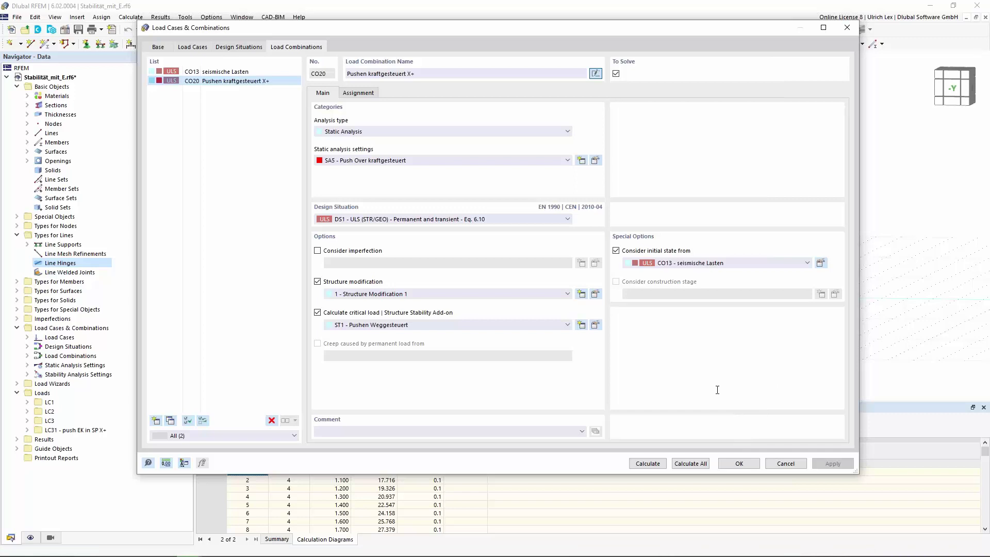
# Switch results to pushover combination CO20 and show global |u| deformation contours, viewed from above the roof.
pyautogui.click(738, 463)
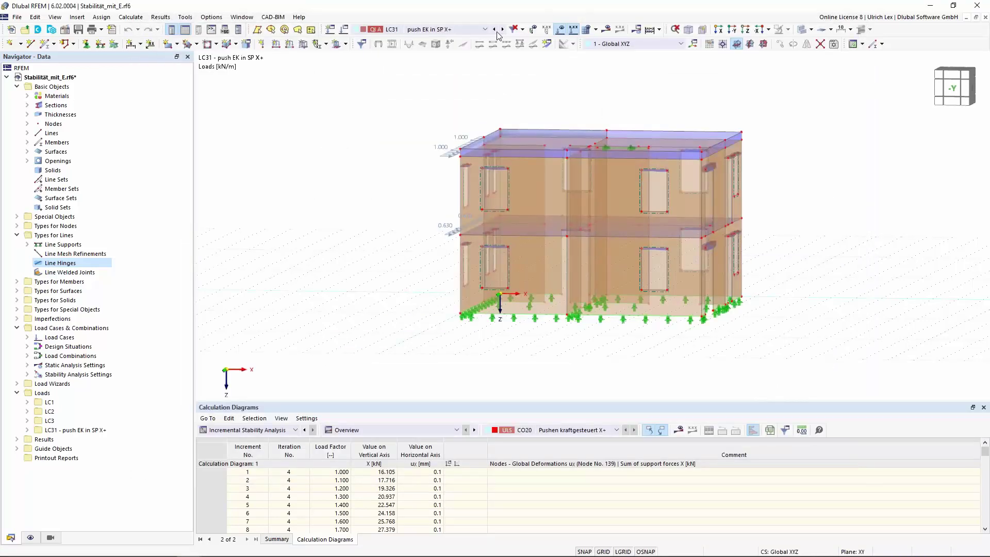
pyautogui.click(444, 29)
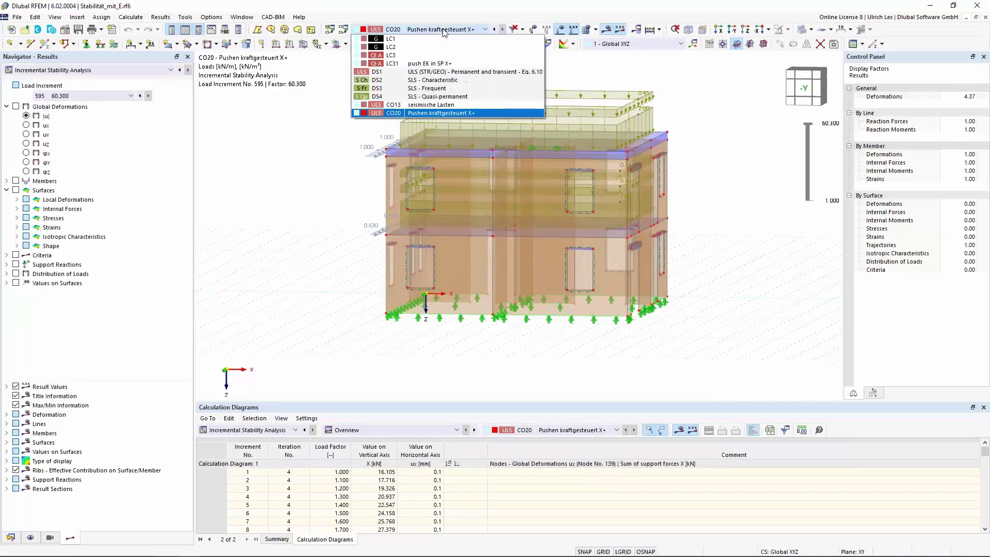
pyautogui.click(451, 112)
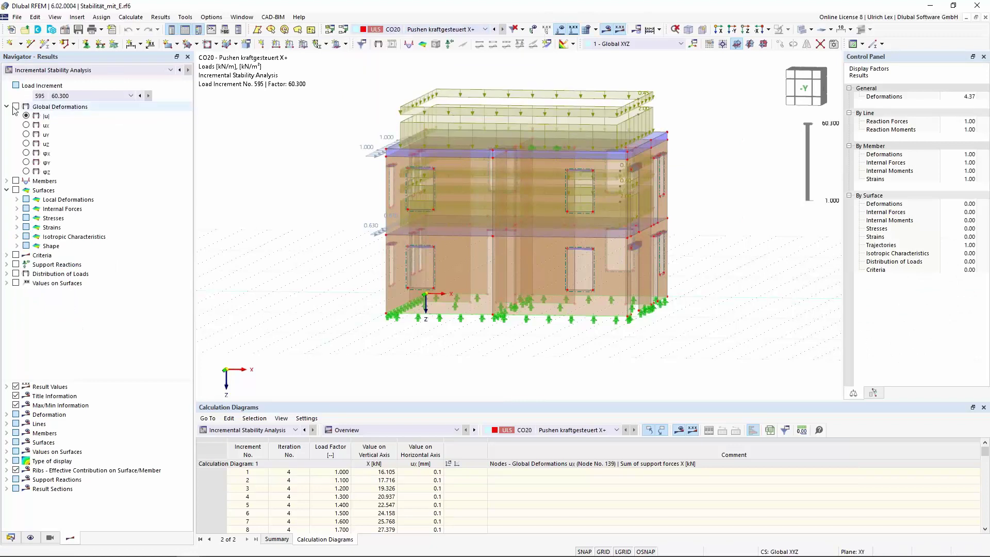
pyautogui.click(31, 106)
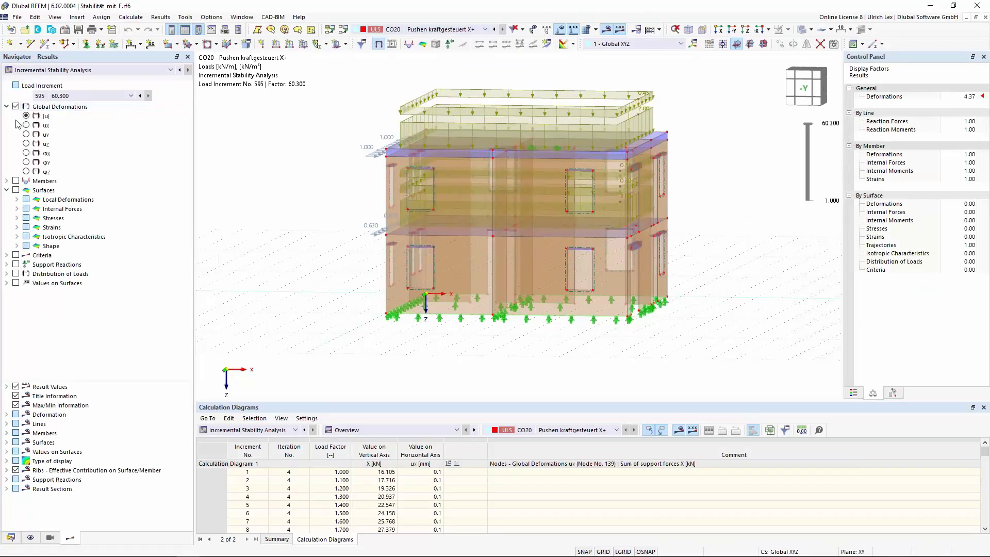
pyautogui.click(16, 106)
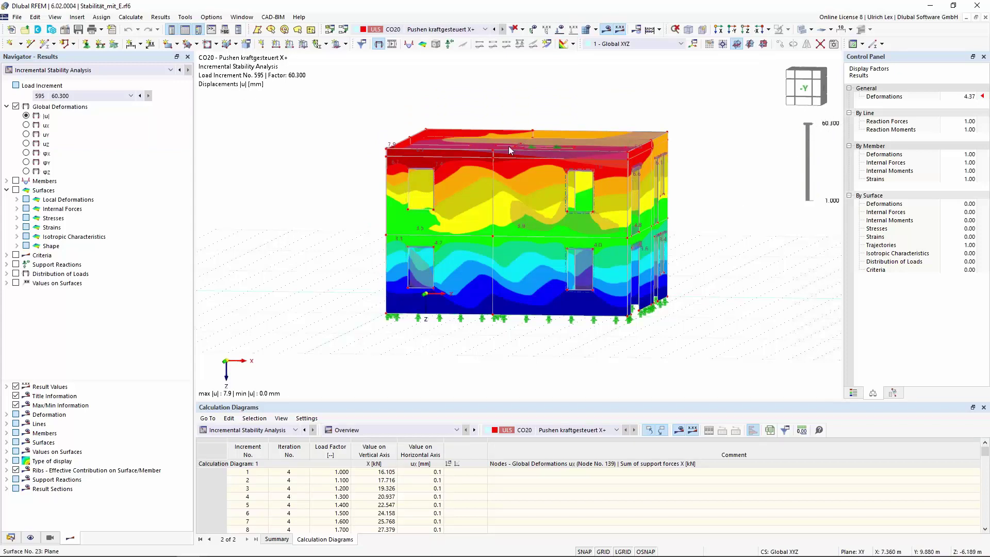
pyautogui.keyDown('ctrl'); pyautogui.moveTo(687, 280); pyautogui.dragTo(699, 321, button='middle'); pyautogui.keyUp('ctrl')
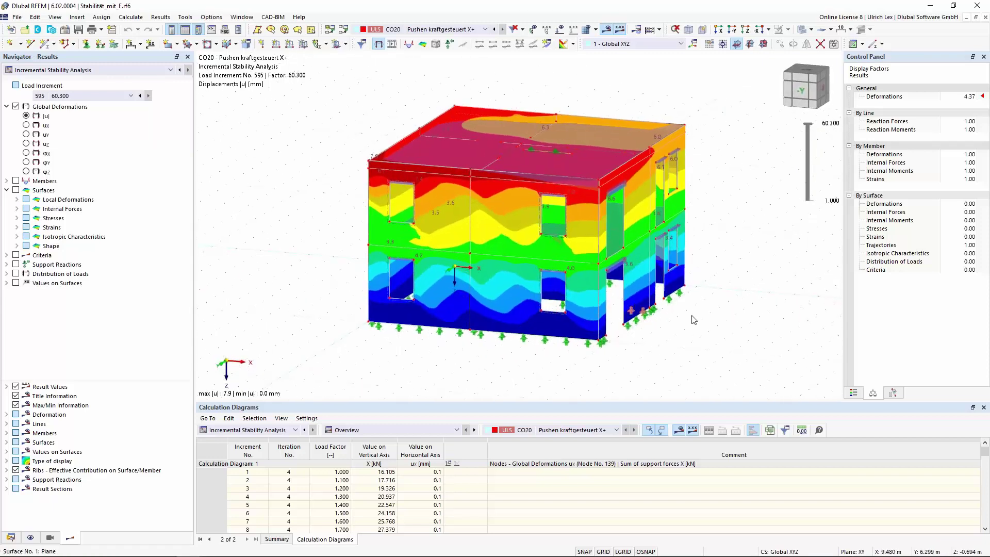
# Show nonlinearity rate ηpl contours on the walls, orbit around the house, and enlarge the Calculation Diagrams table.
pyautogui.click(16, 255)
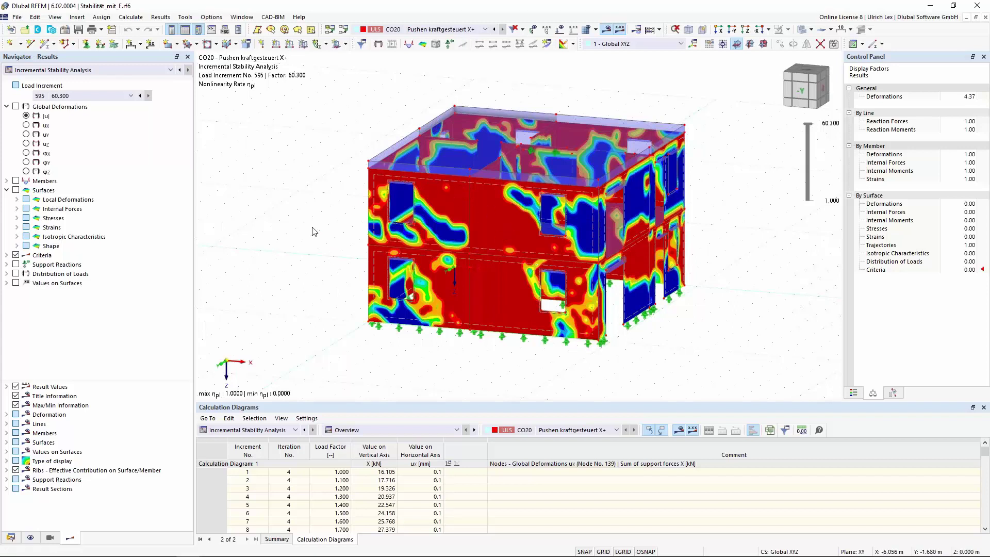
pyautogui.keyDown('ctrl'); pyautogui.moveTo(302, 226); pyautogui.dragTo(376, 299, button='middle'); pyautogui.keyUp('ctrl')
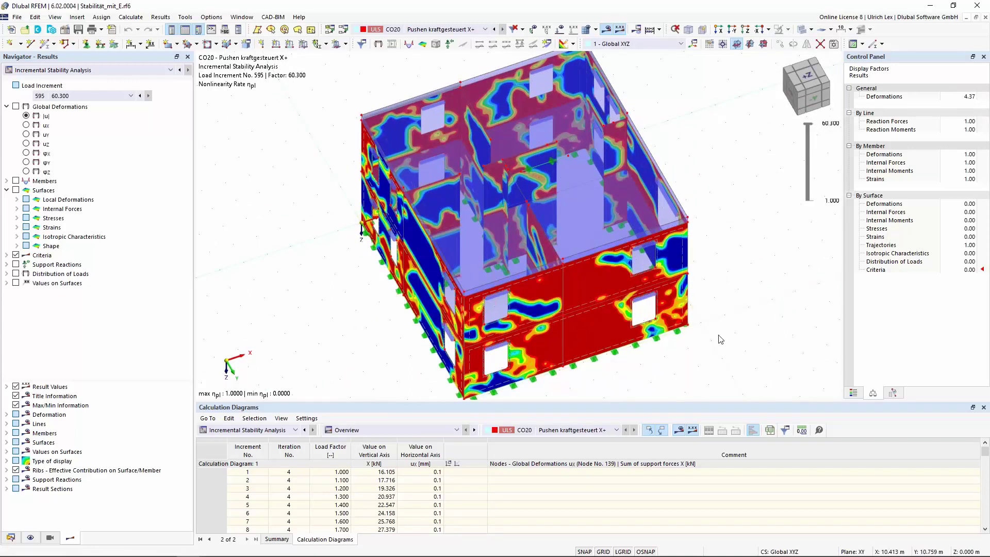
pyautogui.keyDown('ctrl'); pyautogui.moveTo(627, 219); pyautogui.dragTo(656, 274, button='middle'); pyautogui.keyUp('ctrl')
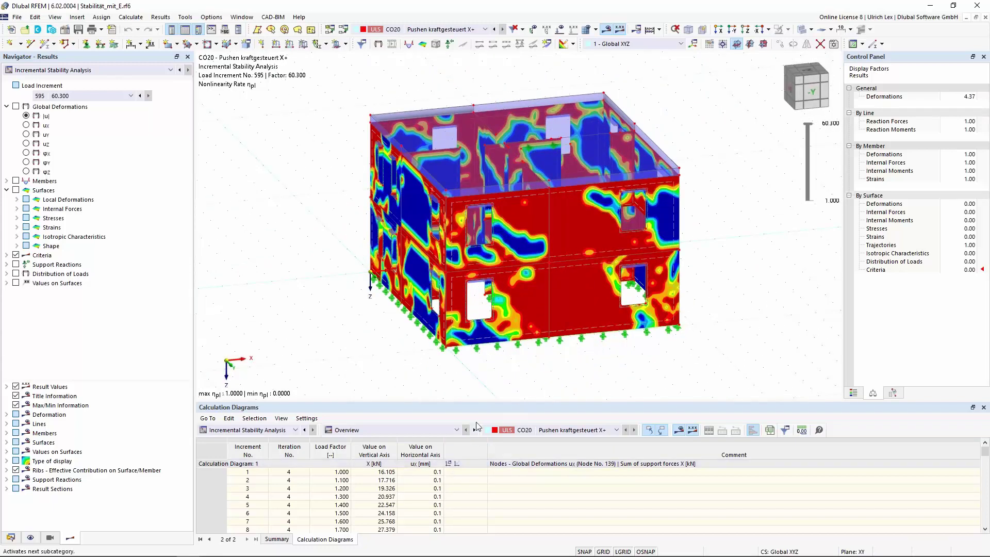
pyautogui.moveTo(489, 401); pyautogui.dragTo(488, 354)
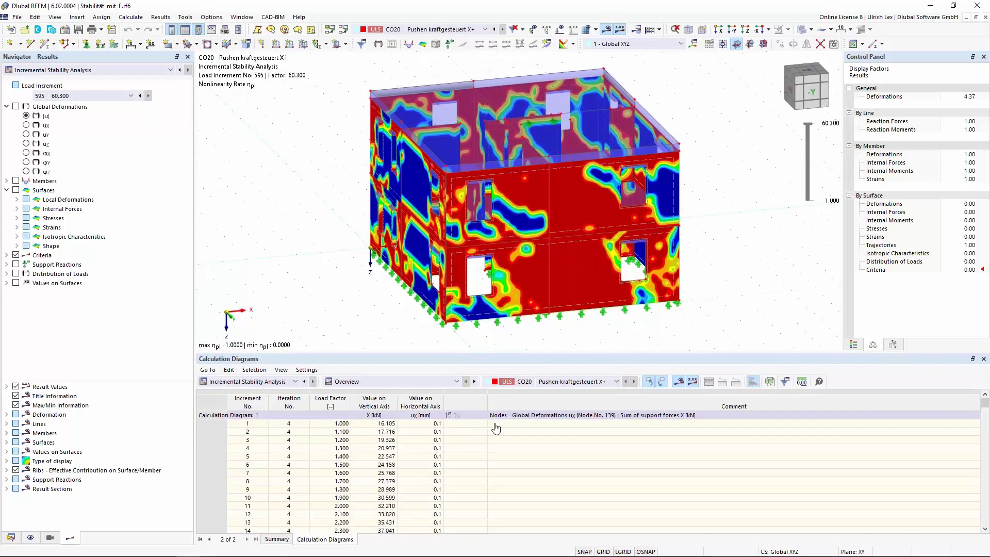
pyautogui.doubleClick(472, 439)
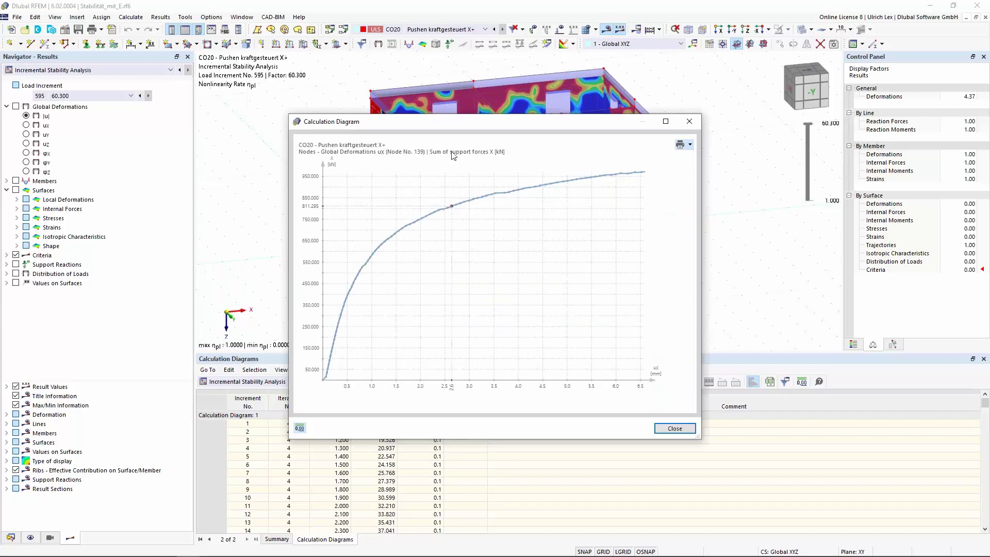
pyautogui.moveTo(475, 121); pyautogui.dragTo(450, 105)
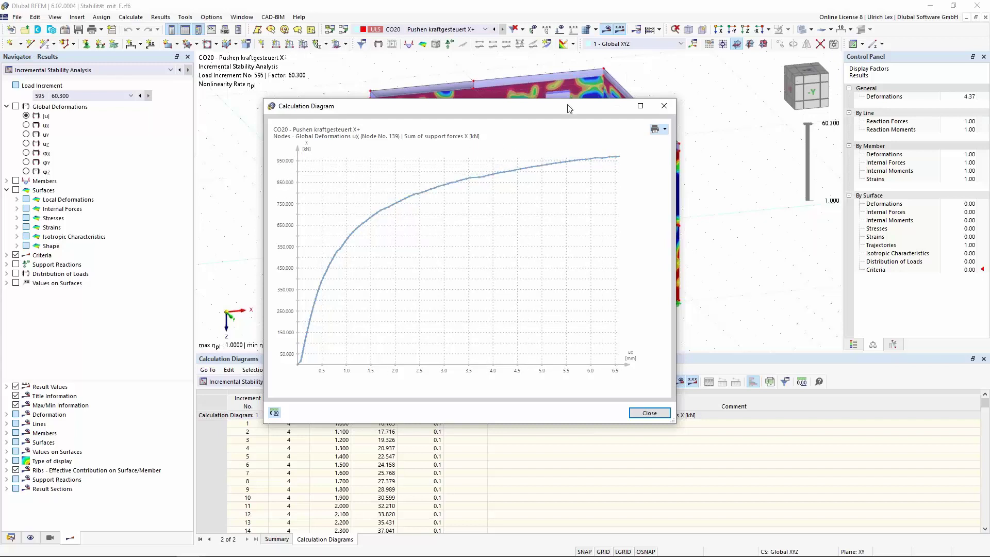
pyautogui.moveTo(569, 106)
pyautogui.mouseDown()
pyautogui.moveTo(602, 70)
pyautogui.moveTo(633, 74)
pyautogui.mouseUp()
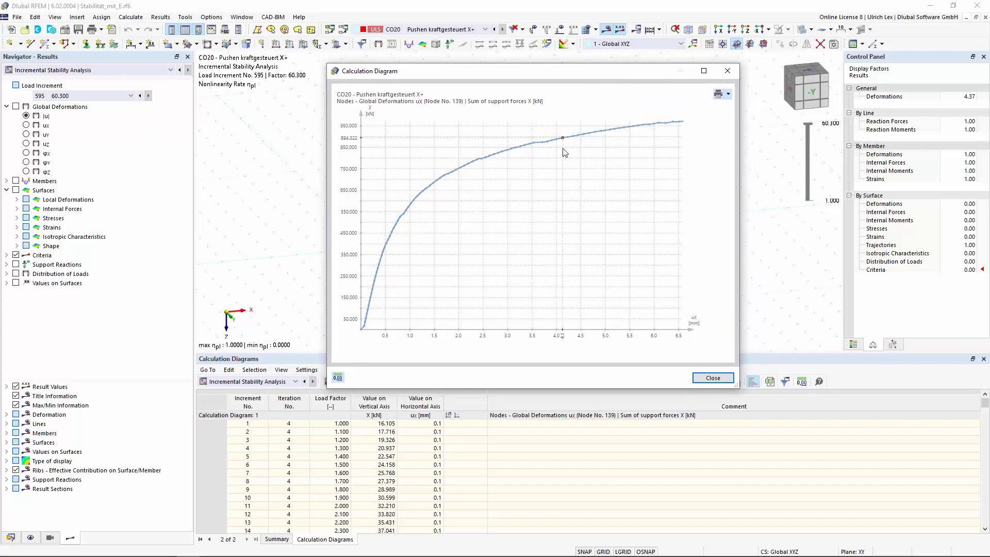
pyautogui.click(713, 377)
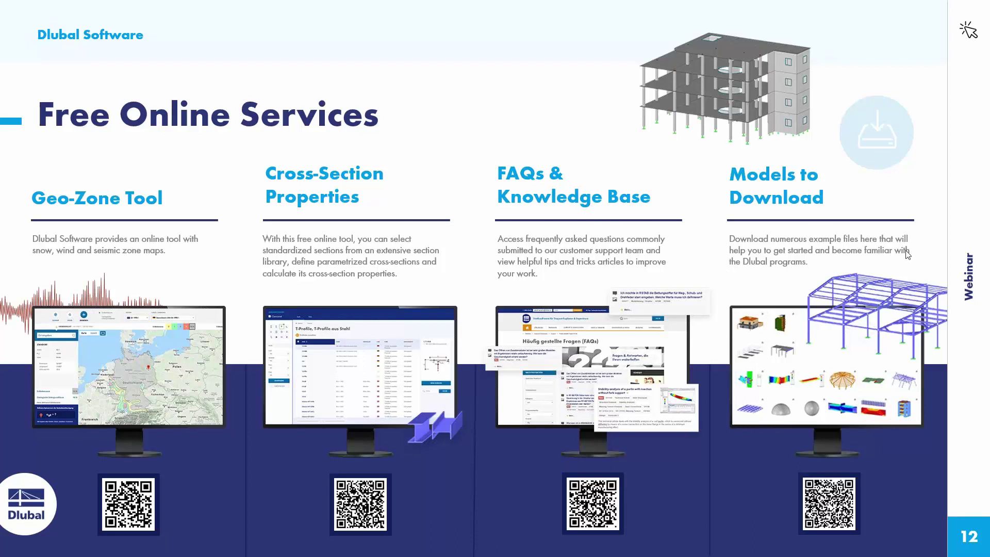
# Advance the slideshow from slide 12 to slide 13.
pyautogui.press('Right')
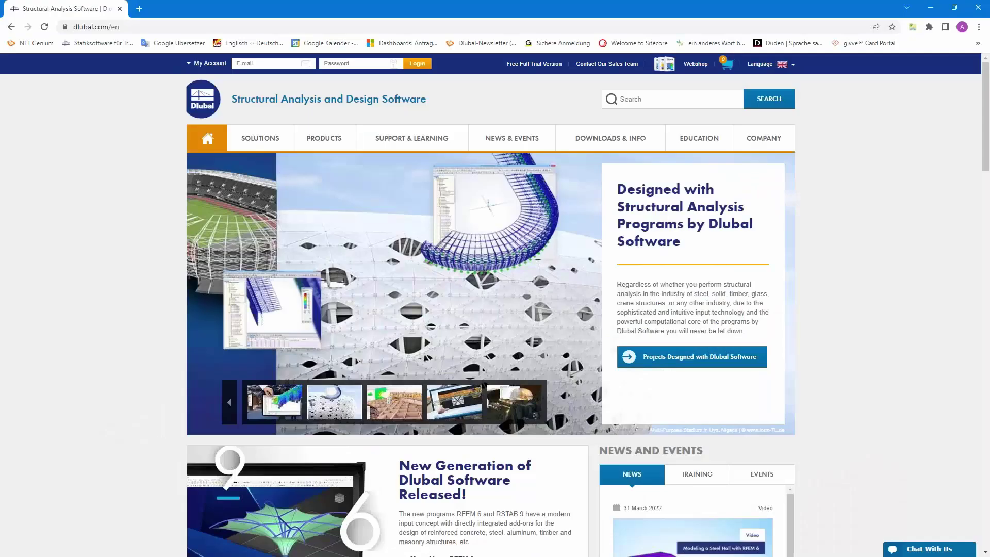
# Switch to dlubal.com and browse the Free Full Trial Version page's RFEM 6 and RSTAB 9 trials.
pyautogui.hotkey('alt', 'Tab')
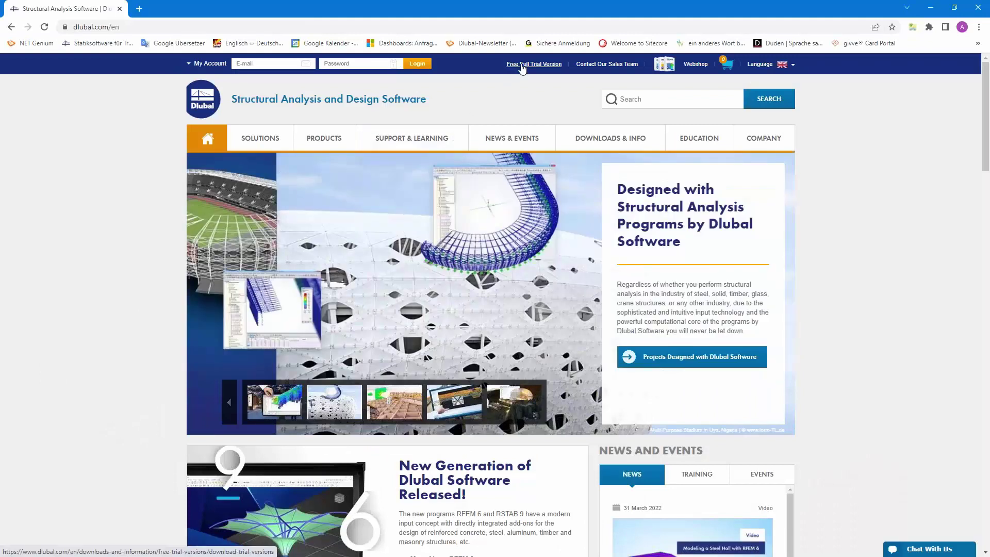
pyautogui.click(521, 67)
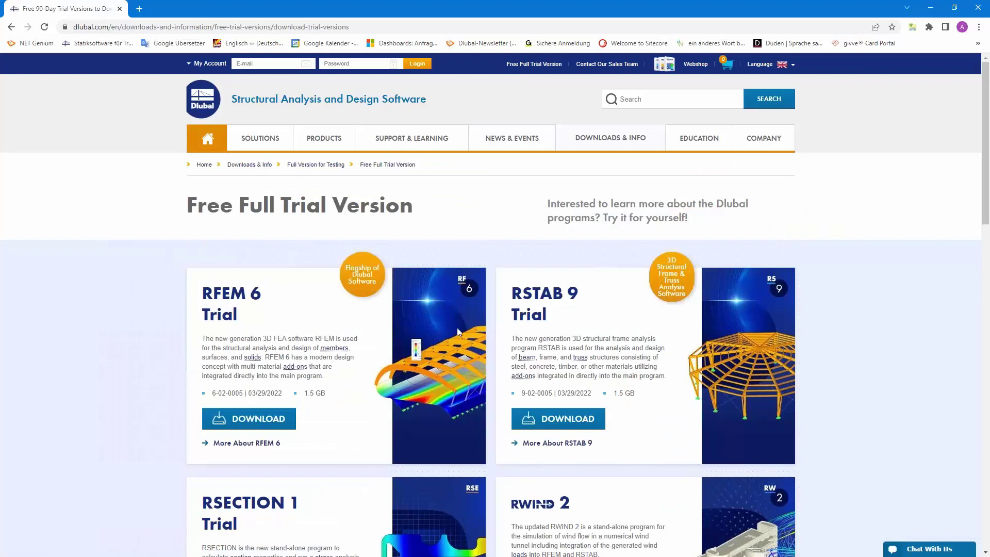
pyautogui.scroll(-5, 490, 328)
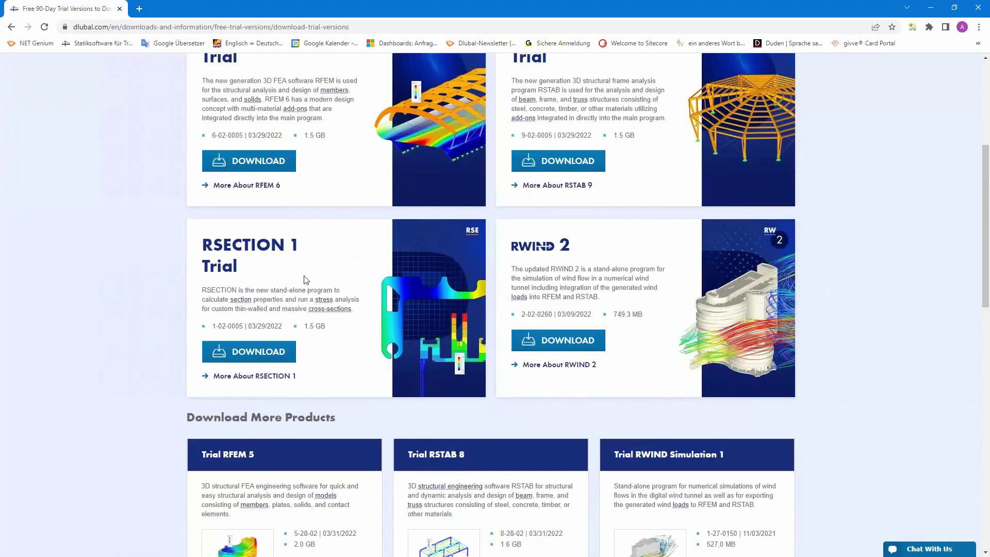
pyautogui.scroll(5, 306, 279)
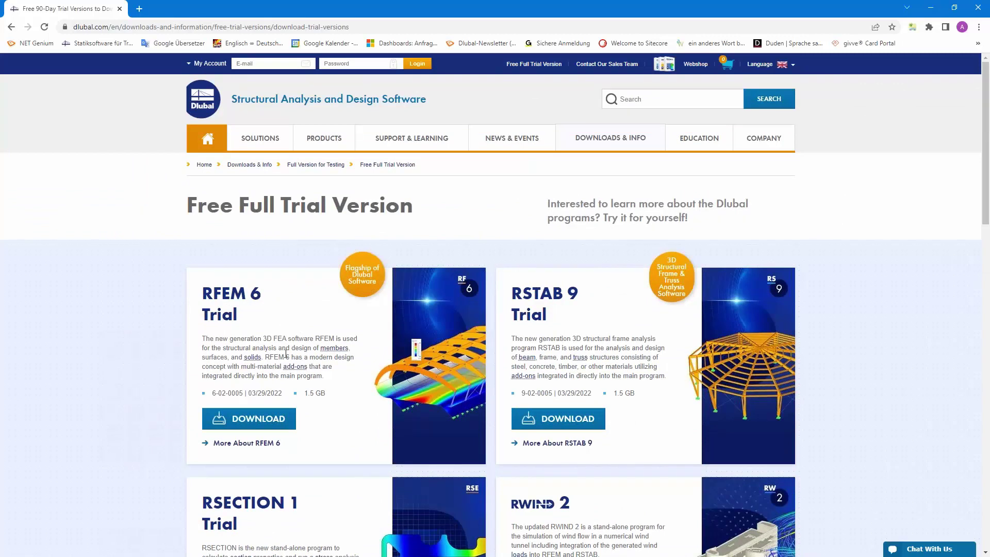
pyautogui.moveTo(295, 367)
pyautogui.moveTo(249, 359)
# Go to Webinars, open 'Masonry Design Using Finite Element Method in RFEM 6', and scroll to its downloadable models.
pyautogui.moveTo(509, 145)
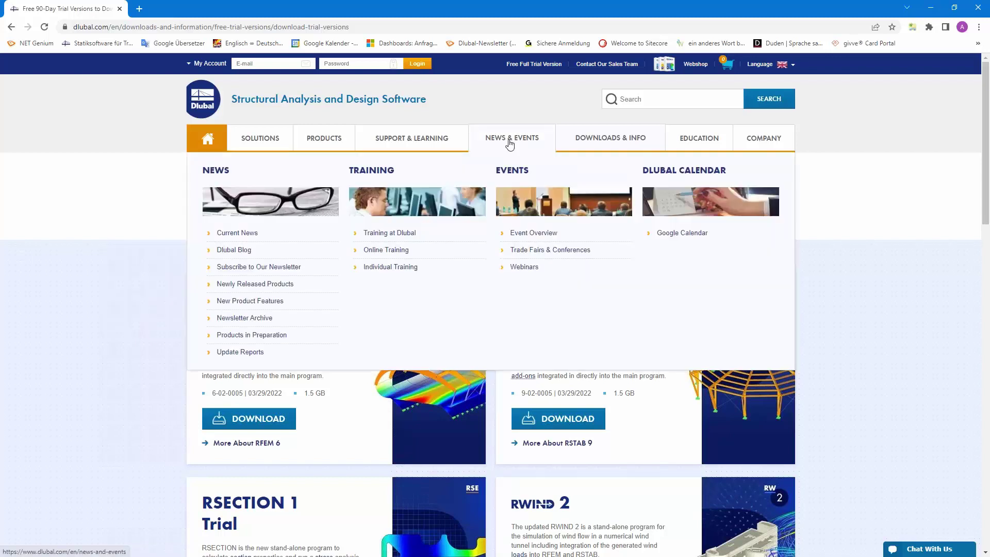
pyautogui.click(524, 268)
pyautogui.scroll(-6, 506, 301)
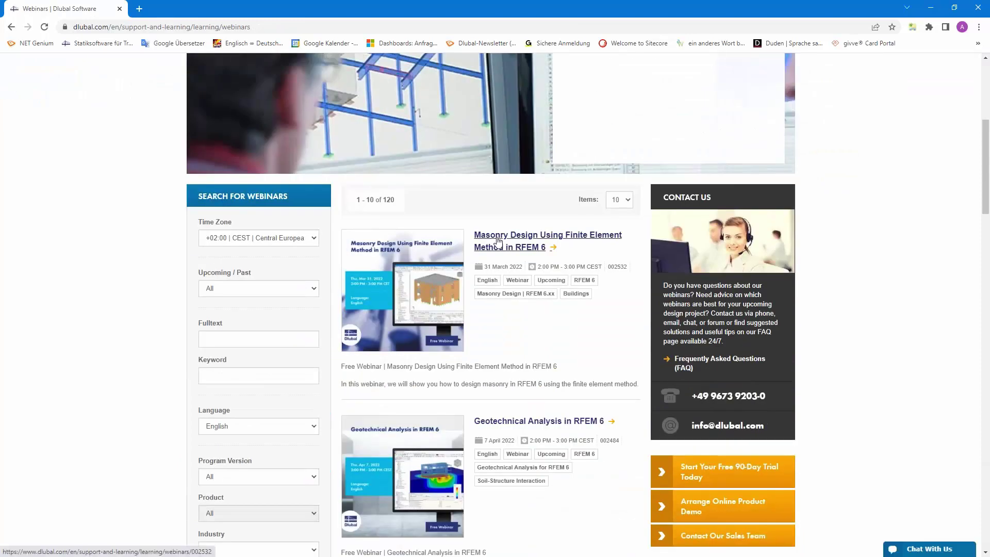
pyautogui.click(498, 240)
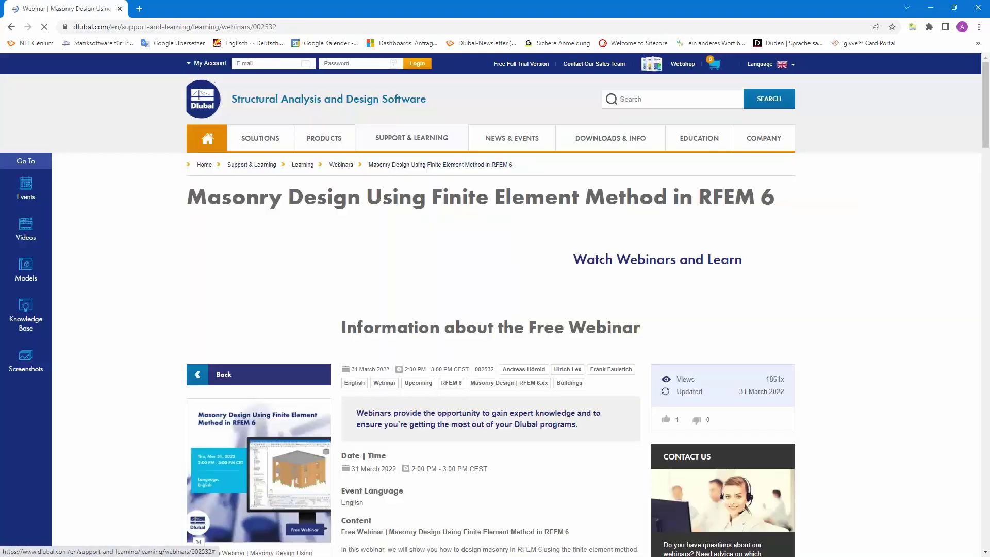
pyautogui.scroll(-6, 463, 395)
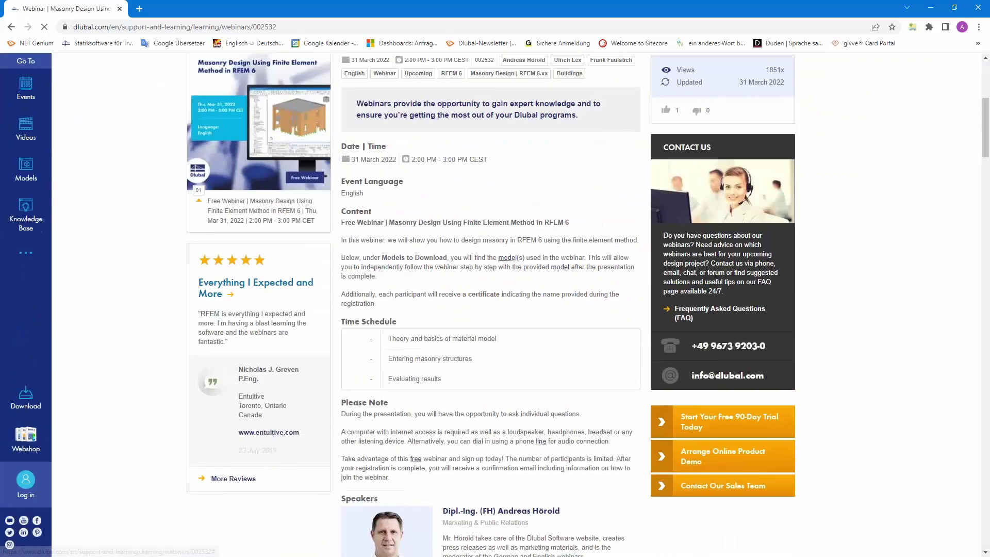
pyautogui.scroll(-7, 484, 304)
pyautogui.scroll(-2, 483, 301)
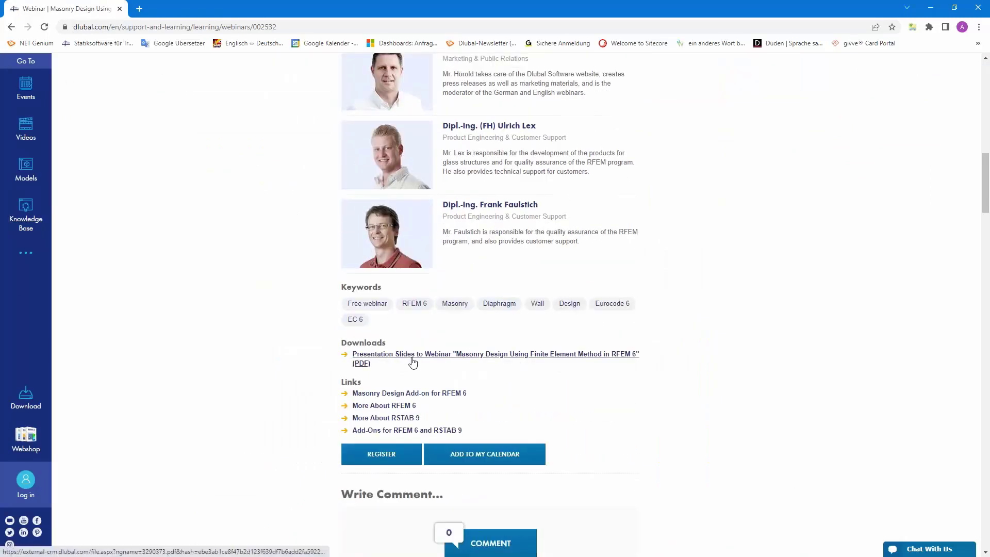
pyautogui.scroll(-8, 413, 363)
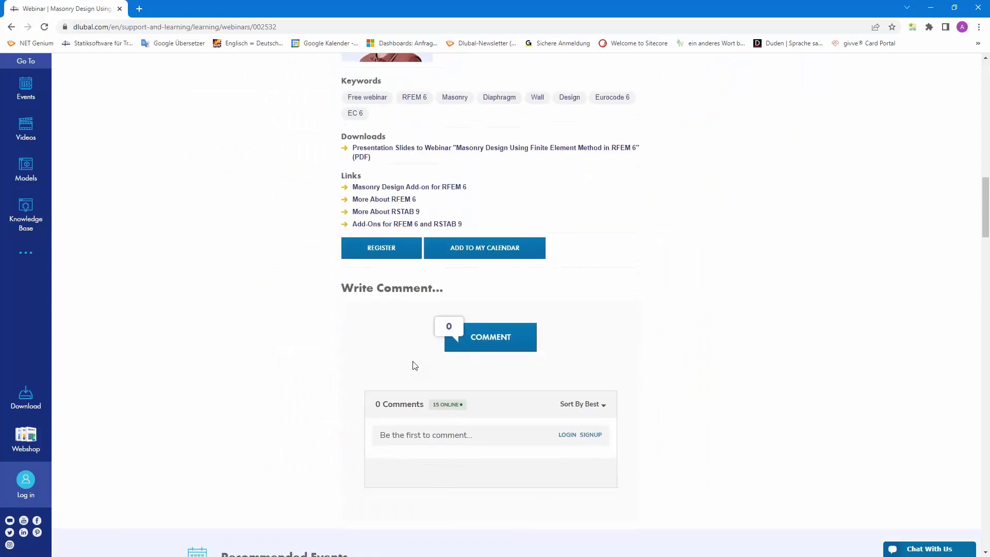
pyautogui.scroll(-15, 415, 366)
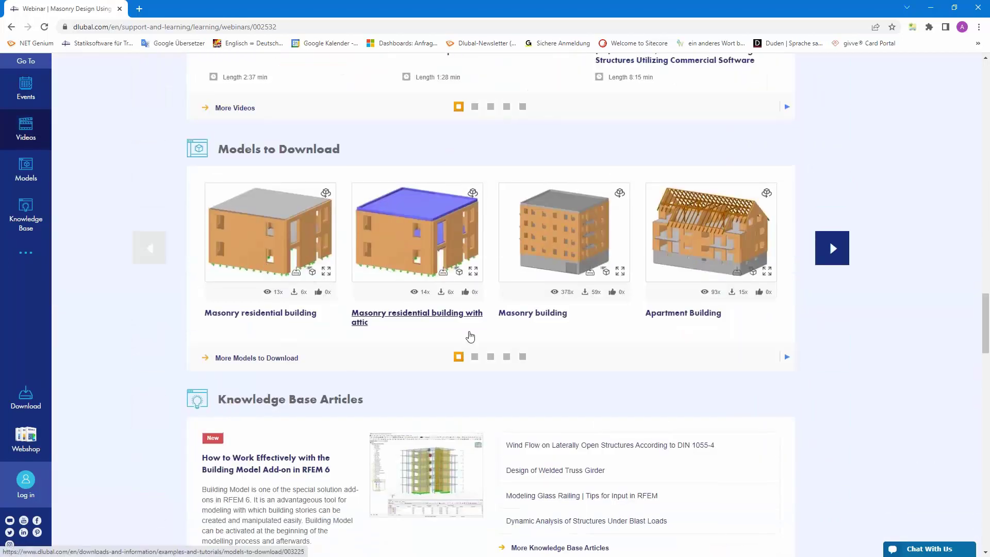
pyautogui.scroll(3, 471, 337)
pyautogui.scroll(1, 470, 336)
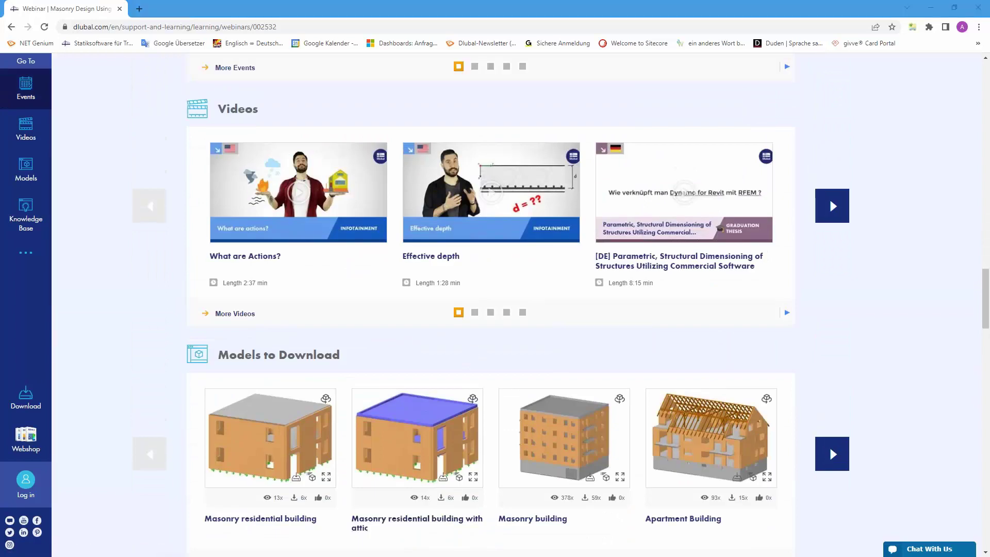